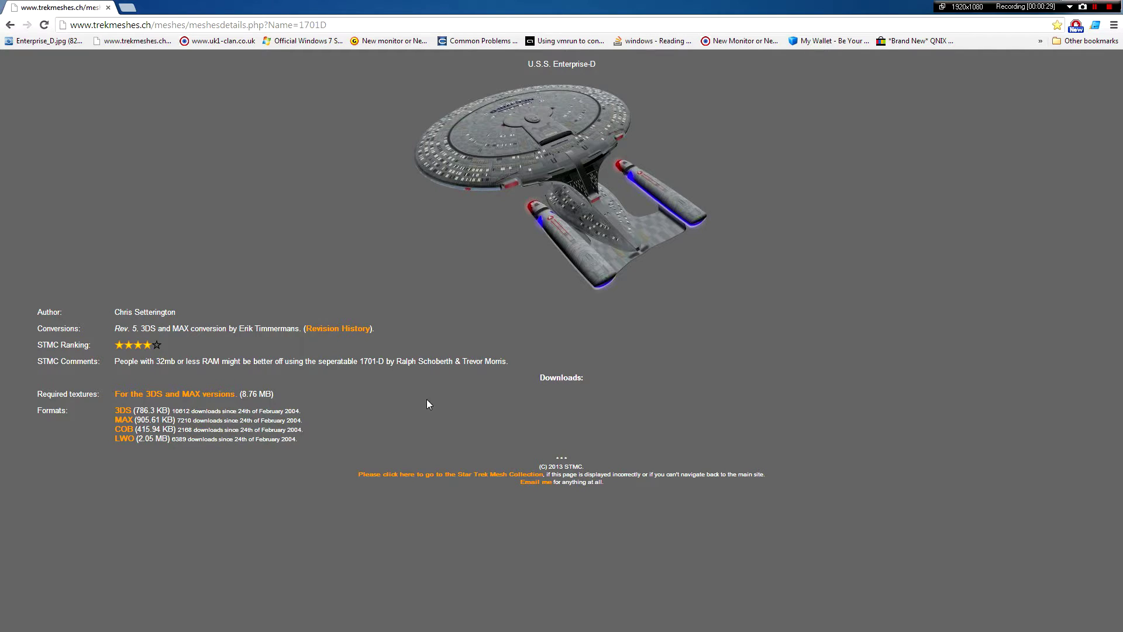
- Get the 3DS version of the U.S.S. Enterprise-D mesh and bring the Wings3D window with the loaded ship into view
click(123, 412)
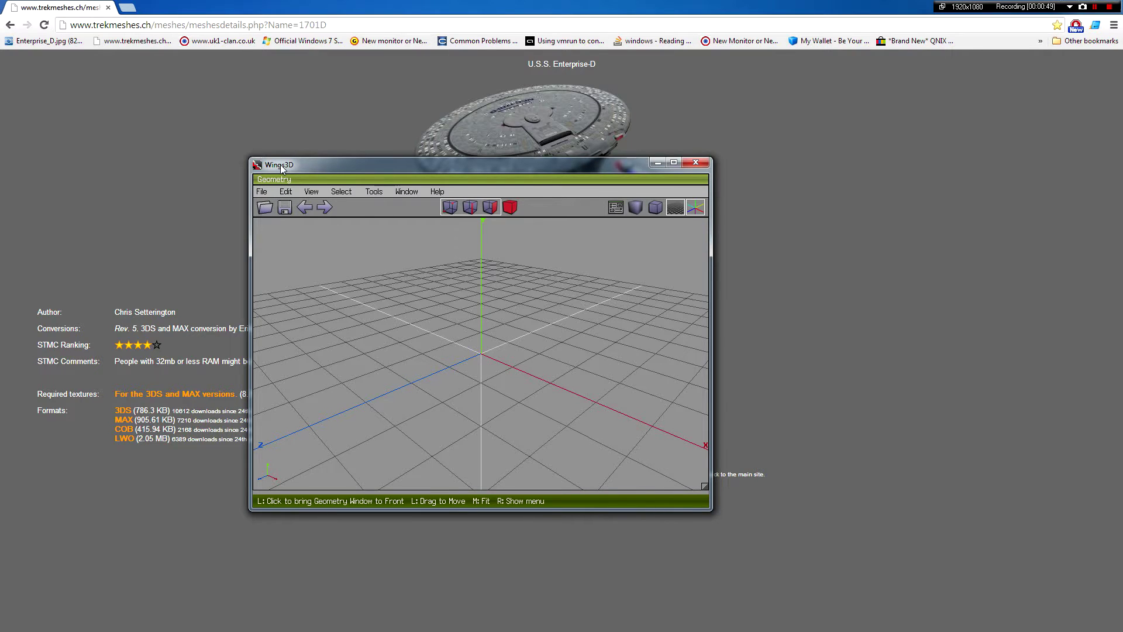
drag(280, 163, 1122, 167)
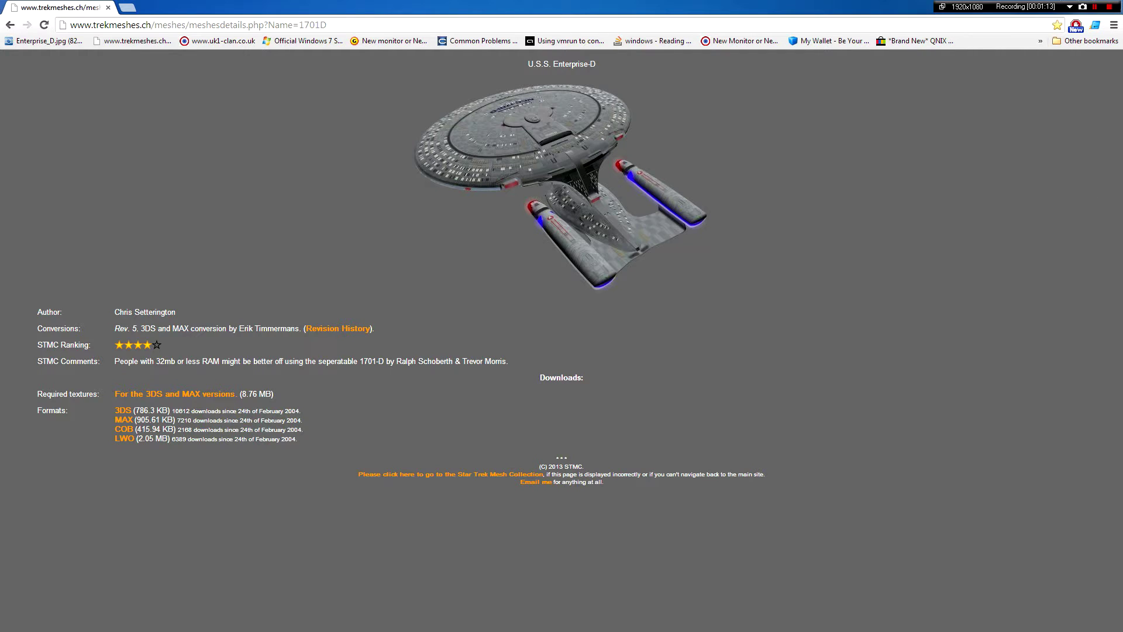
drag(1122, 205, 546, 184)
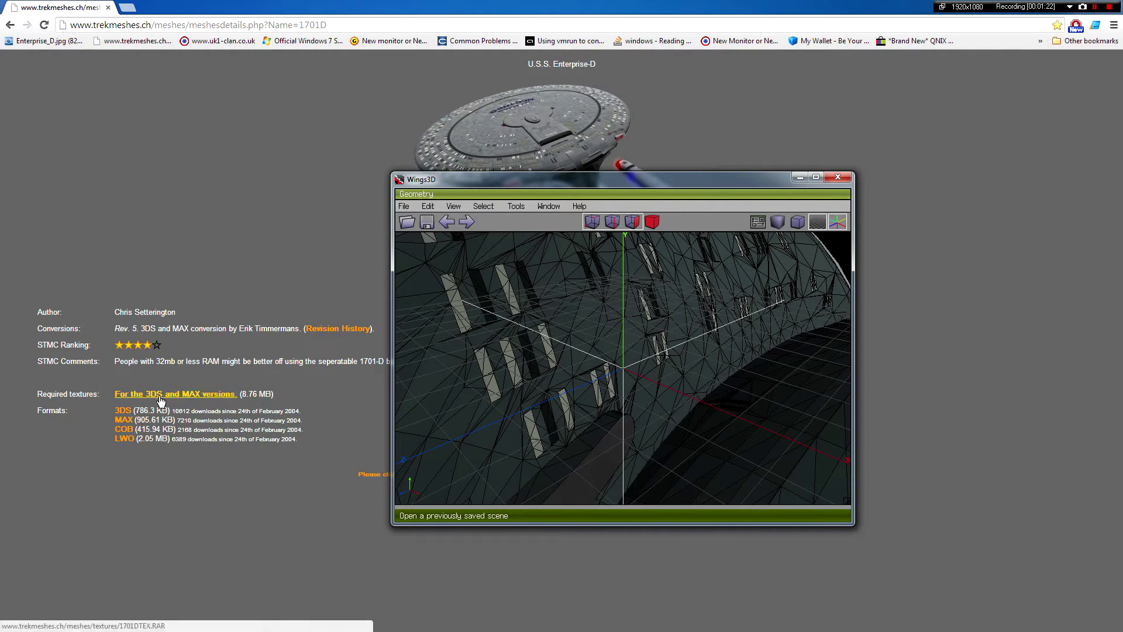
click(402, 207)
mouse_move(434, 319)
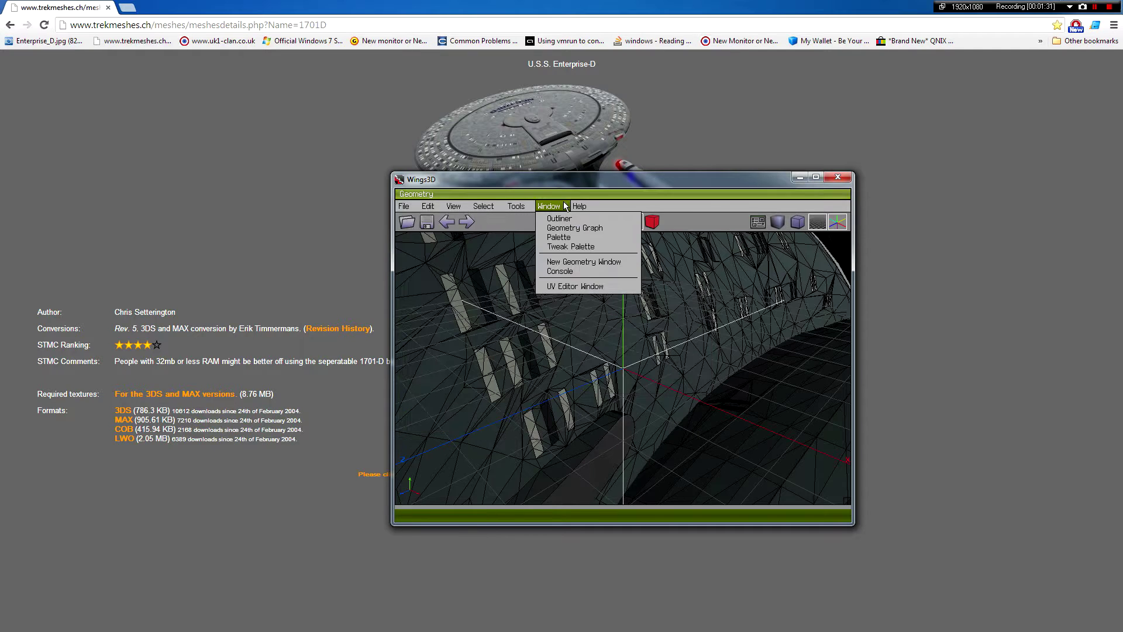
click(575, 185)
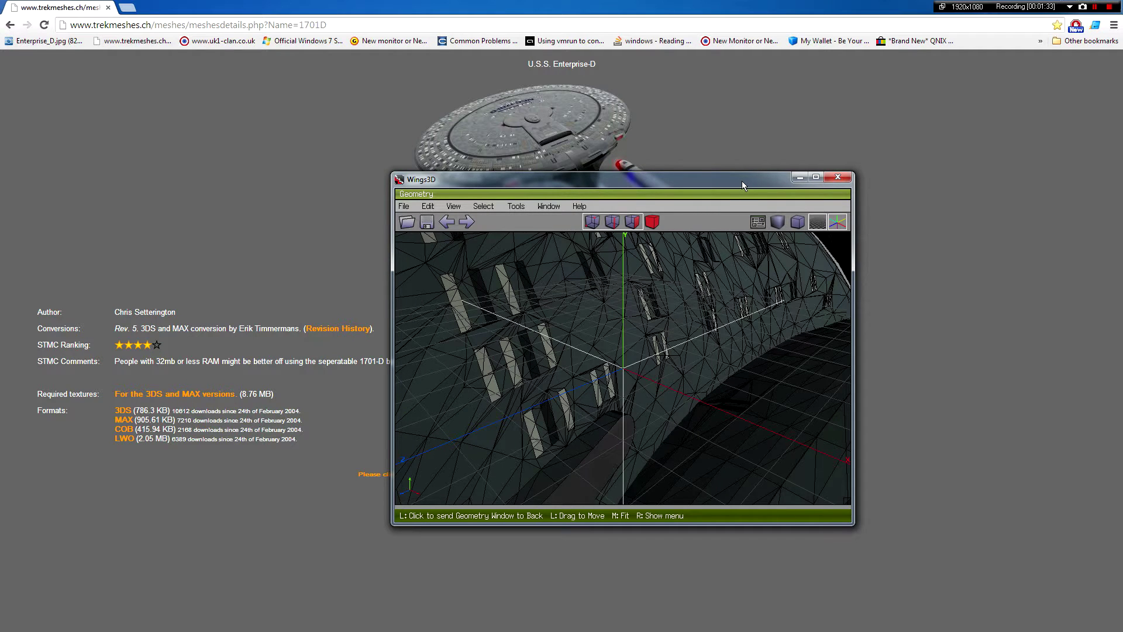
- Examine the whole Enterprise-D mesh from the front, above and below, including the saucer, neck and nacelles
click(619, 345)
scroll(619, 345, down, 10)
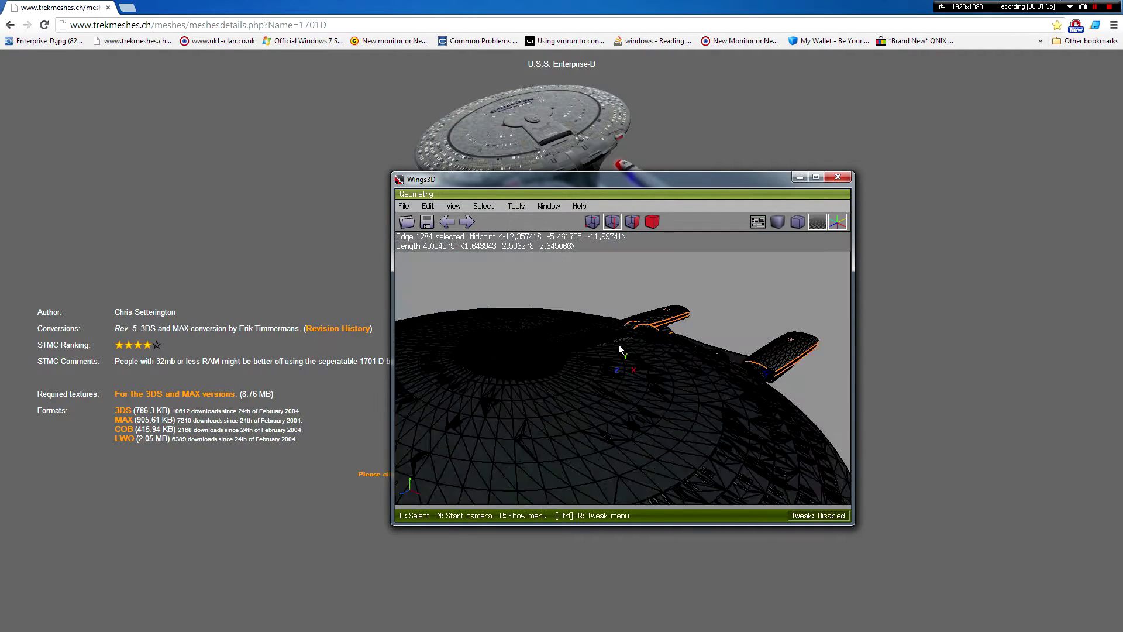
scroll(620, 349, down, 5)
scroll(627, 393, up, 8)
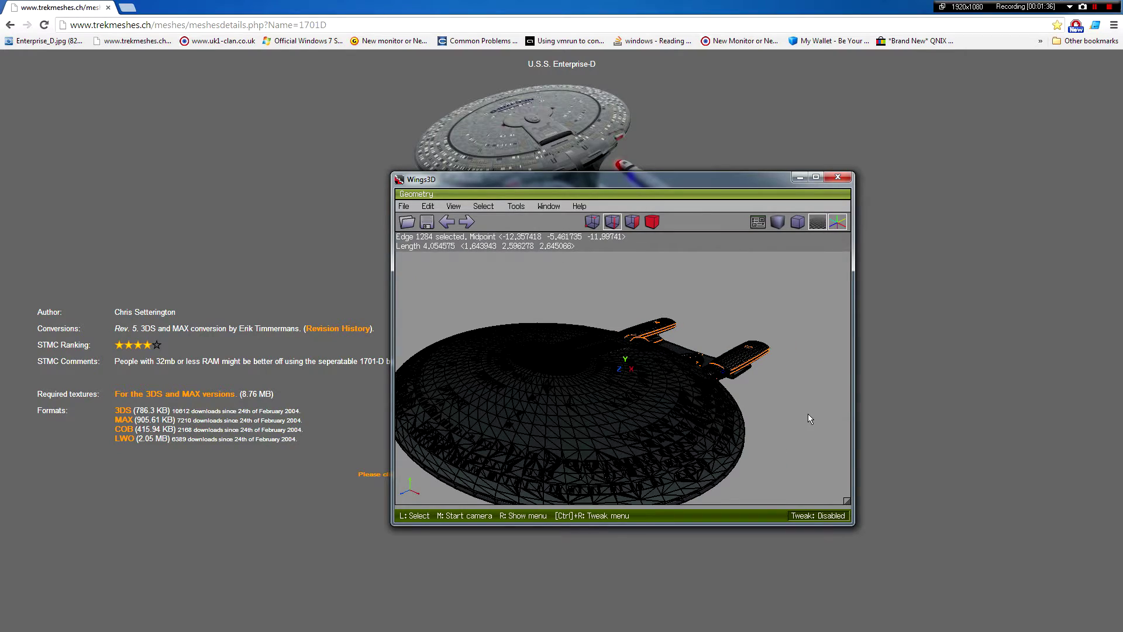
middle_click(570, 455)
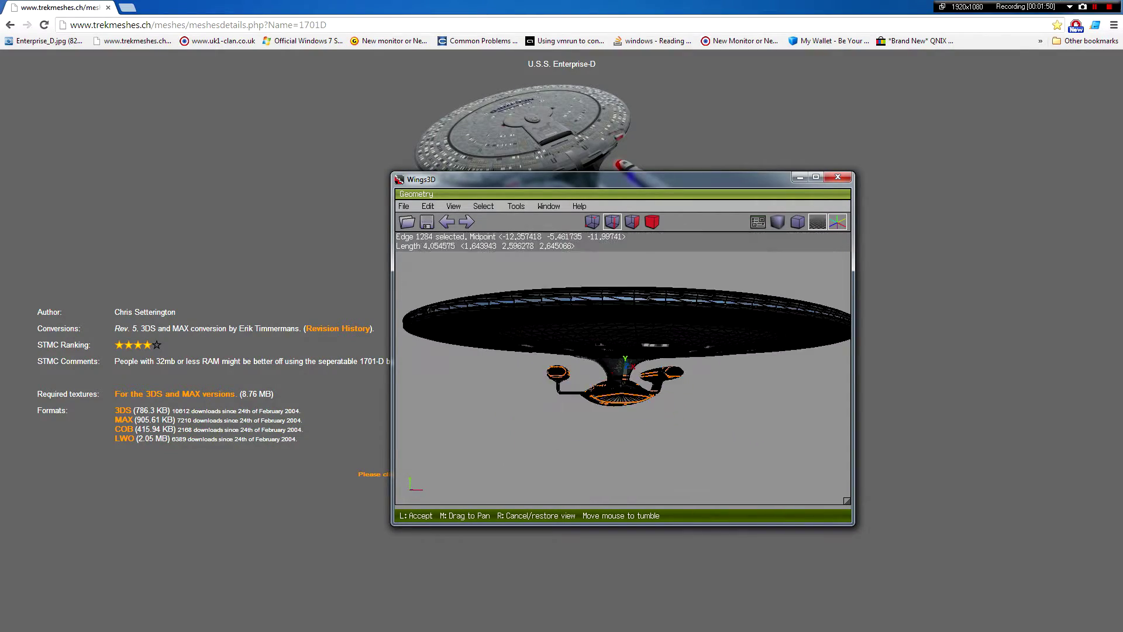
click(570, 455)
middle_click(579, 461)
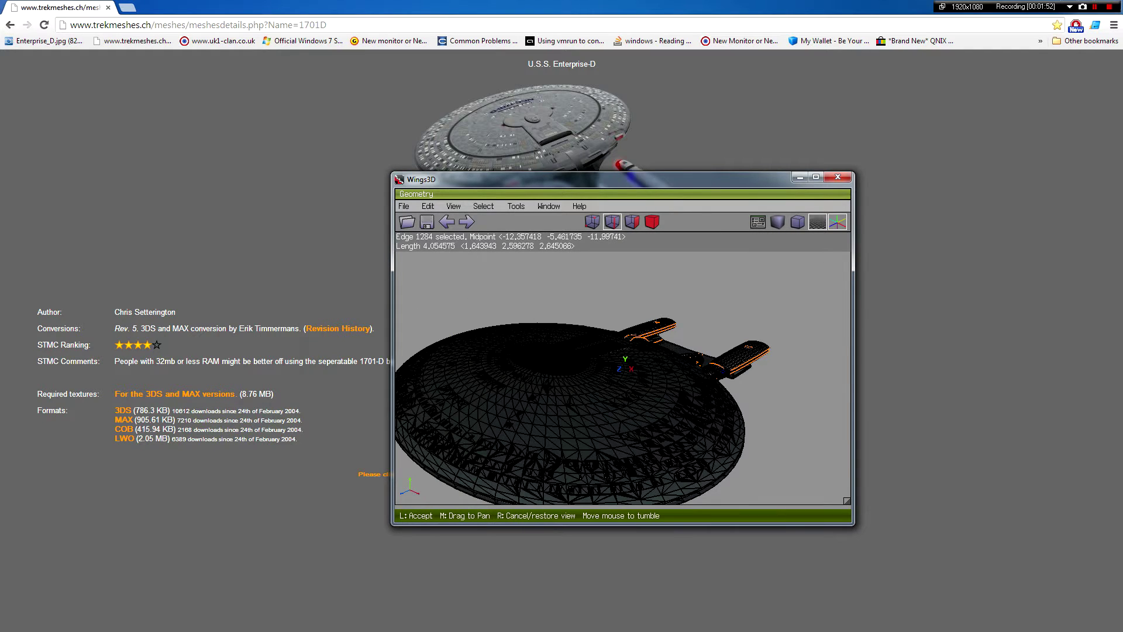
scroll(622, 378, up, 8)
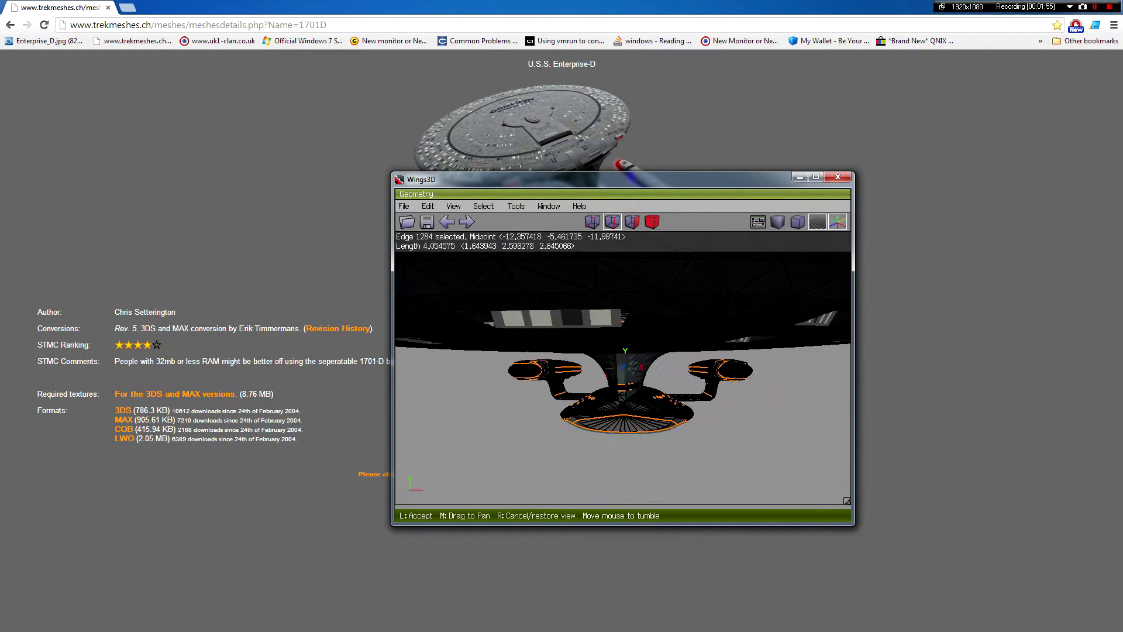
scroll(622, 377, up, 2)
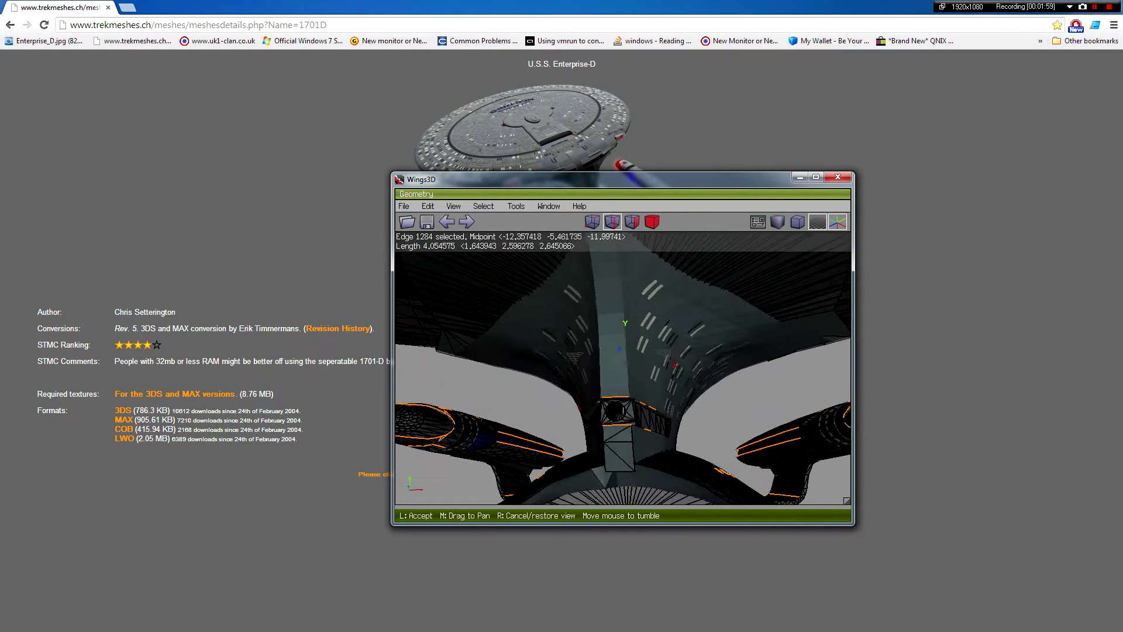
mouse_move(623, 378)
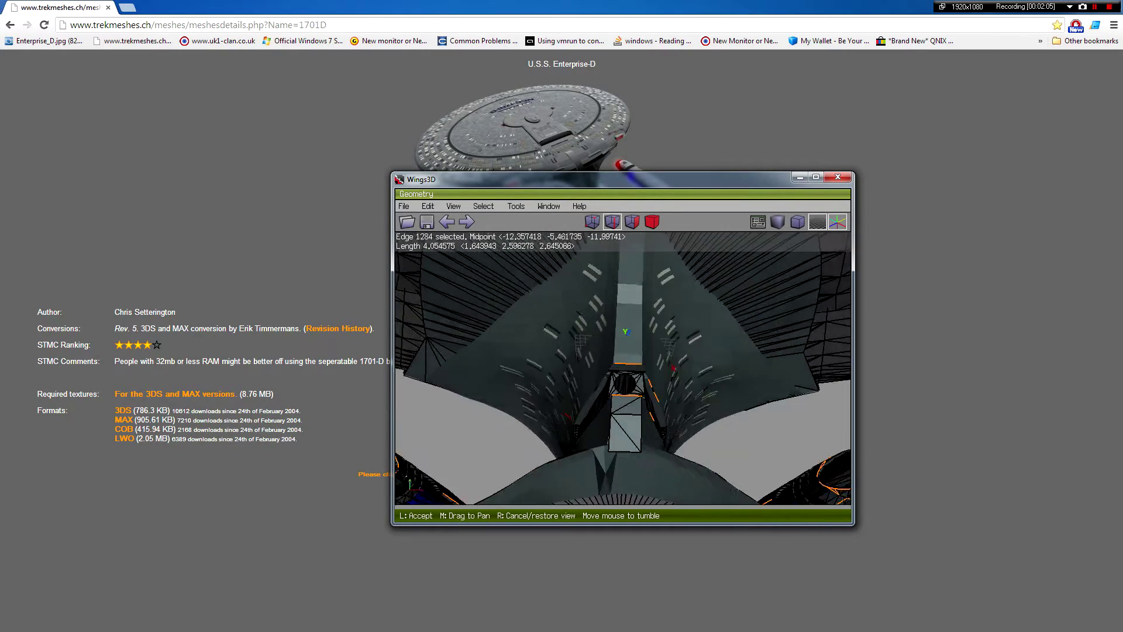
scroll(623, 368, down, 6)
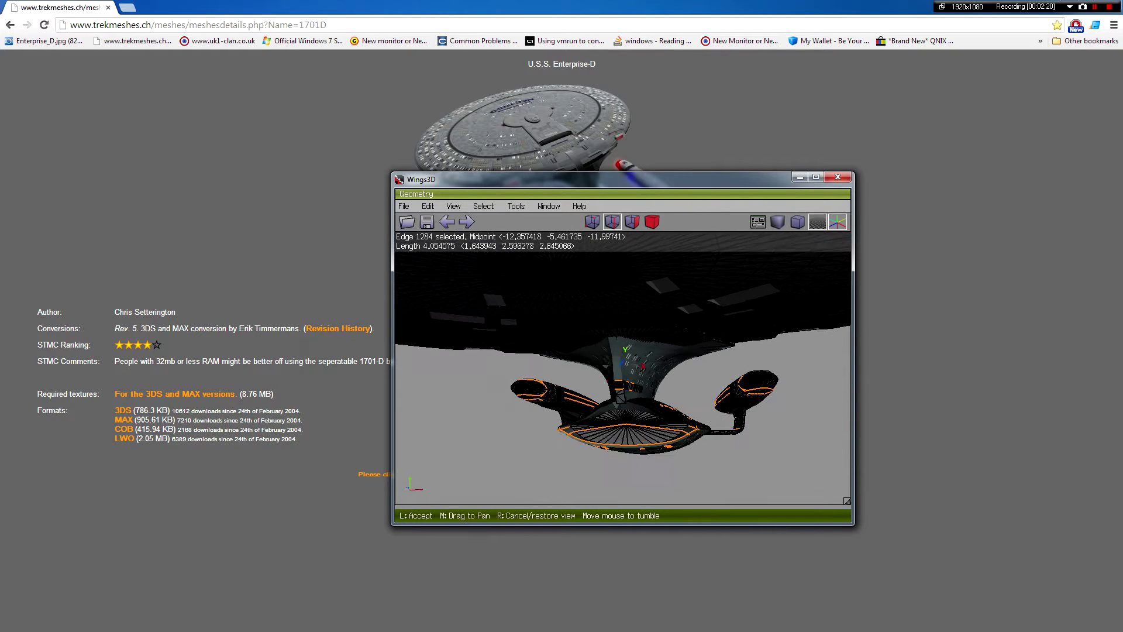
scroll(623, 377, up, 4)
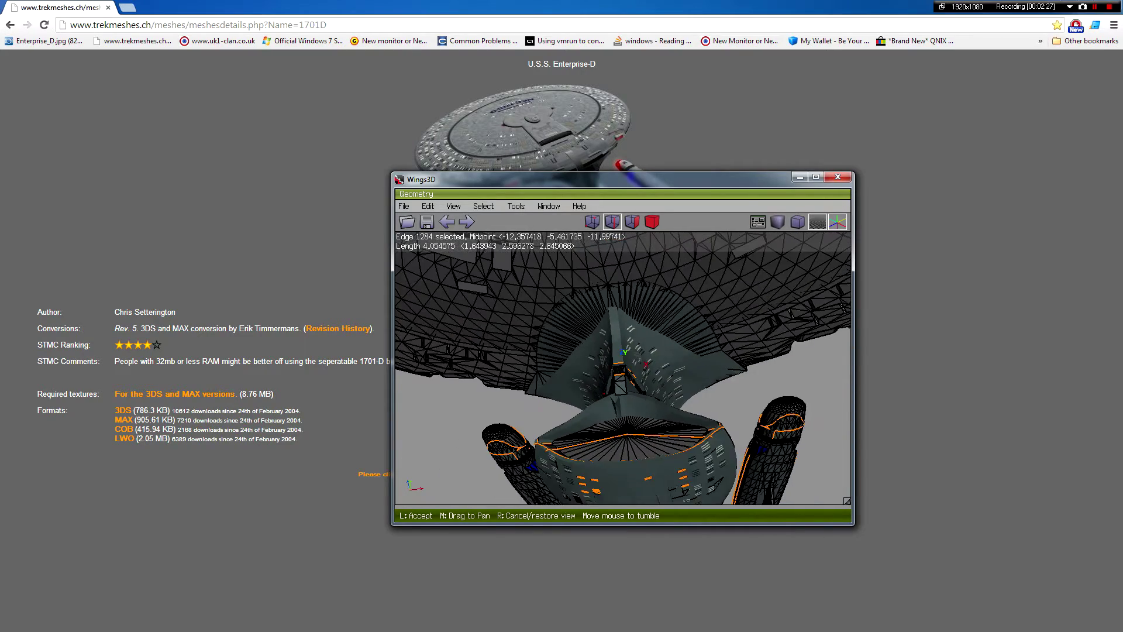
scroll(623, 369, down, 5)
scroll(623, 369, up, 3)
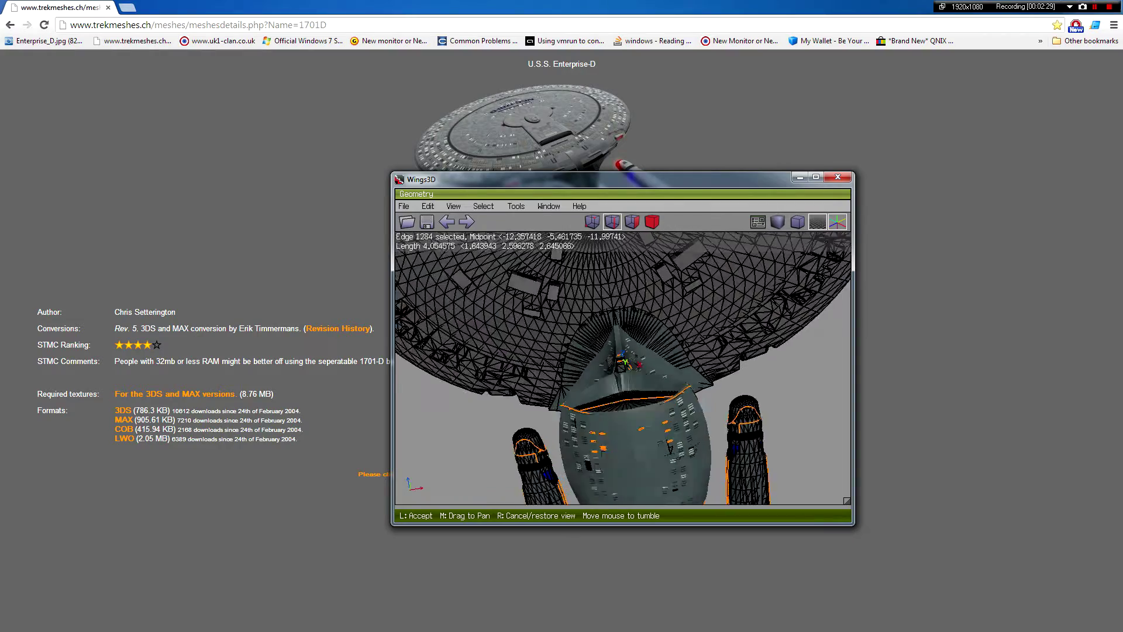
scroll(623, 367, down, 4)
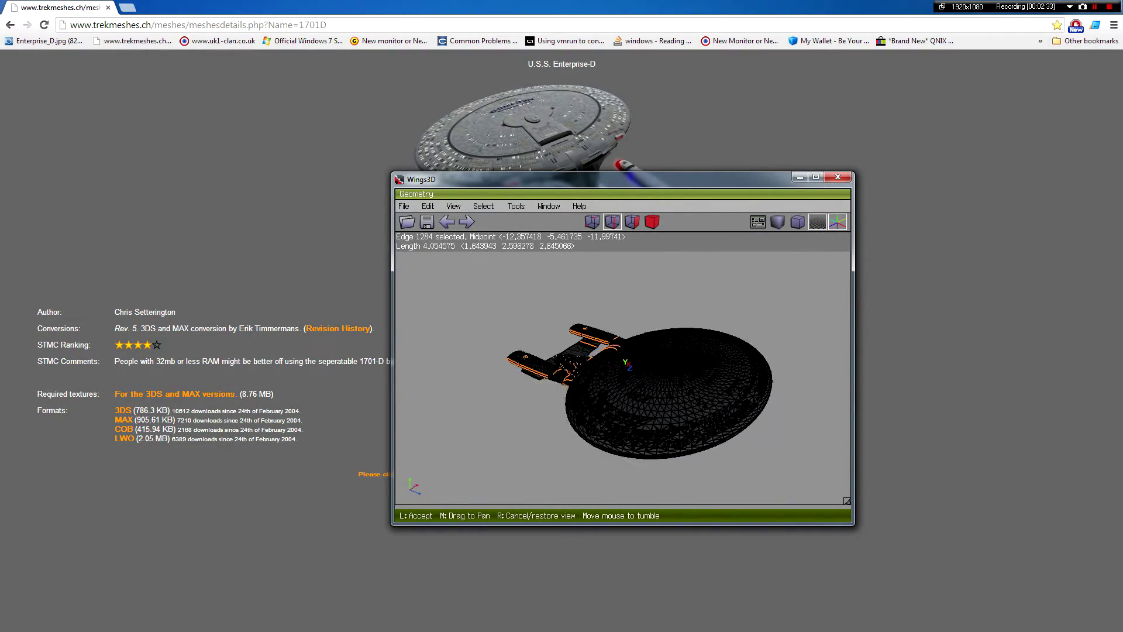
right_click(575, 460)
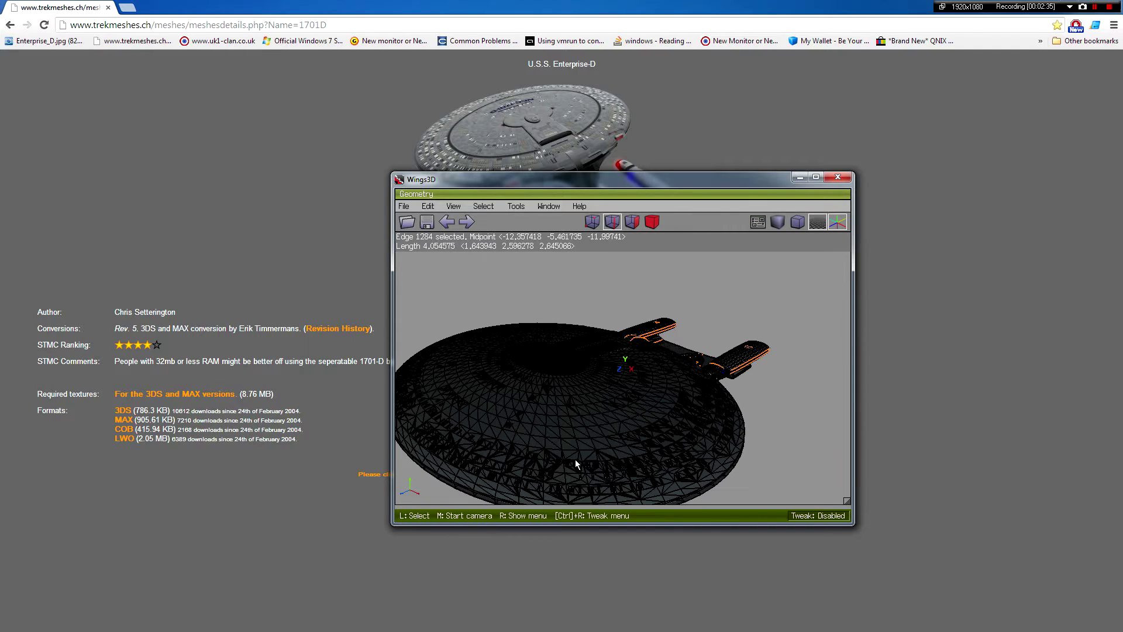
- Review the area and volume scene information for the Enterprise-D's parts, then dismiss it
click(454, 207)
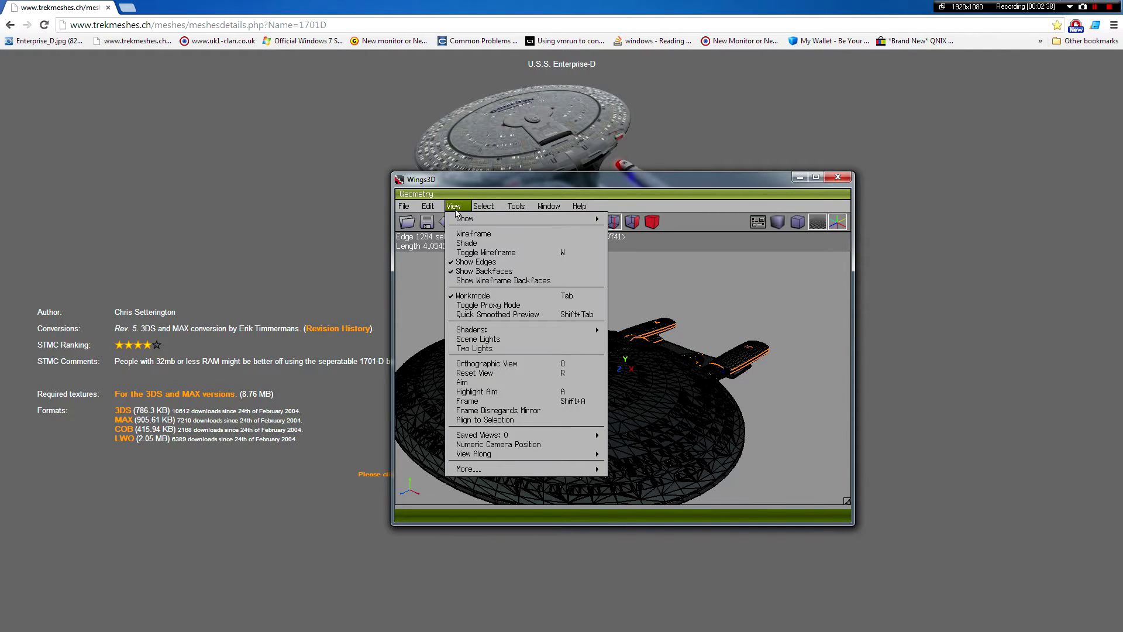
mouse_move(480, 209)
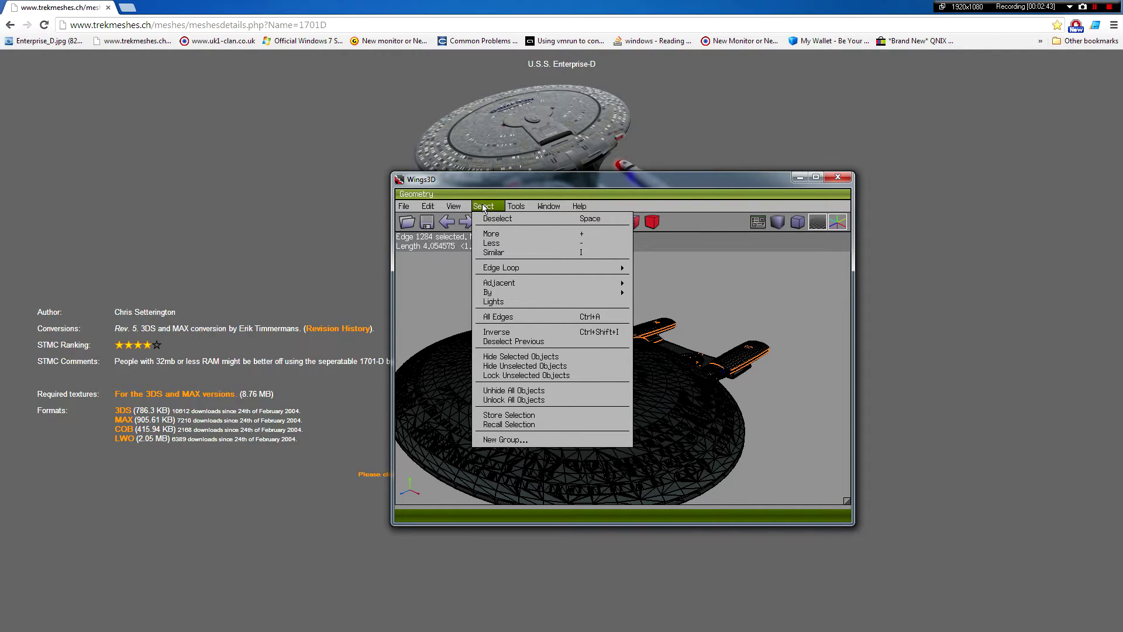
mouse_move(520, 208)
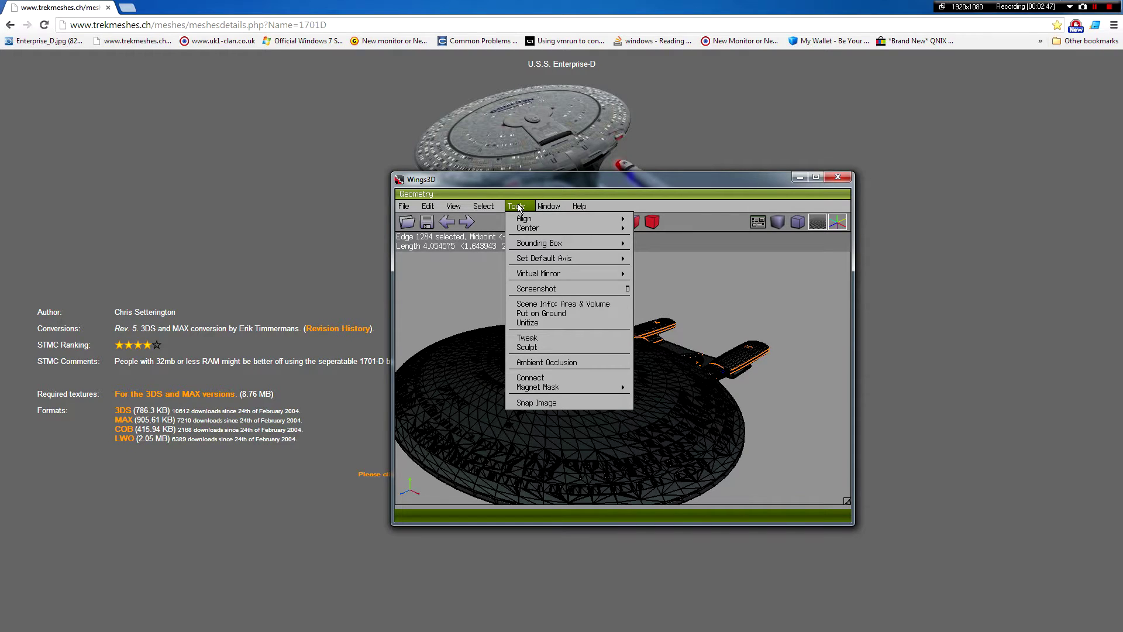
click(545, 307)
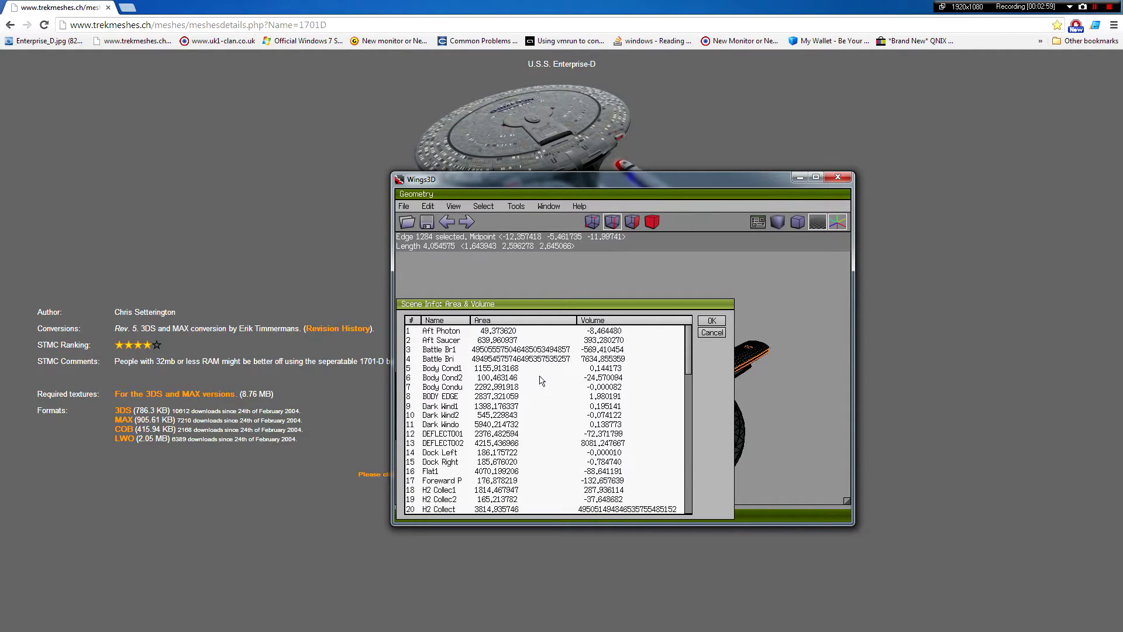
click(541, 378)
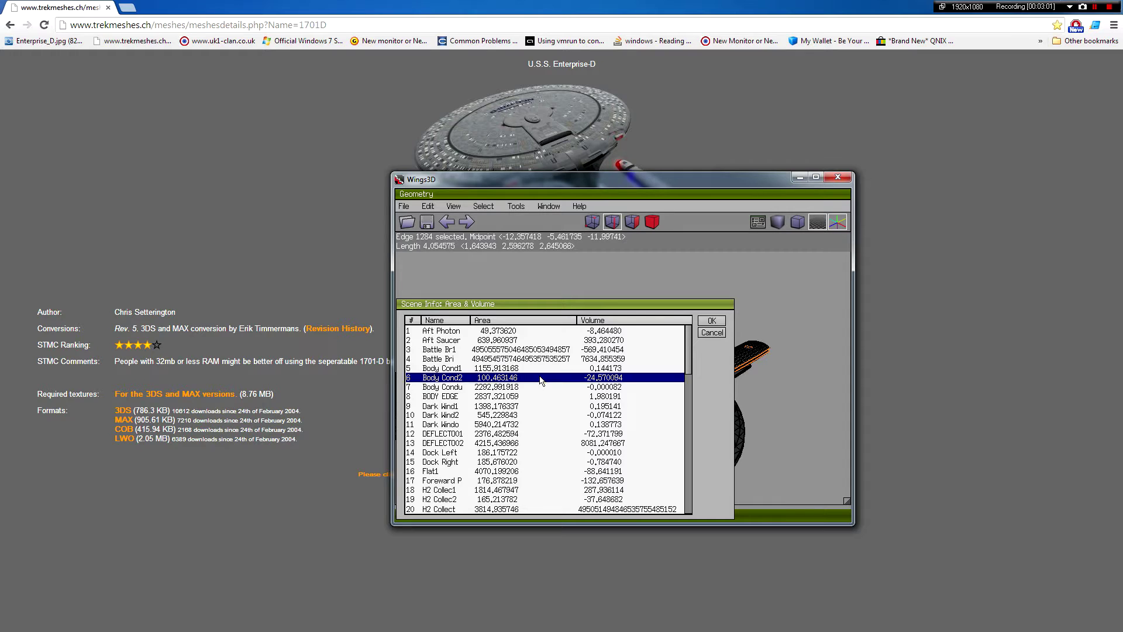
scroll(542, 380, down, 18)
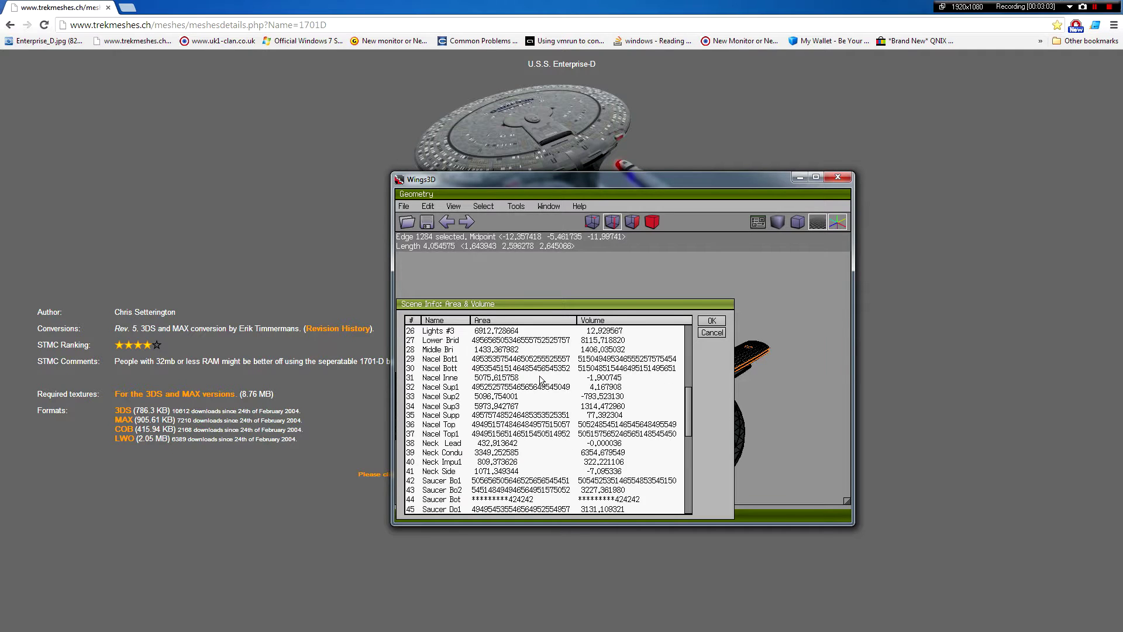
click(711, 332)
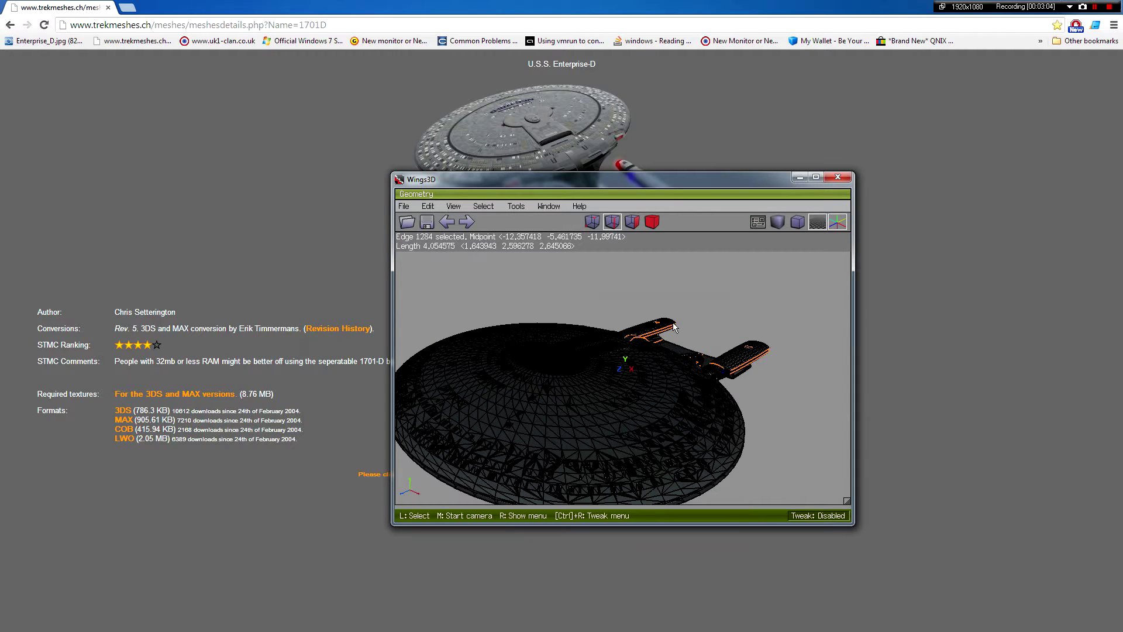
- Check which file formats the Enterprise-D model can be exported to
click(405, 207)
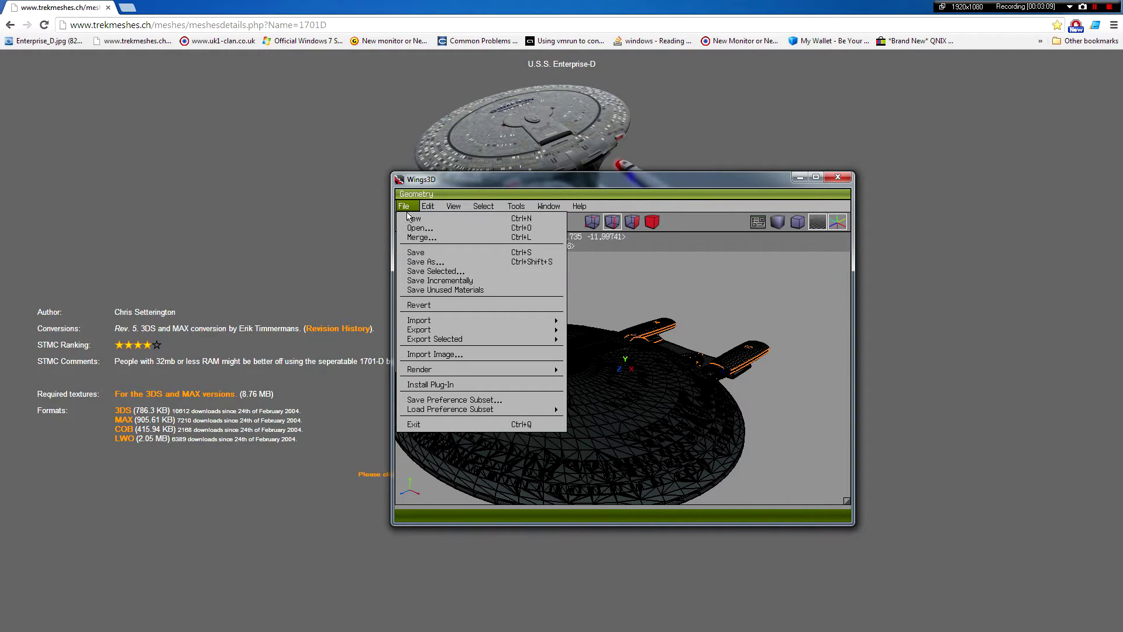
mouse_move(556, 335)
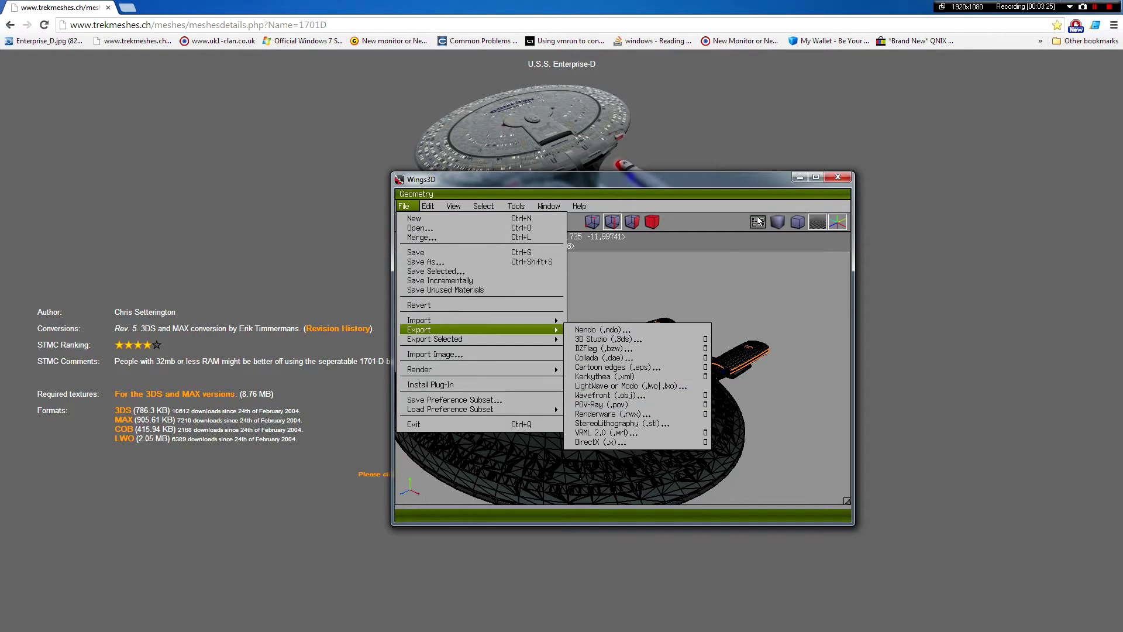
click(803, 184)
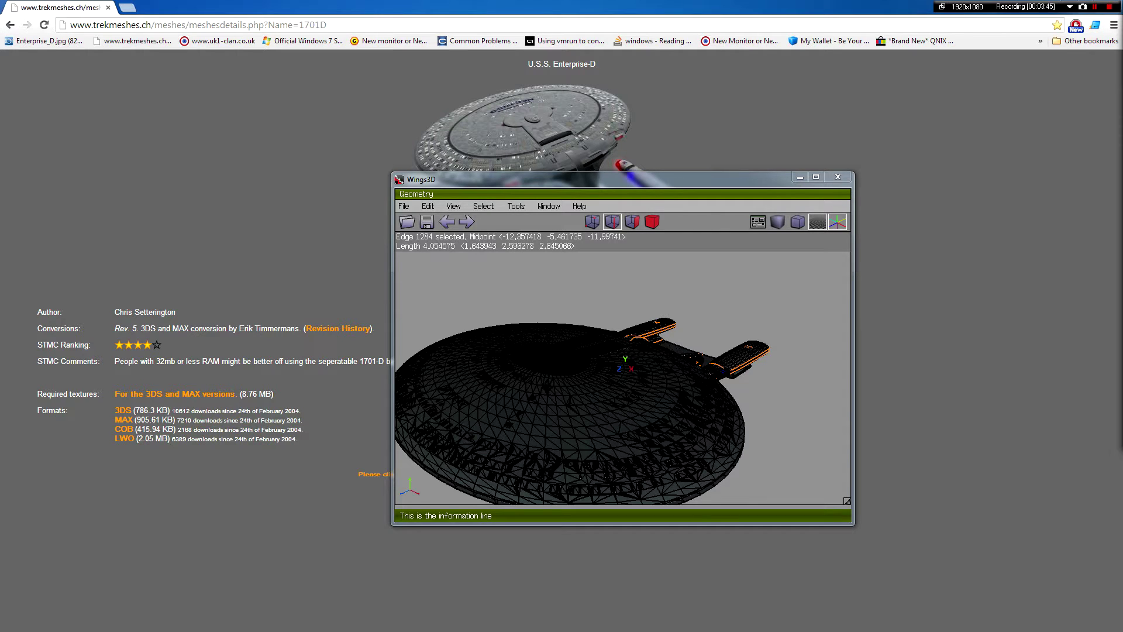
- Switch to SMEdit and inspect the block-built ship's cockpit from the front and up close
drag(1122, 15, 534, 140)
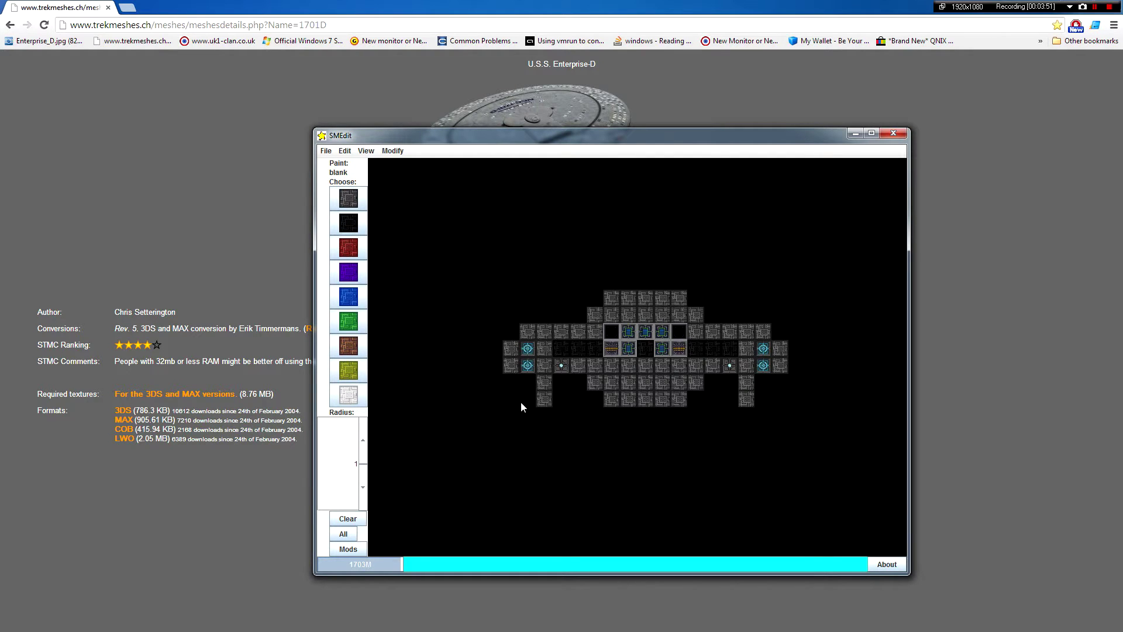
drag(654, 451, 468, 458)
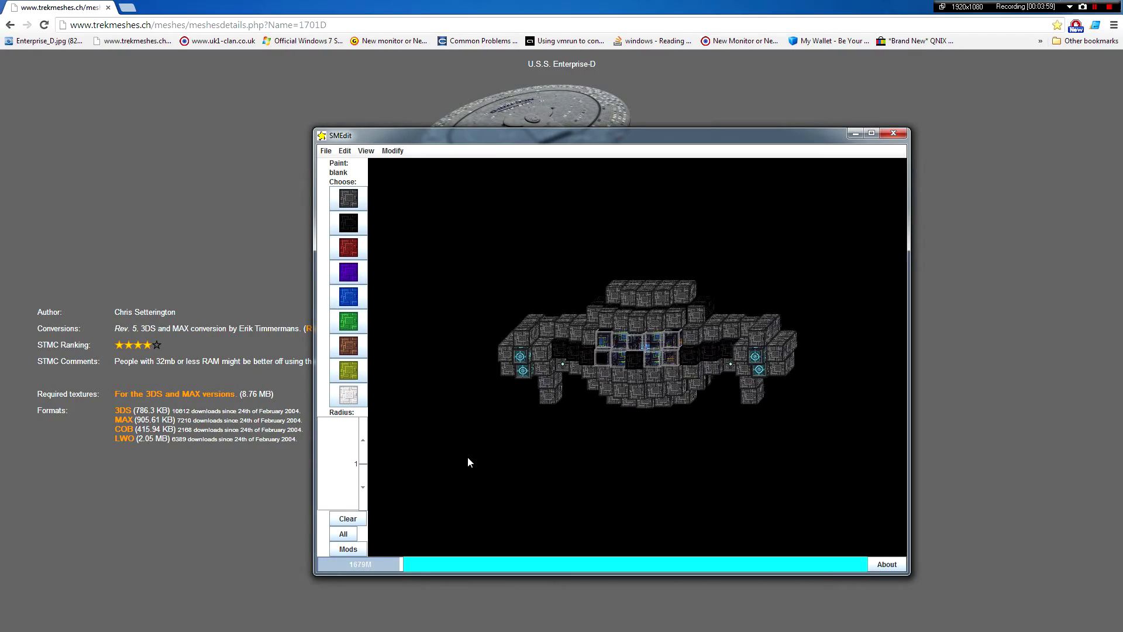
scroll(637, 359, up, 5)
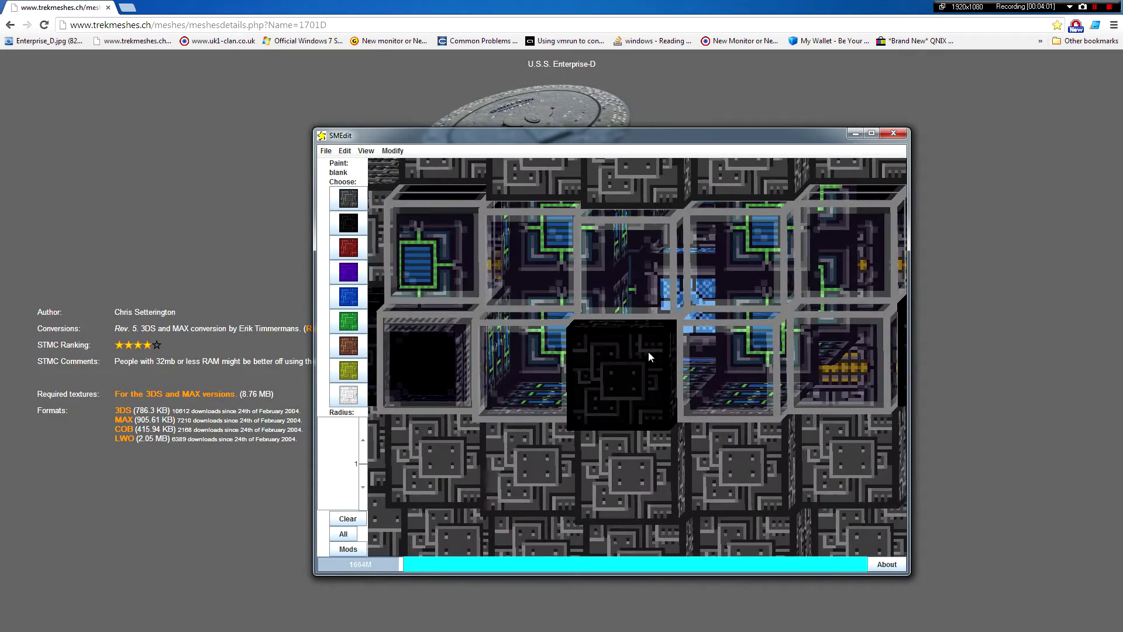
scroll(510, 349, down, 5)
- Paint the row of hull blocks directly beneath the ship's cockpit windows green
click(348, 321)
mouse_move(560, 384)
mouse_down()
mouse_move(627, 395)
mouse_move(573, 380)
mouse_up()
click(579, 374)
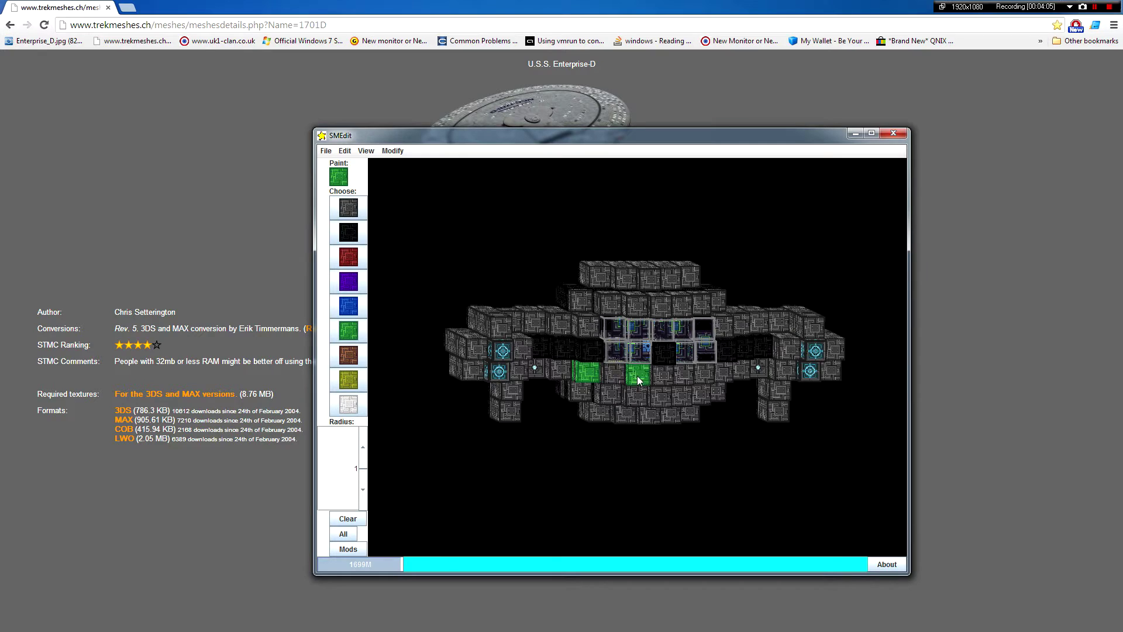
click(661, 376)
click(689, 376)
mouse_move(662, 377)
mouse_down()
mouse_move(689, 376)
mouse_move(634, 377)
mouse_up()
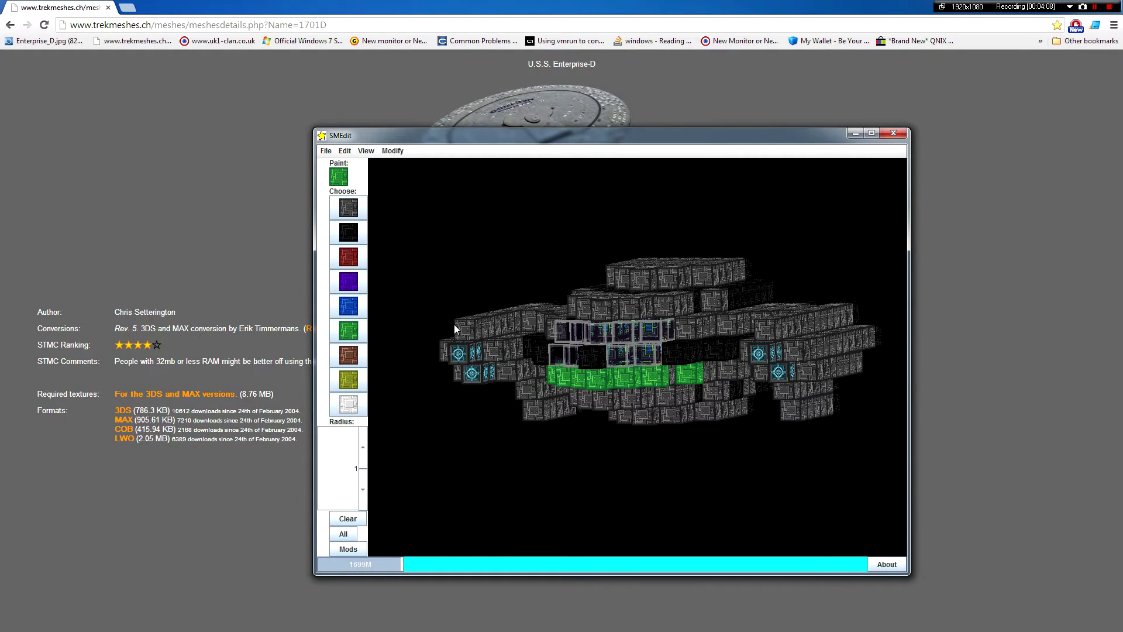
drag(528, 303, 492, 288)
- Start importing a Binvox file into SMEdit
click(326, 151)
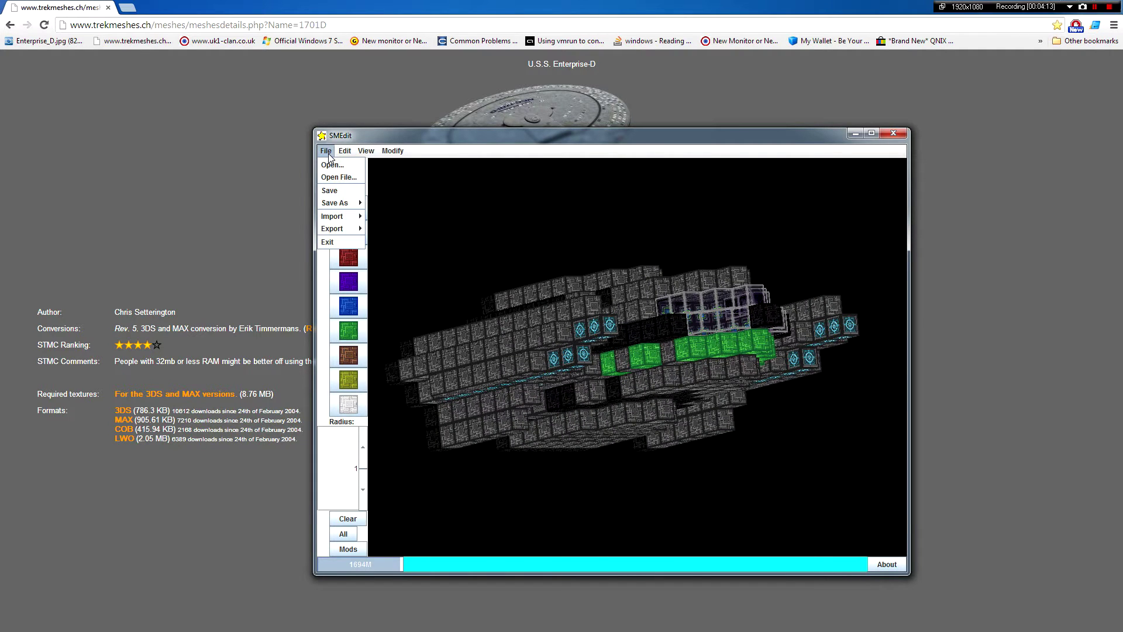
mouse_move(342, 217)
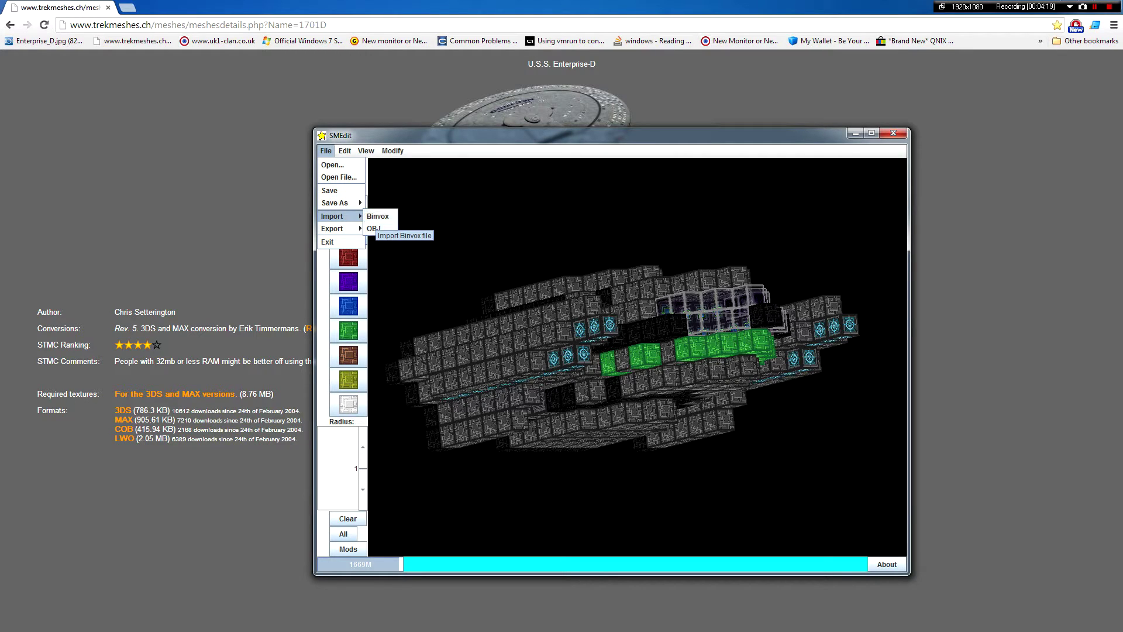
click(377, 217)
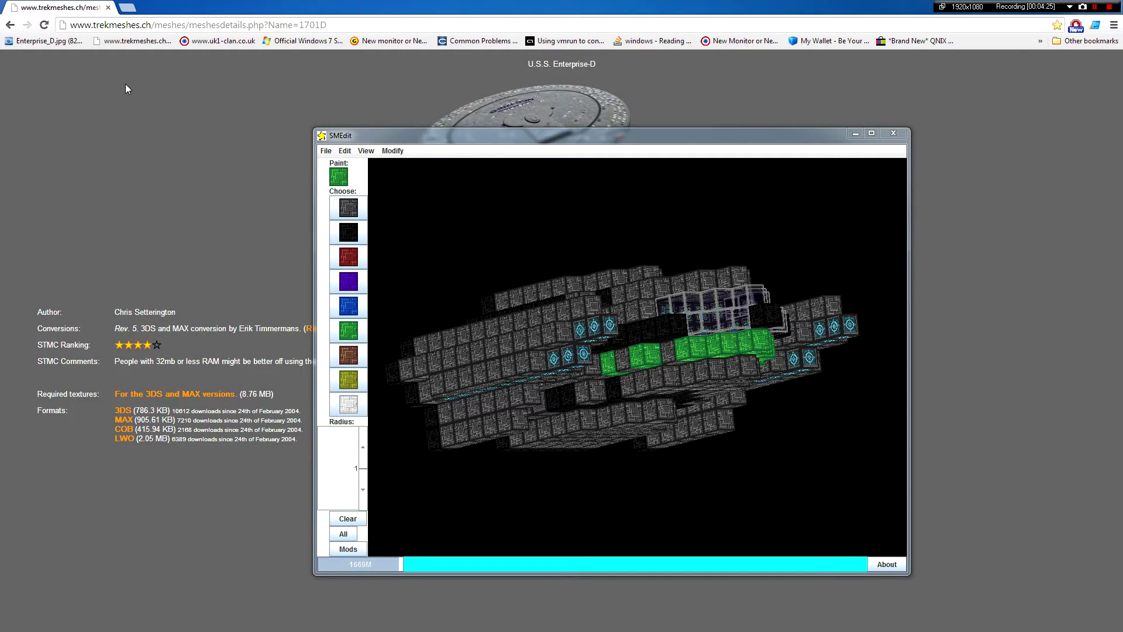
- Bring the SMEdit window containing the green block-built Enterprise-D into view over the browser page
click(168, 1)
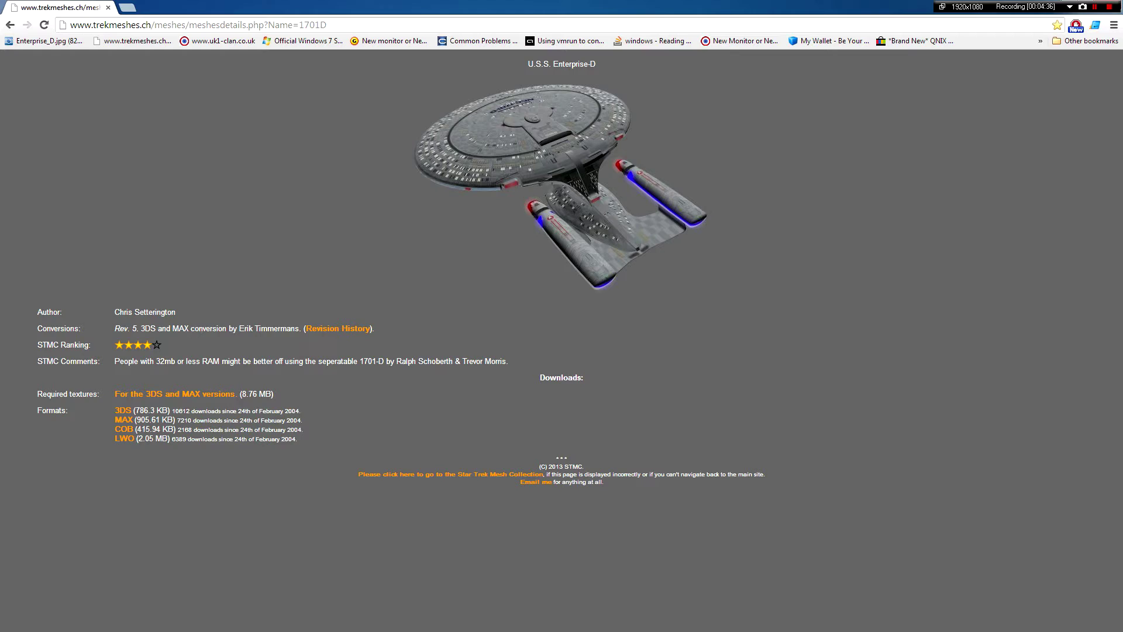
key(alt+Tab)
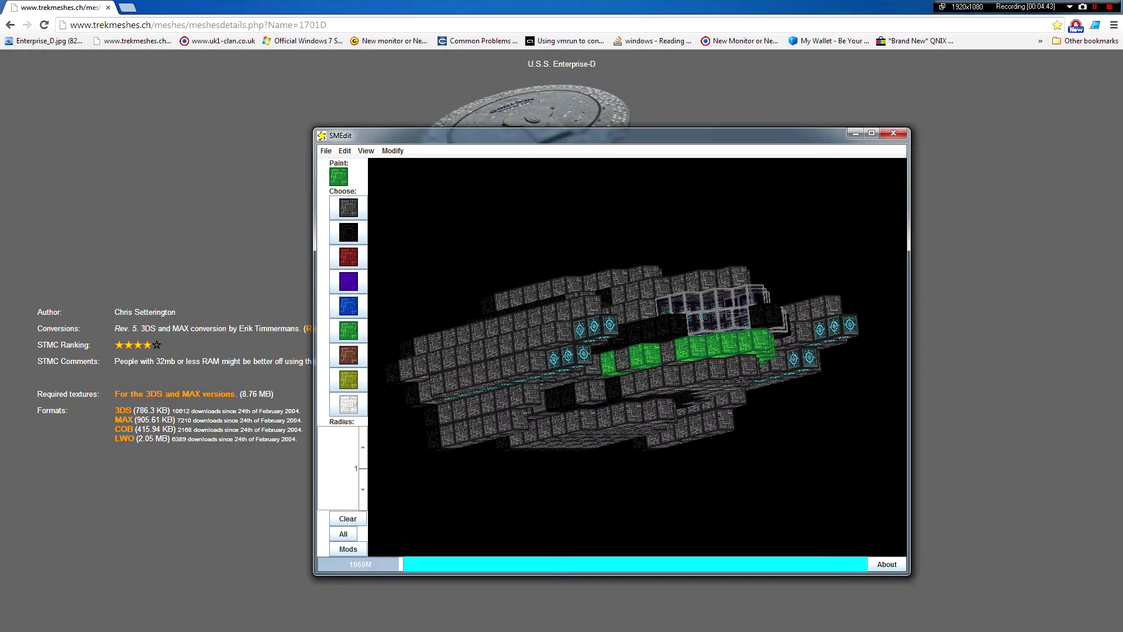
key(alt+Tab)
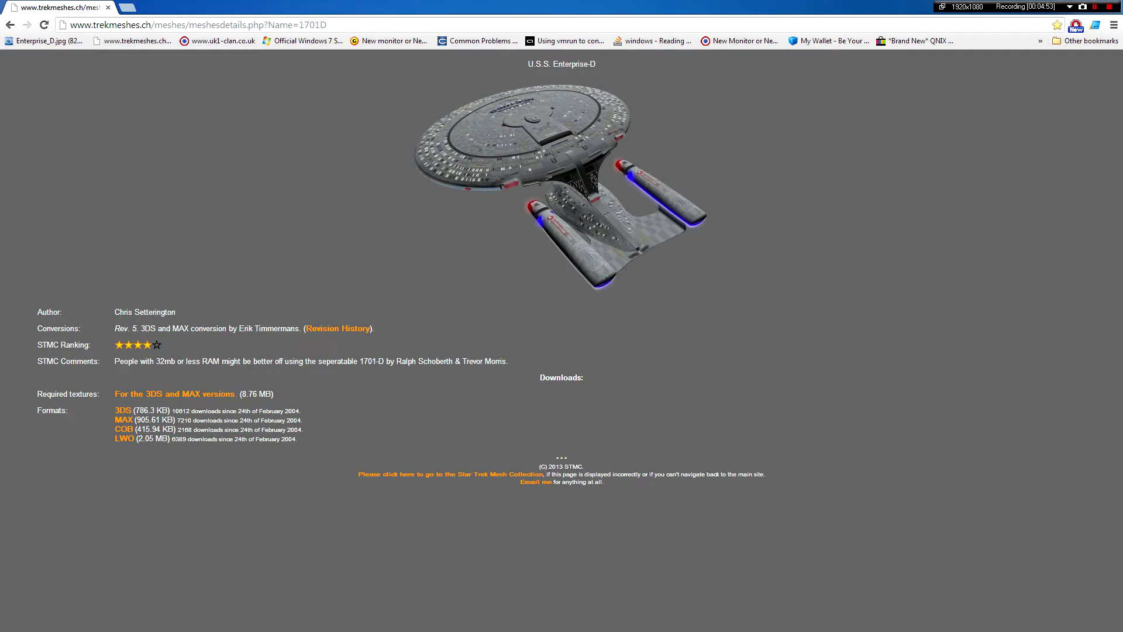
drag(1122, 153, 468, 120)
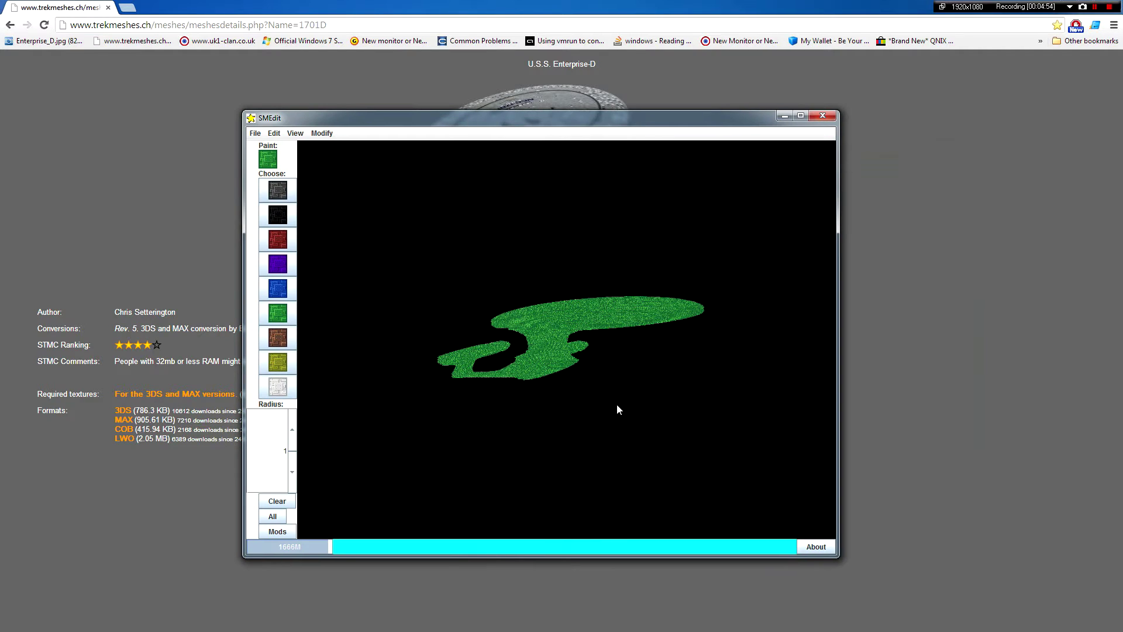
- Inspect the blue core block in the Enterprise-D's neck up close, and return to a wider look at the hull
scroll(559, 354, up, 3)
scroll(559, 354, down, 3)
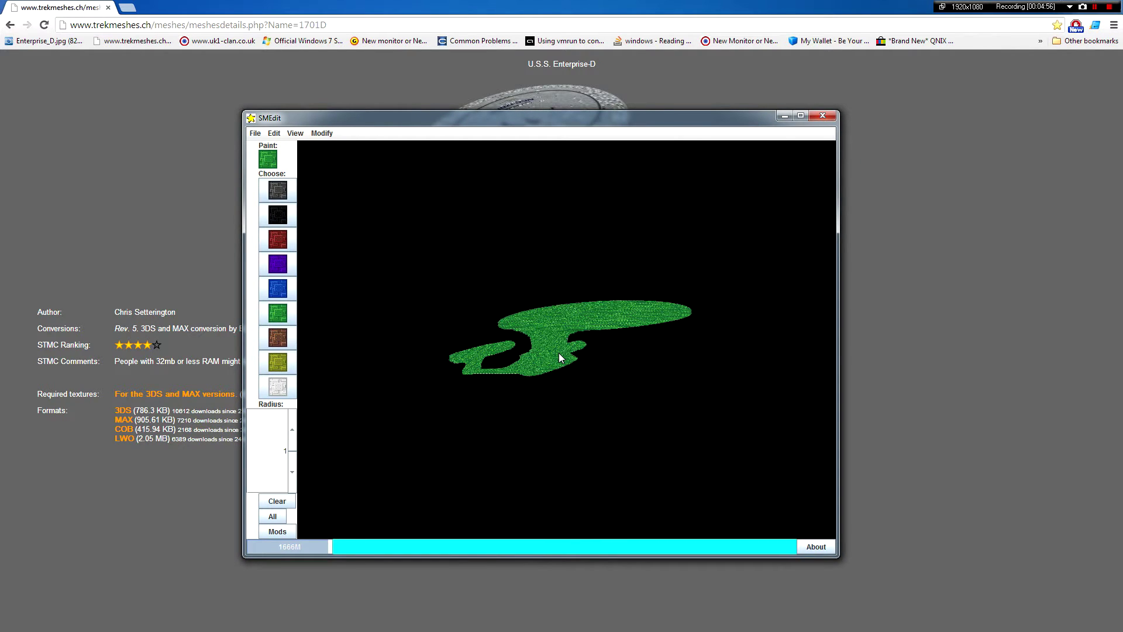
scroll(560, 354, up, 3)
scroll(559, 353, down, 2)
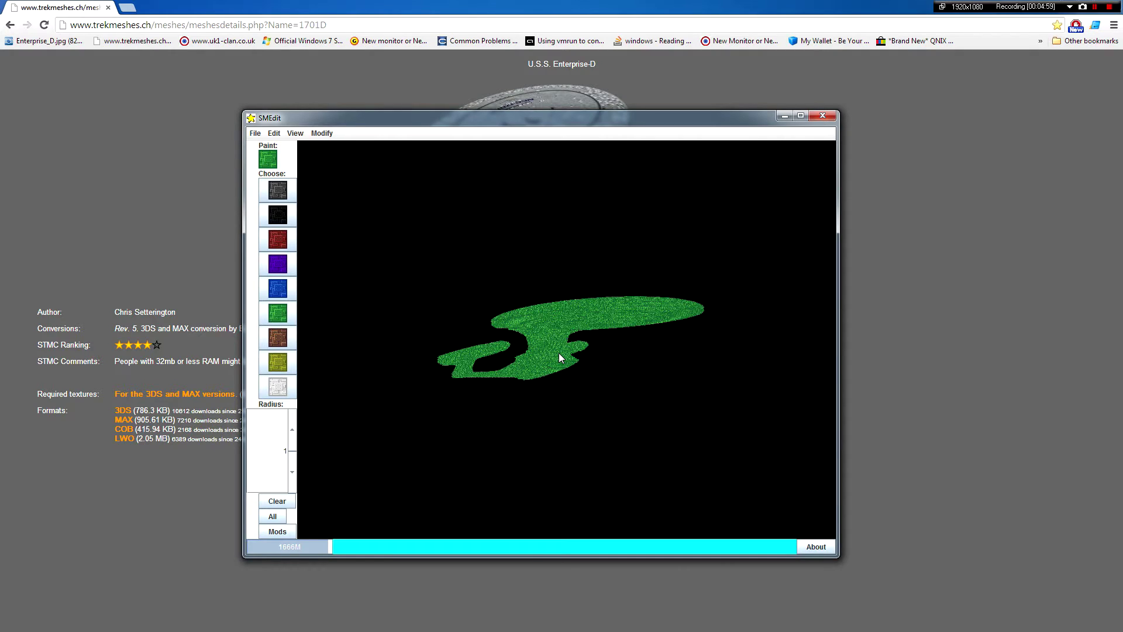
scroll(572, 381, up, 4)
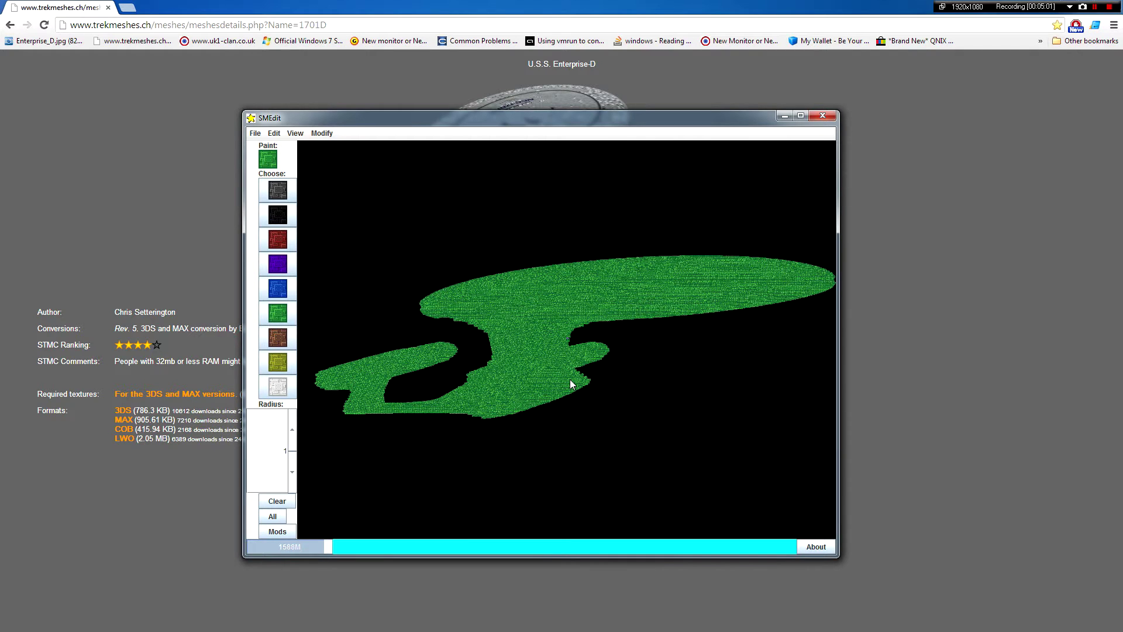
scroll(571, 380, up, 3)
scroll(571, 380, up, 4)
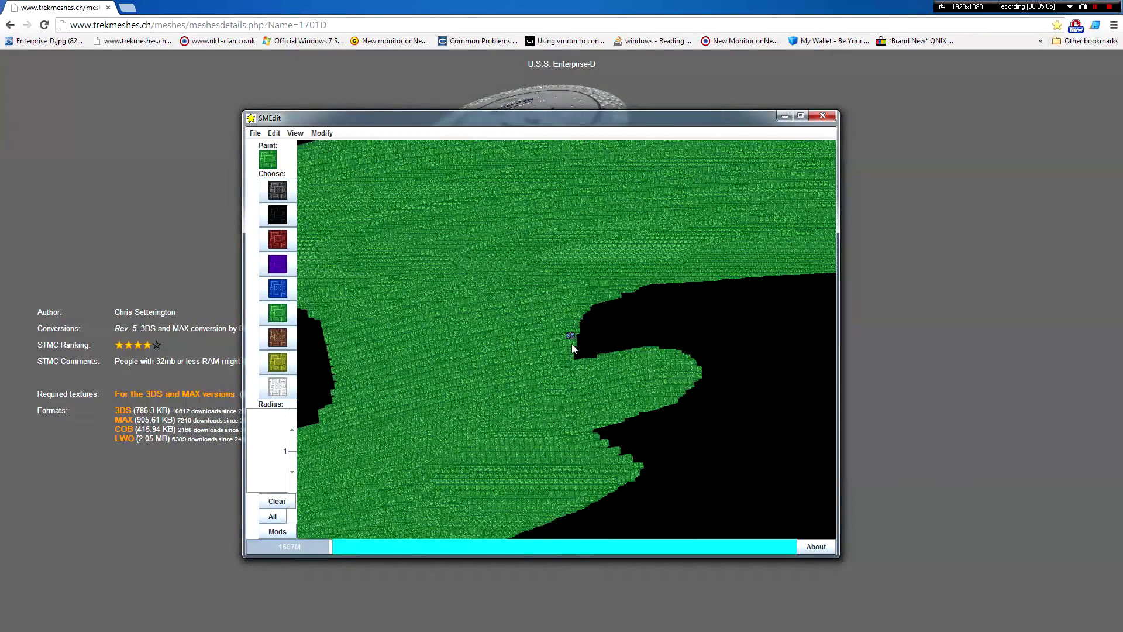
scroll(571, 338, up, 4)
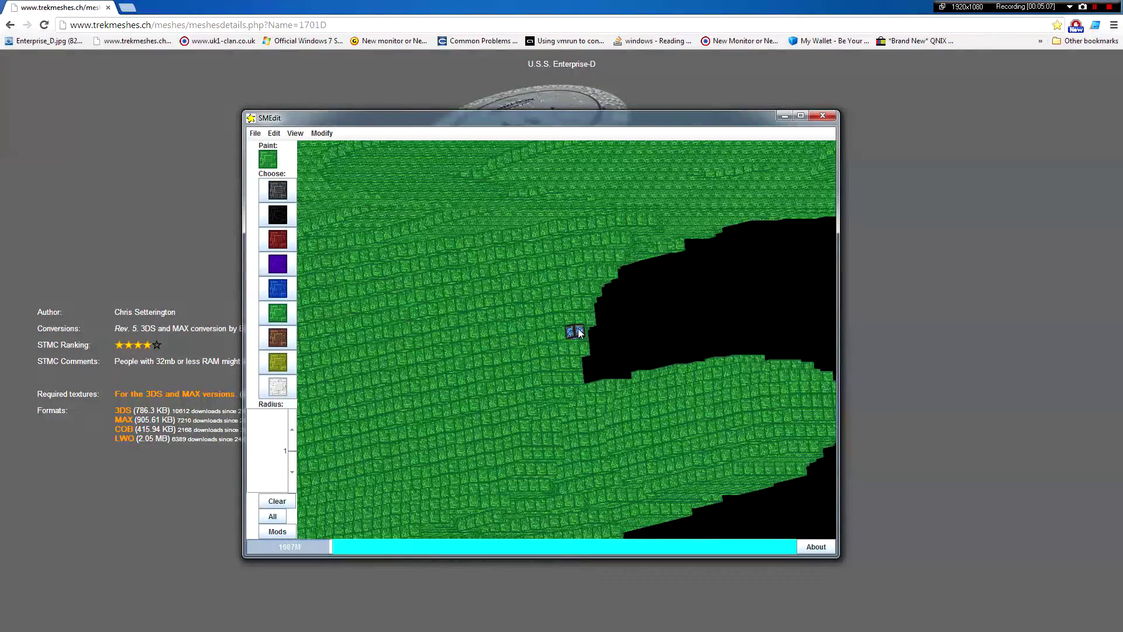
scroll(576, 331, up, 5)
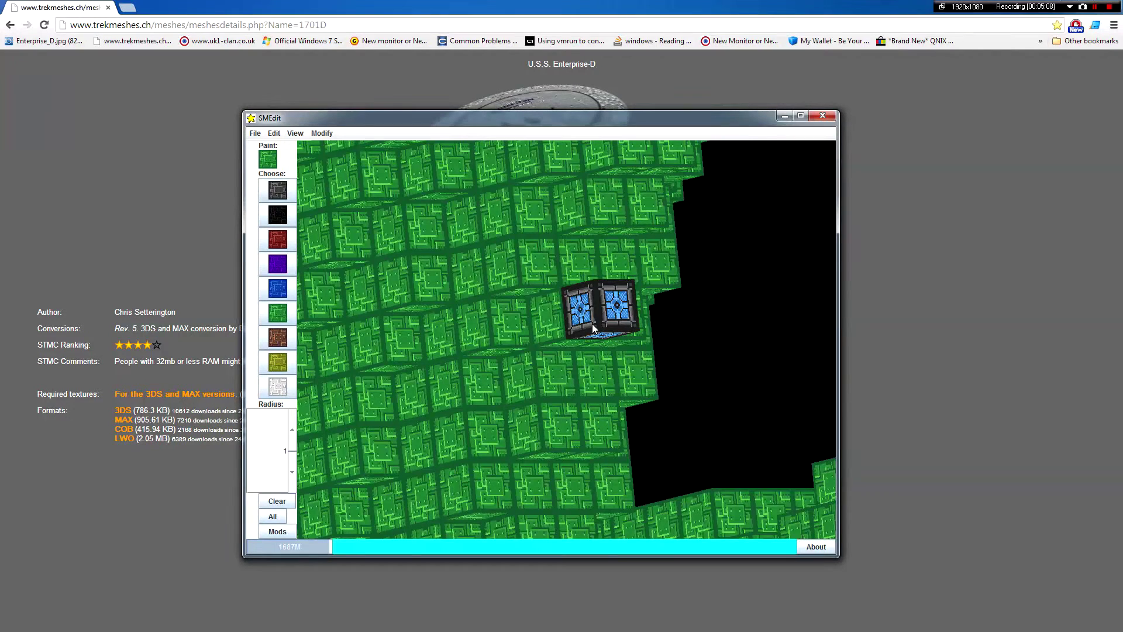
scroll(587, 326, down, 3)
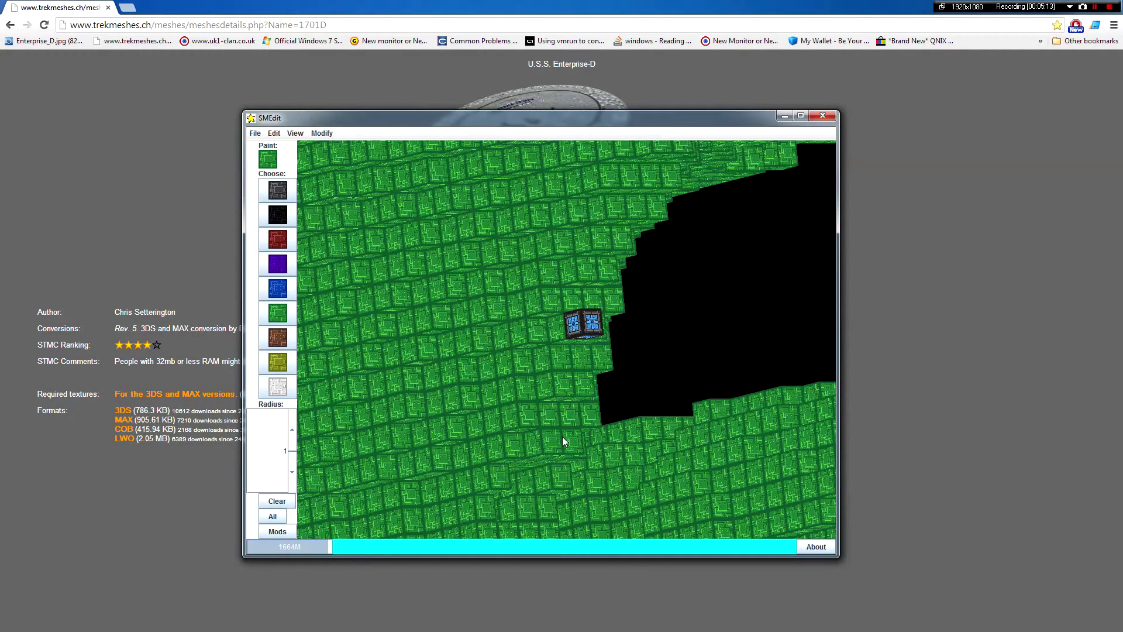
scroll(562, 436, down, 5)
scroll(650, 458, down, 5)
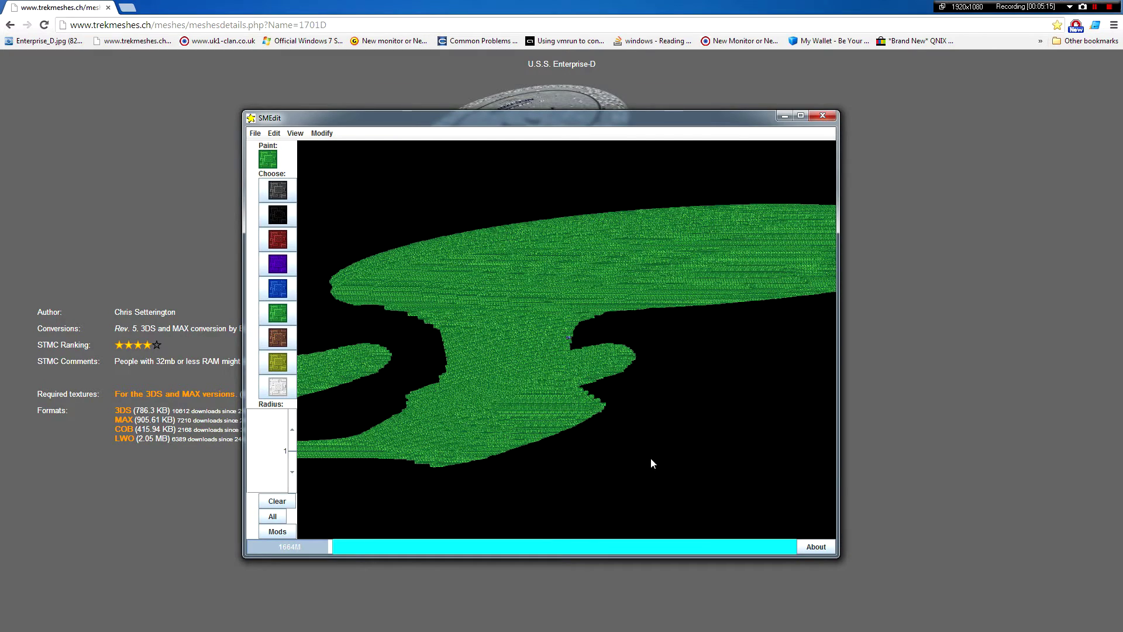
- Examine the block-built Enterprise-D from above and from the front, including its saucer, neck, nacelles and core position
drag(571, 455, 574, 366)
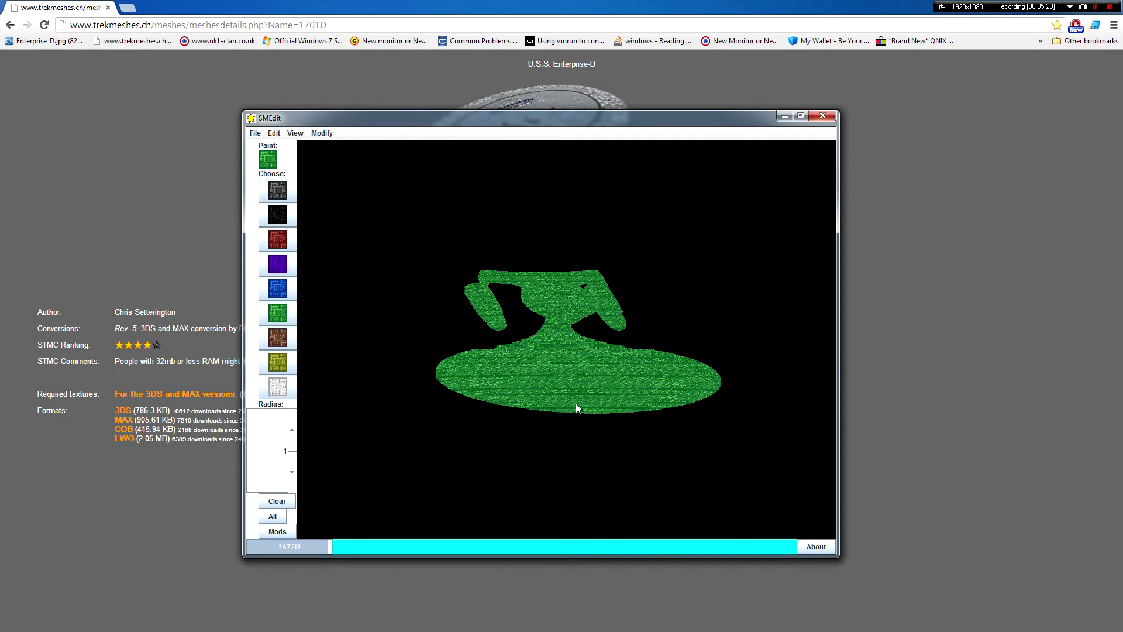
drag(576, 404, 477, 342)
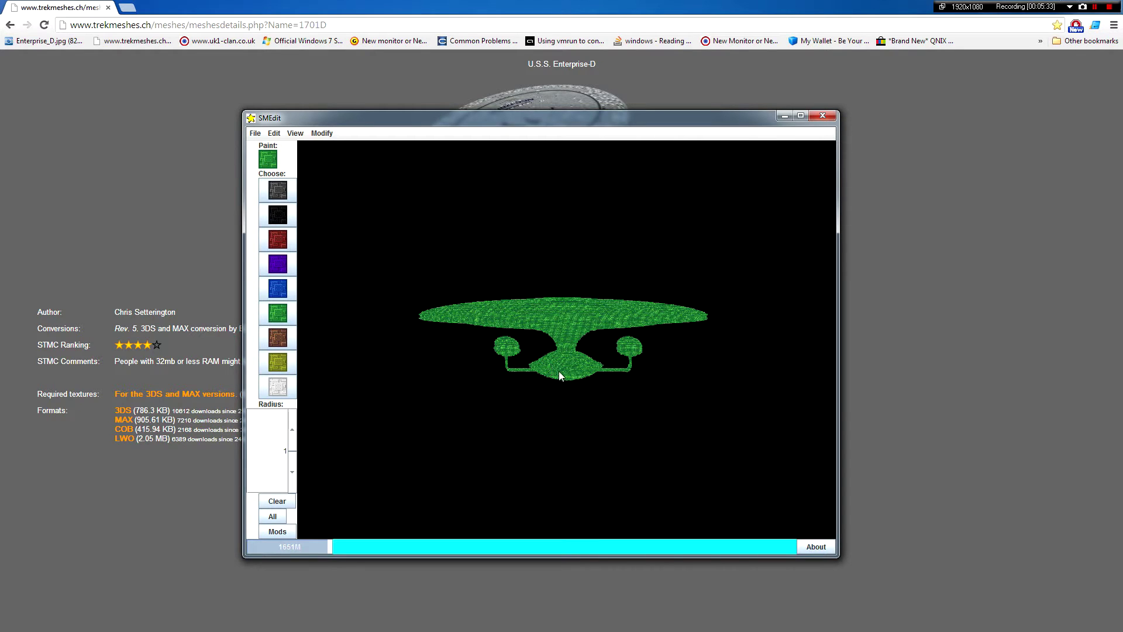
scroll(567, 371, up, 4)
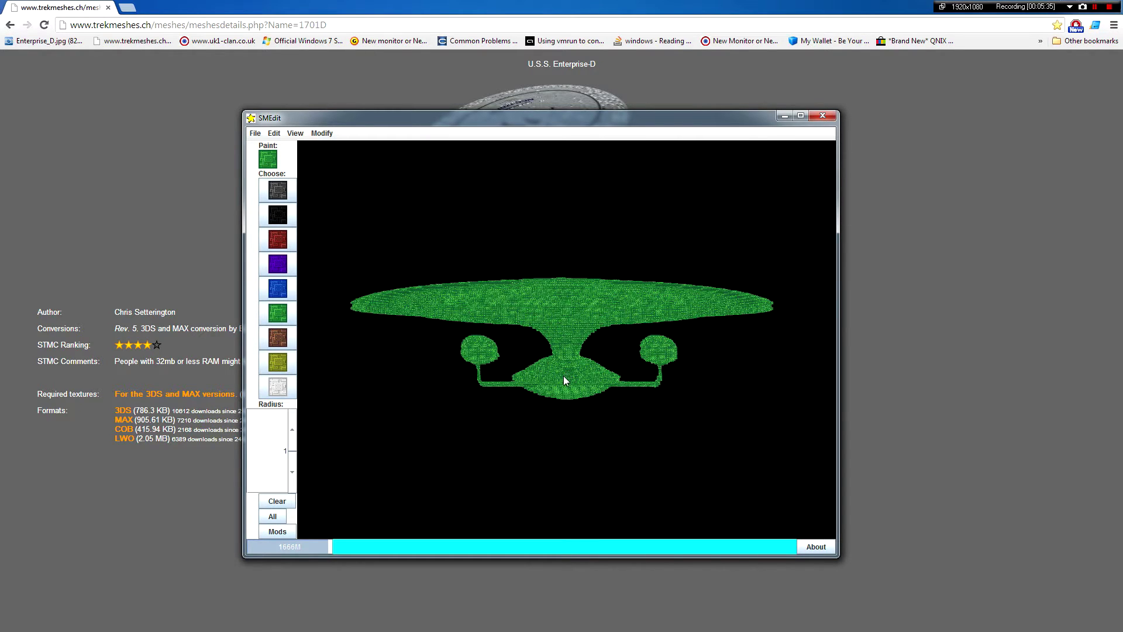
scroll(563, 377, up, 3)
scroll(563, 377, up, 4)
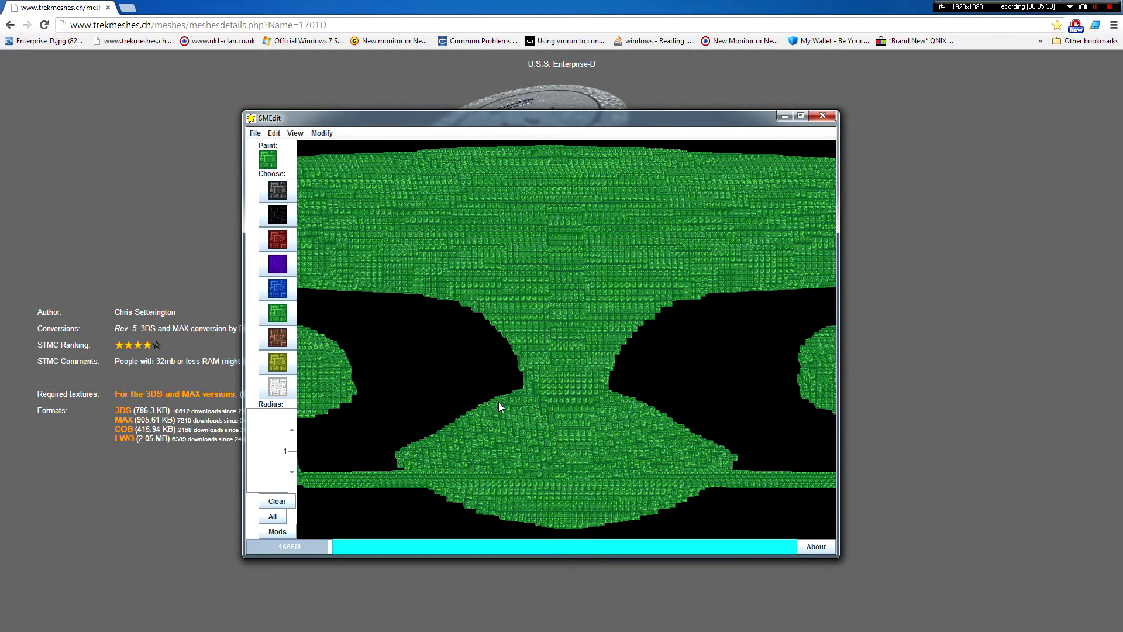
drag(395, 447, 490, 444)
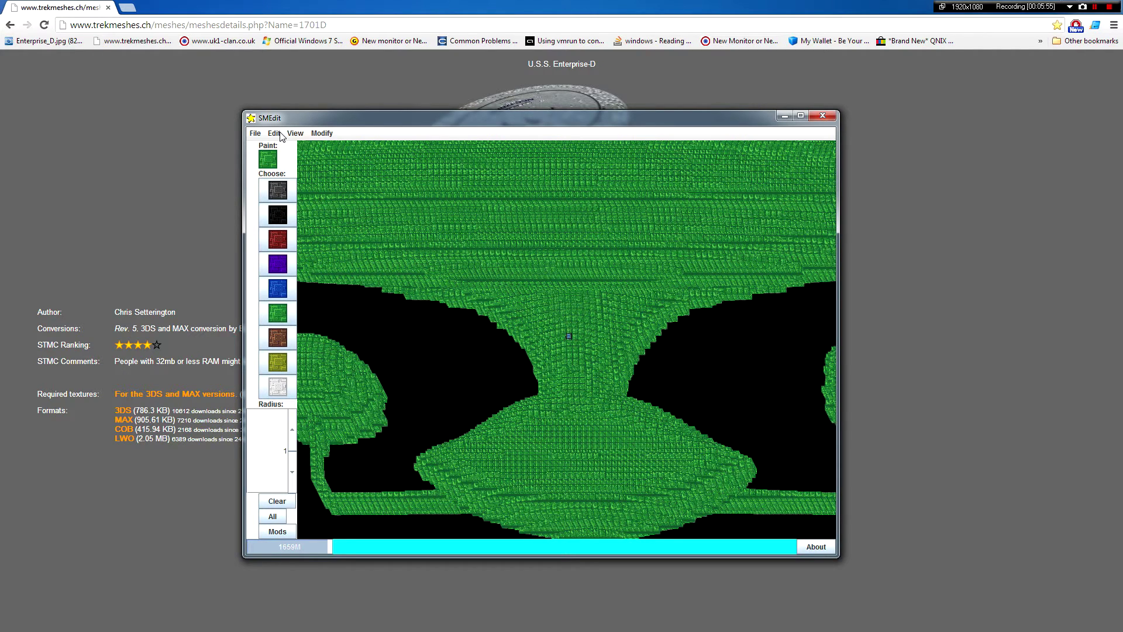
scroll(610, 441, down, 3)
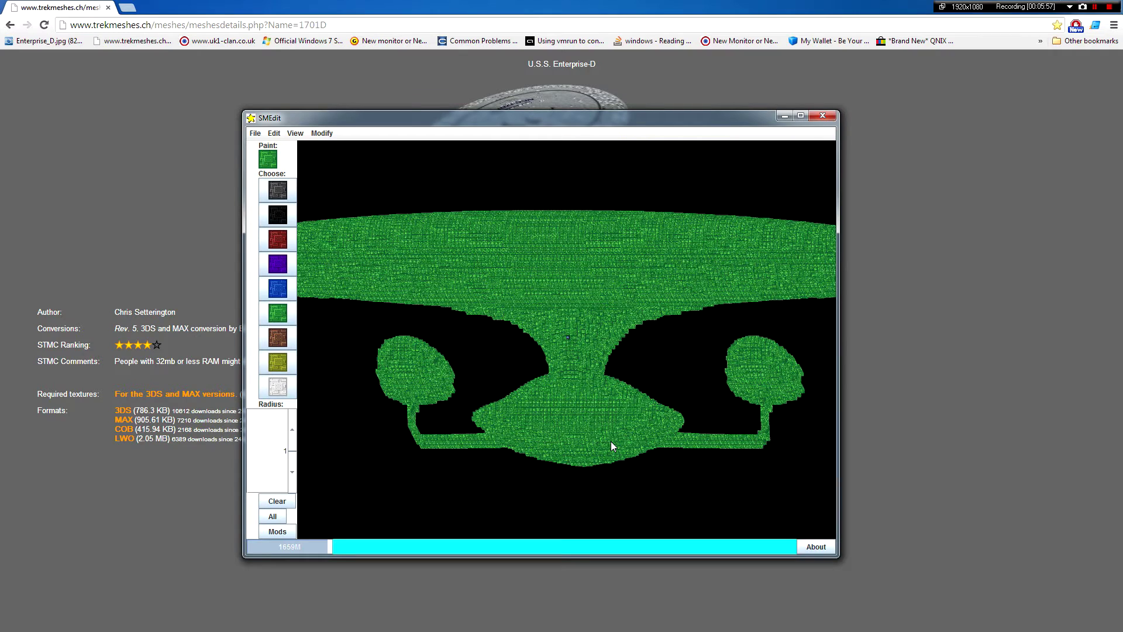
scroll(603, 383, down, 1)
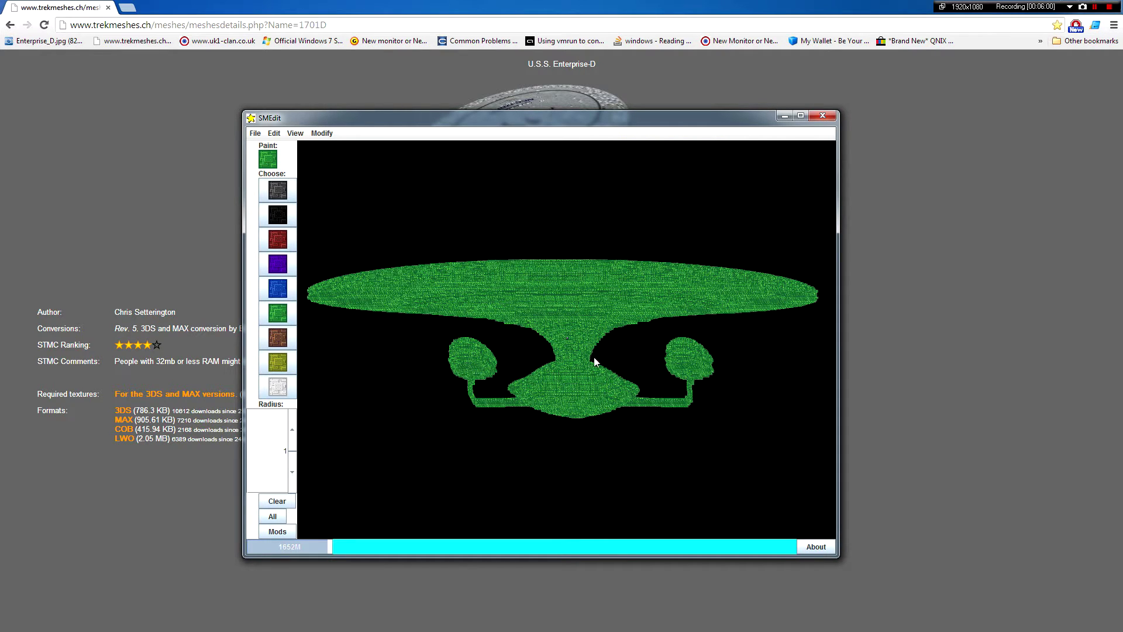
- Select the entire Enterprise-D and scale it by 3 along X, Y and Z
click(273, 134)
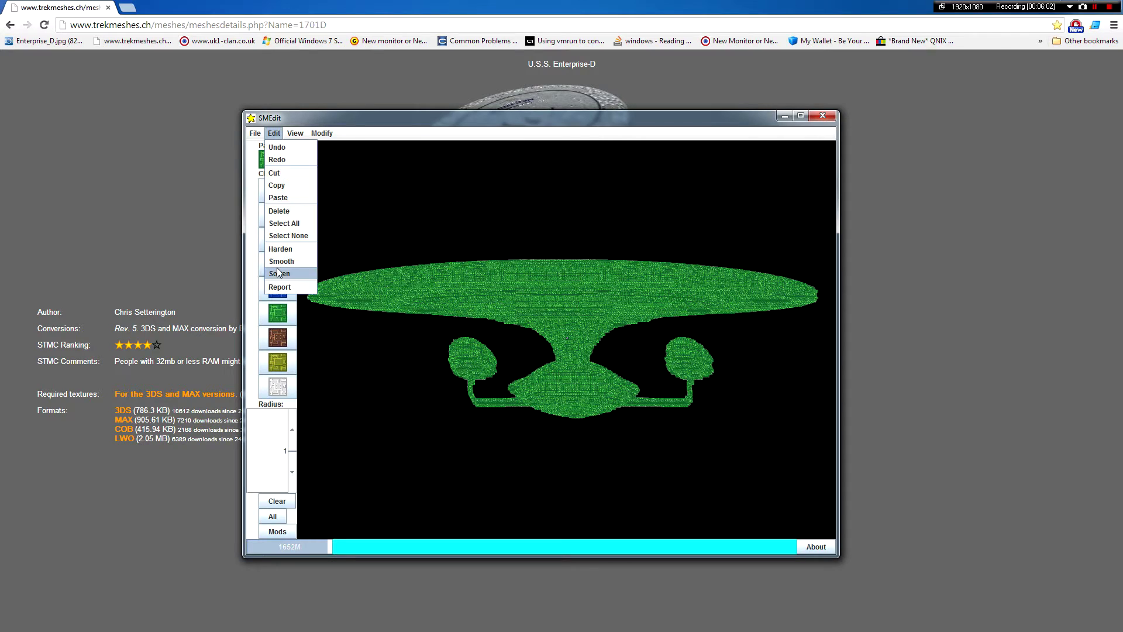
click(293, 223)
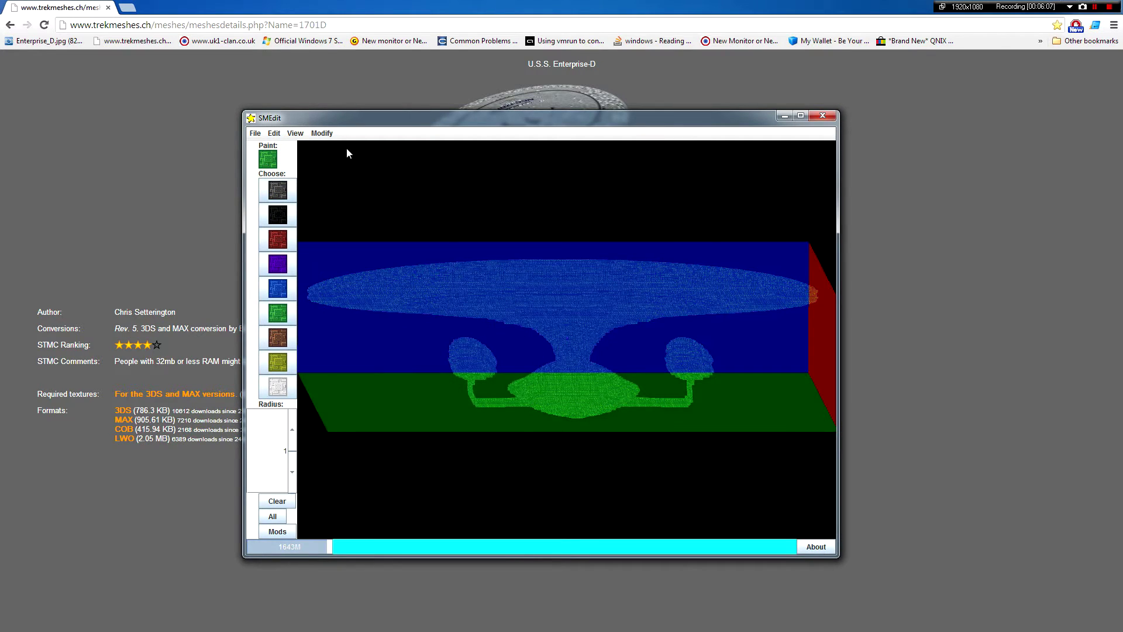
click(279, 134)
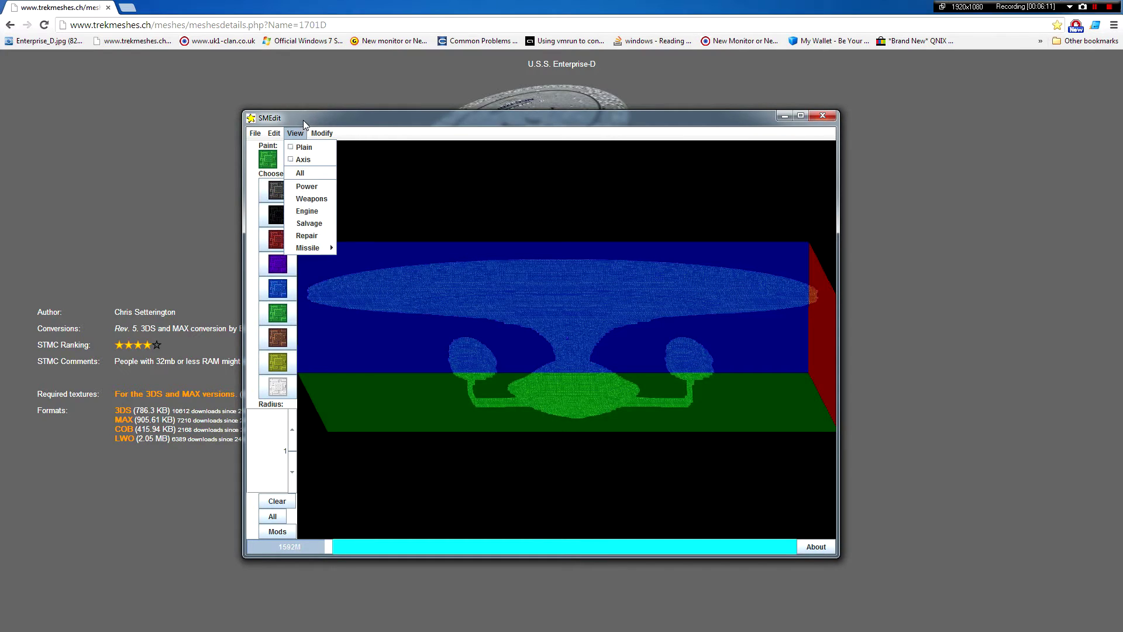
mouse_move(322, 134)
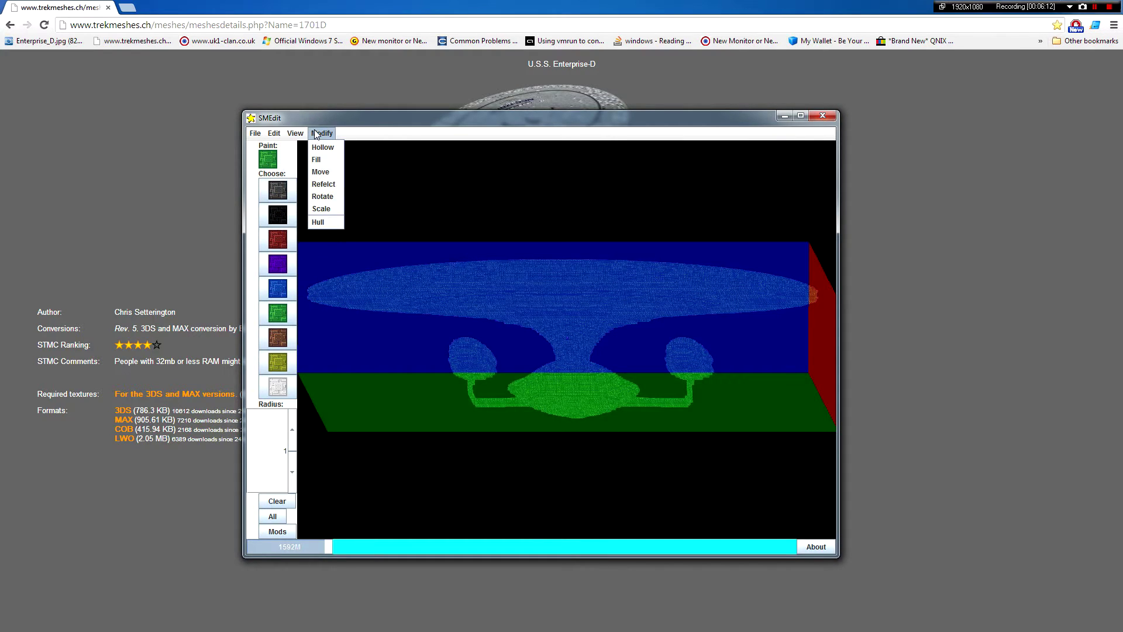
click(320, 207)
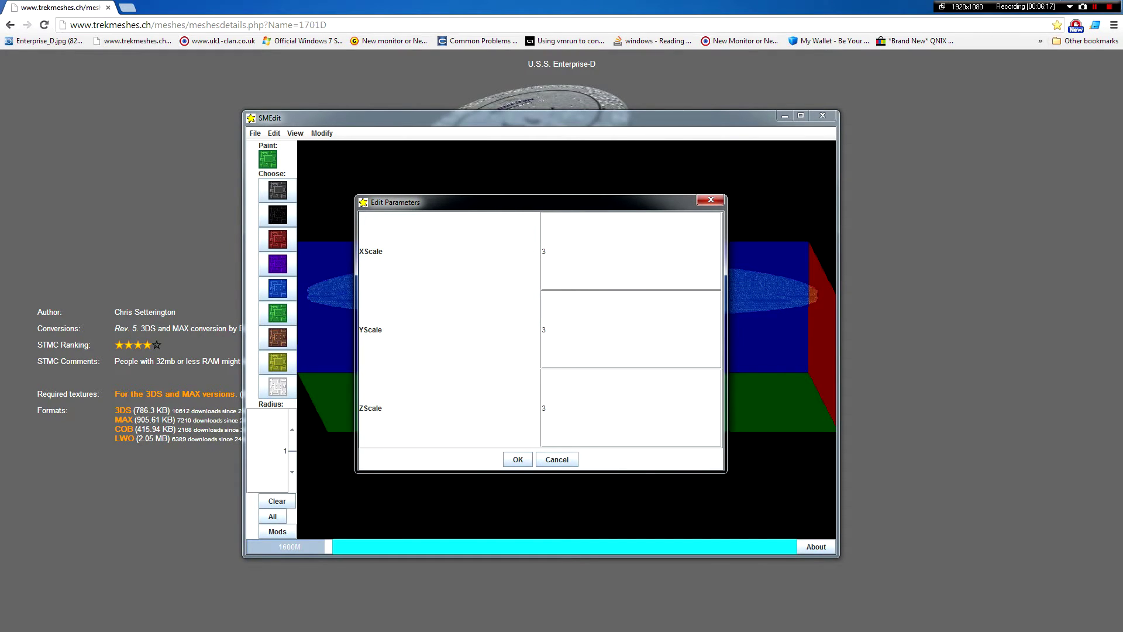
click(519, 458)
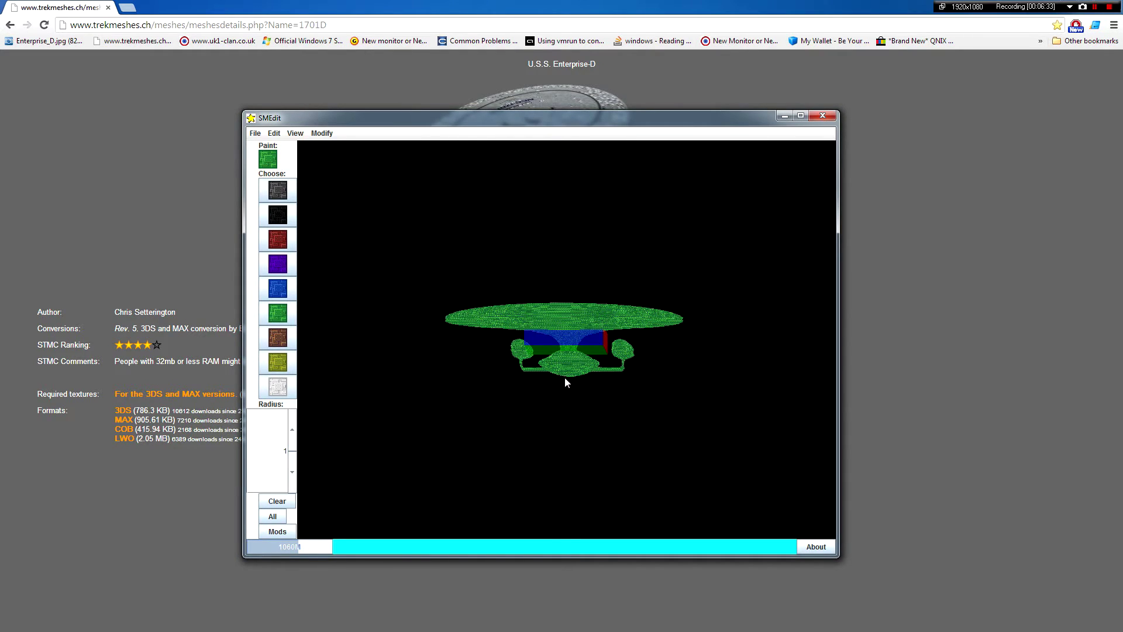
- Clear the outdated selection, select the whole enlarged ship again and apply Smooth to its blocks
click(274, 133)
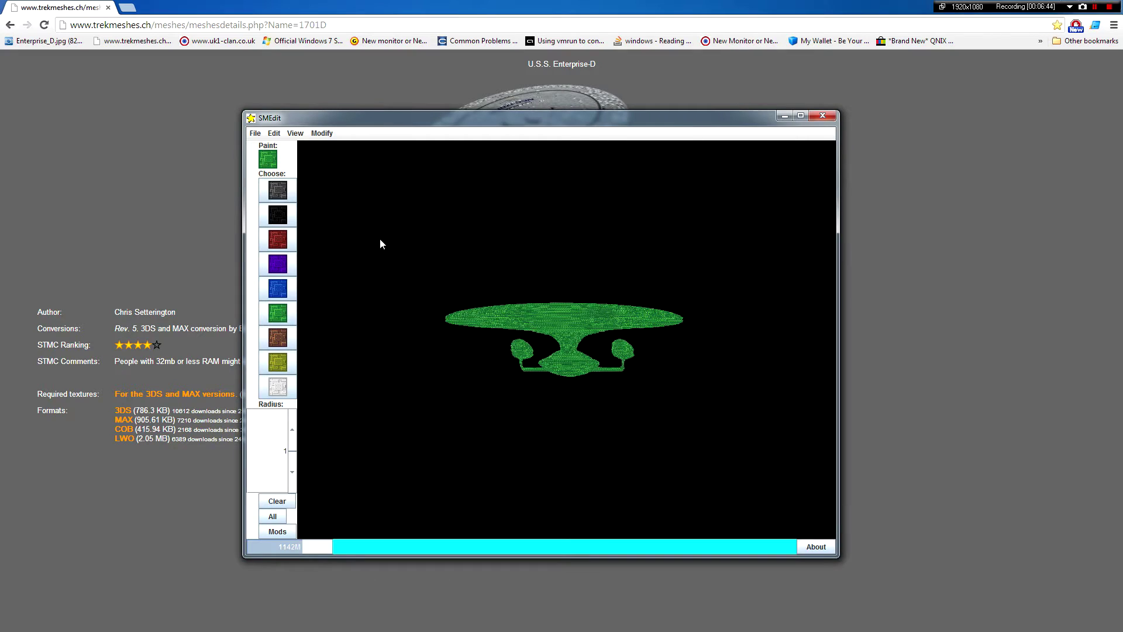
click(274, 133)
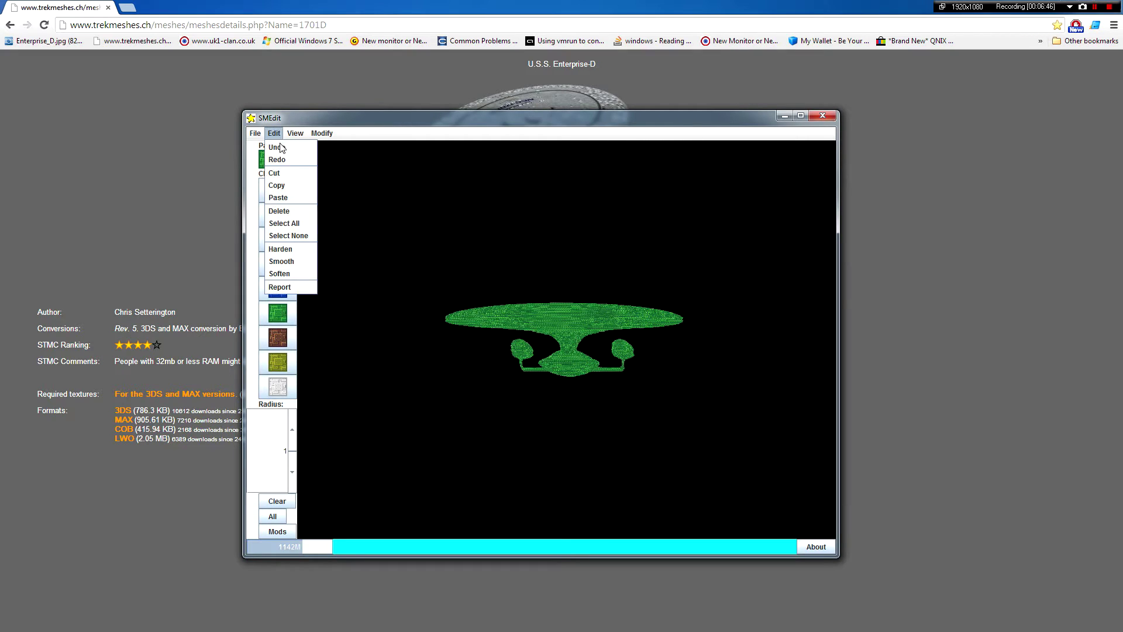
click(293, 227)
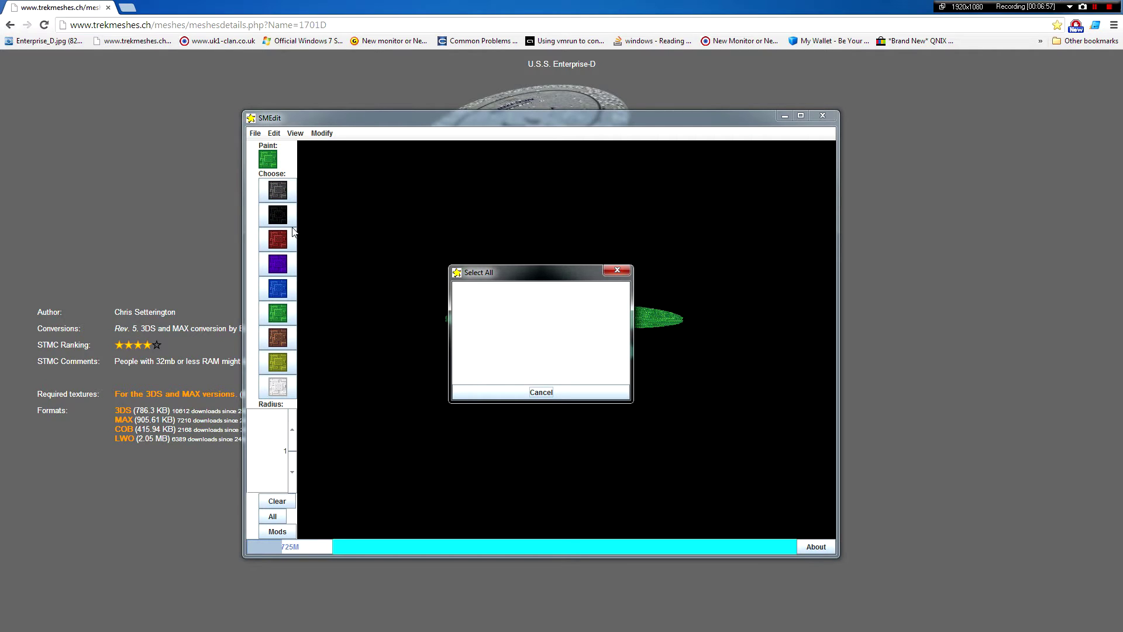
click(273, 133)
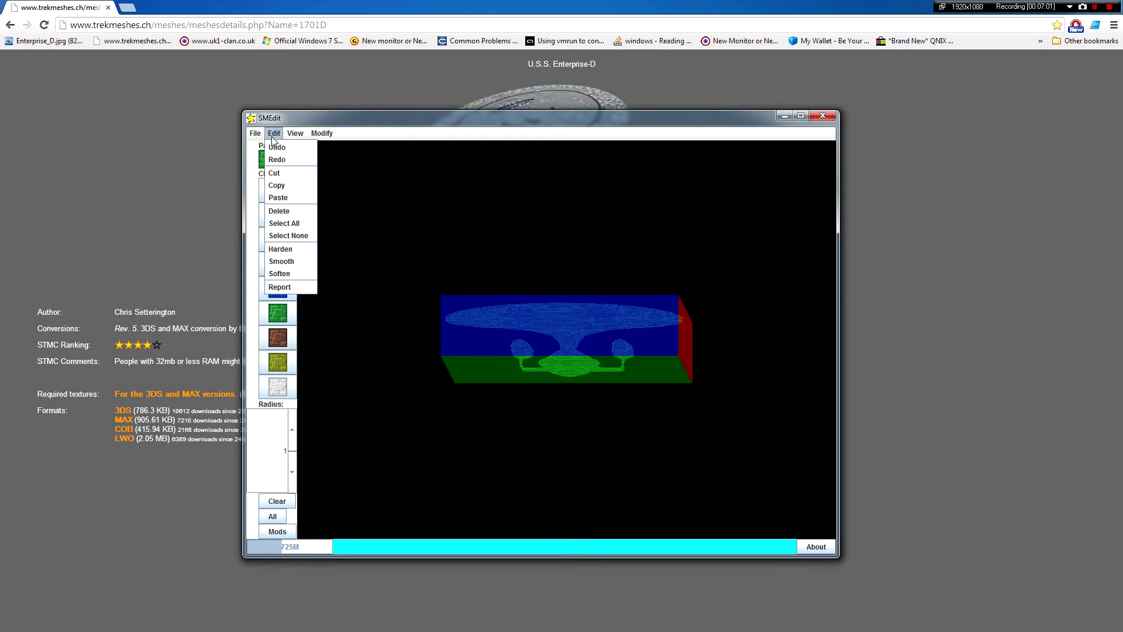
click(278, 267)
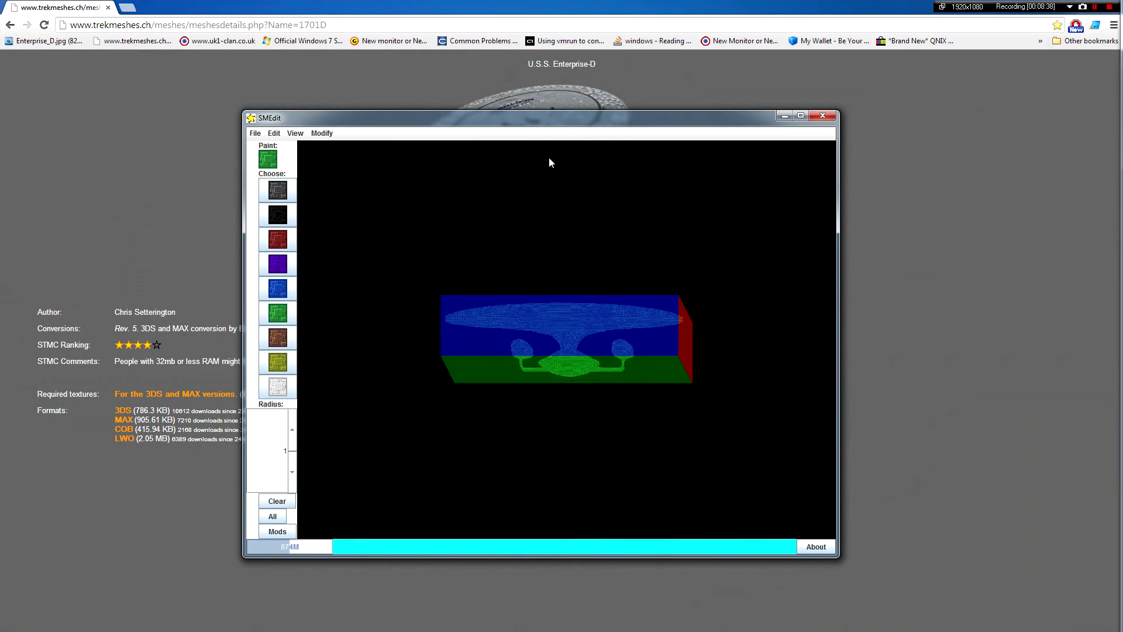
- Save the smoothed ship as a new blueprint named Enterprise-d and close SMEdit
click(255, 133)
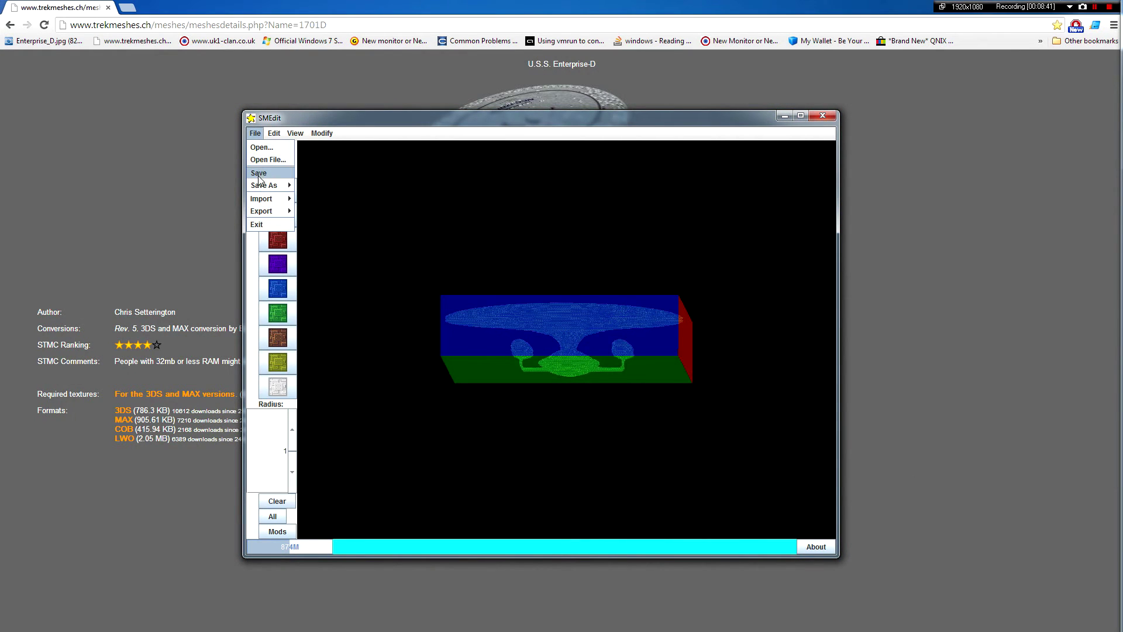
mouse_move(270, 186)
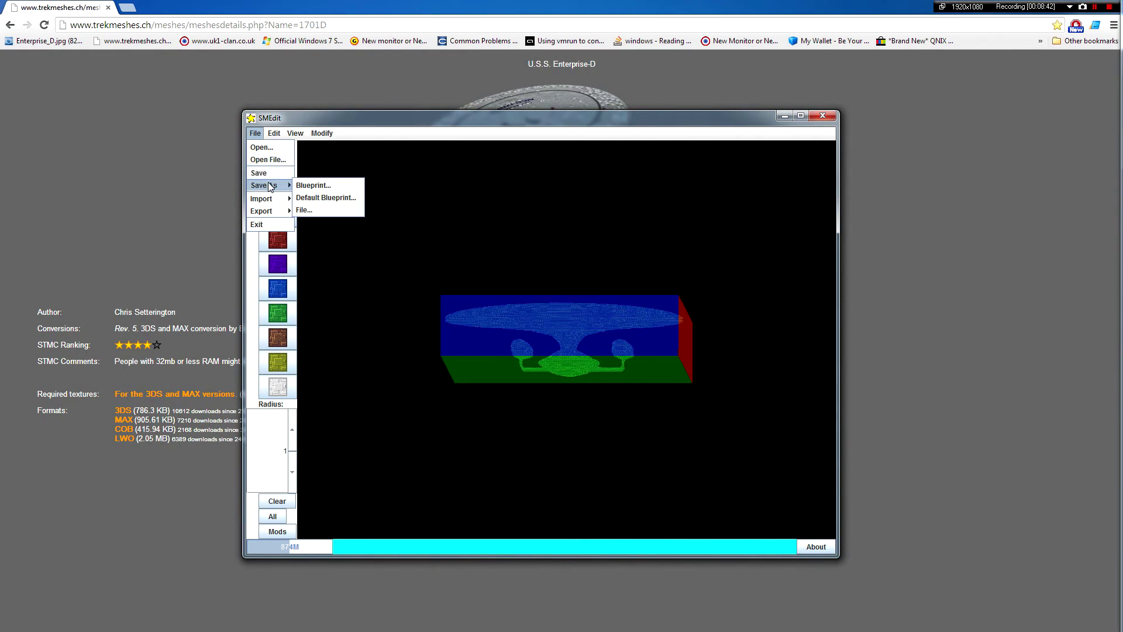
click(307, 186)
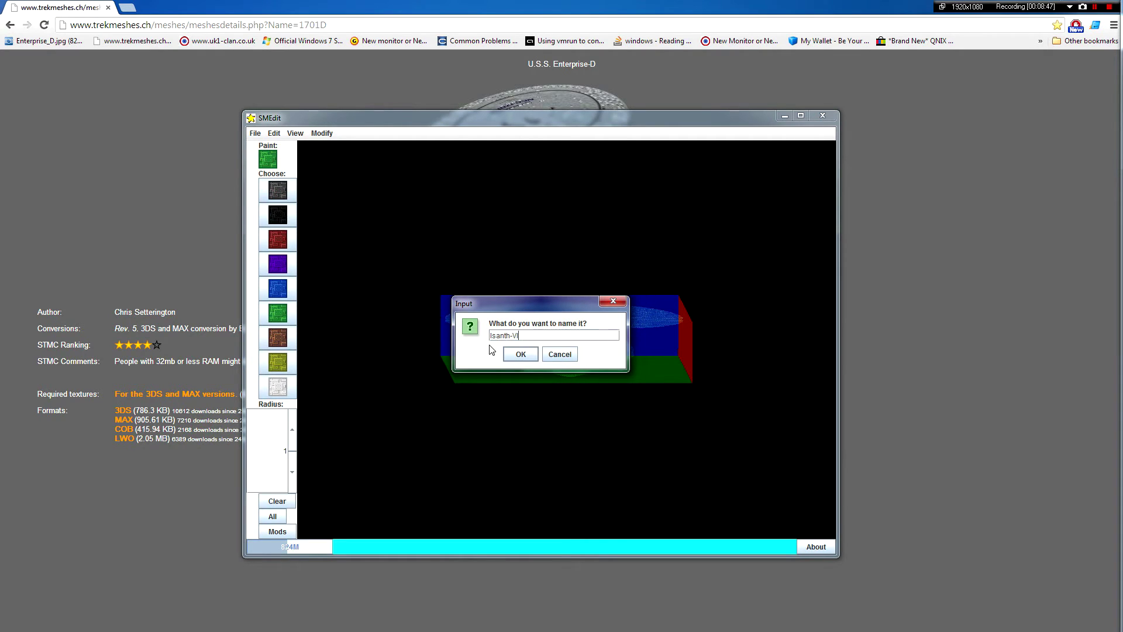
text(Enterprise-d)
key(Return)
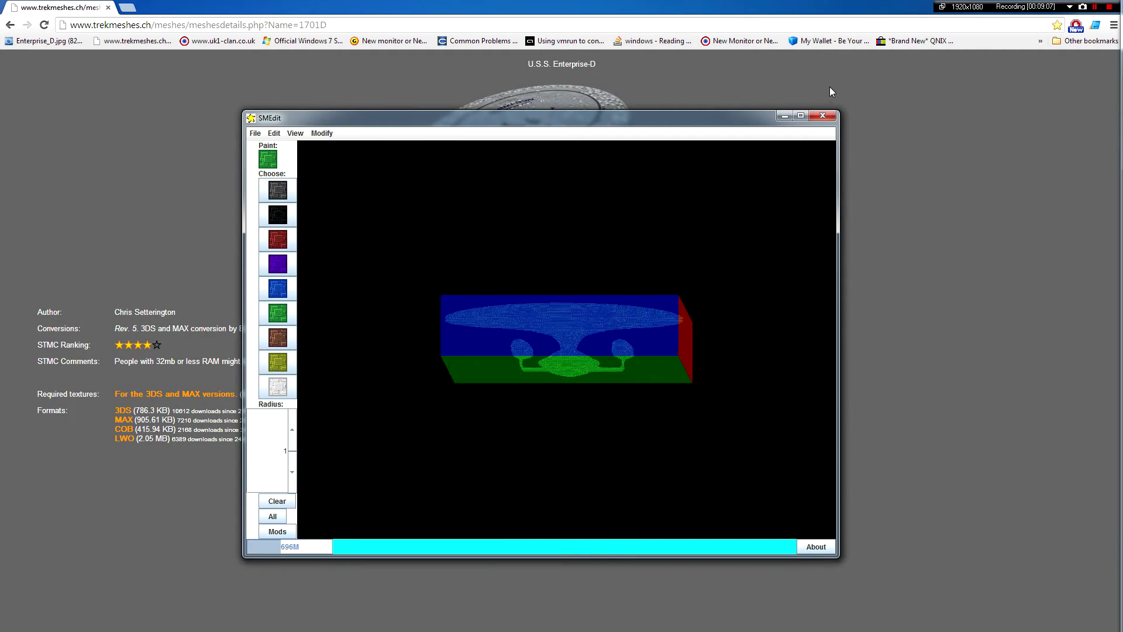
click(822, 115)
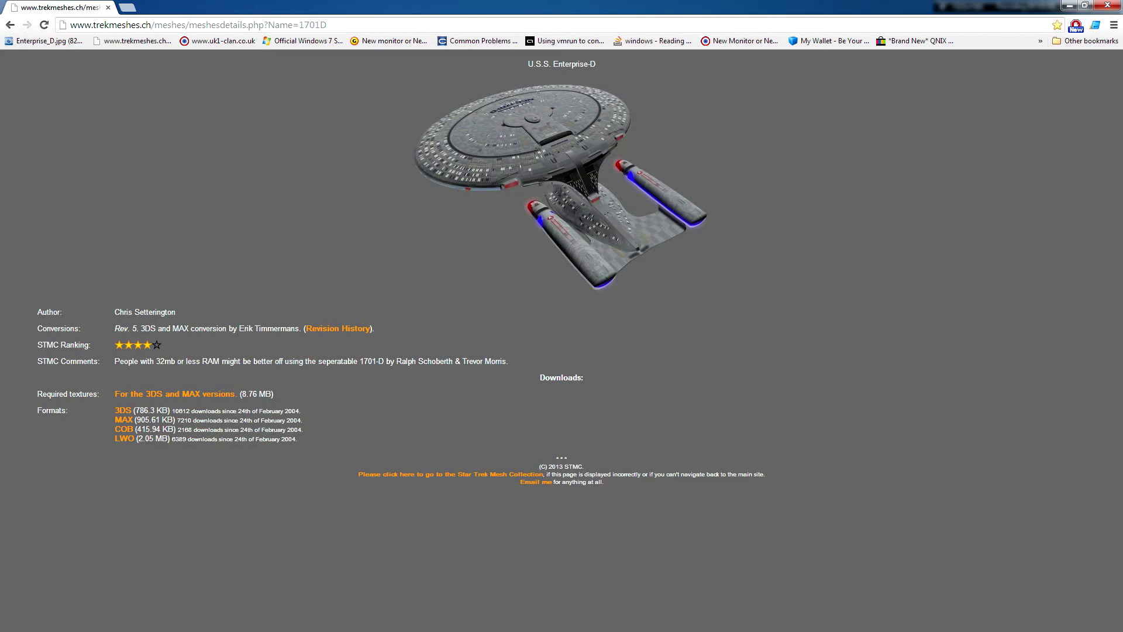
- Switch to StarMade and inspect the scaled ship's hull around the core, briefly entering flight mode and returning to build mode
drag(1122, 176, 282, 1)
key(s)
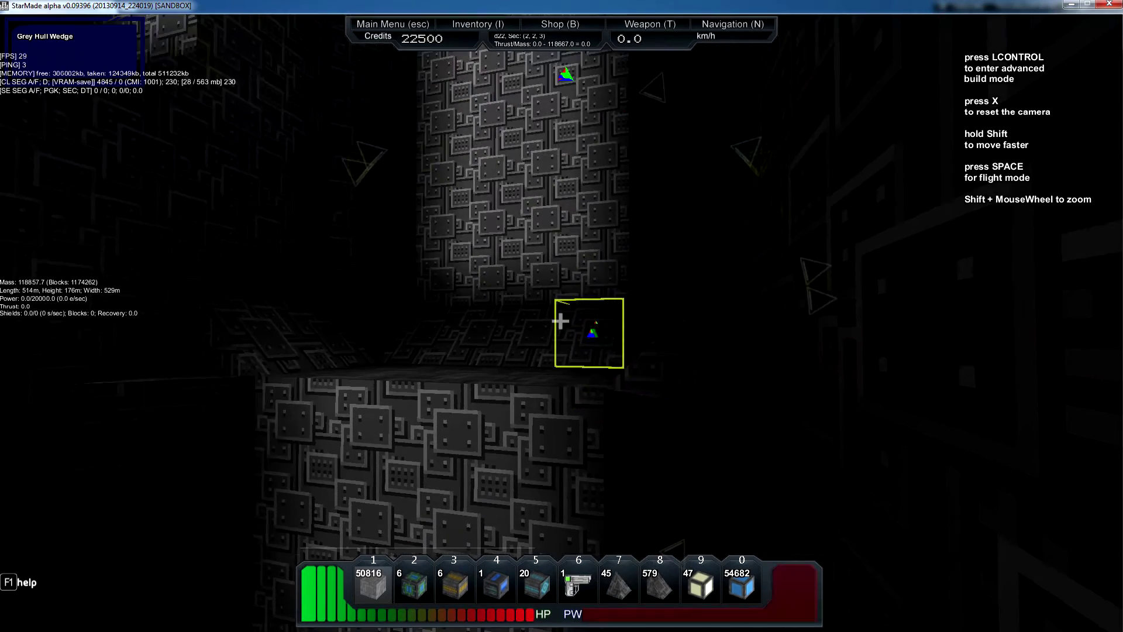
key(s)
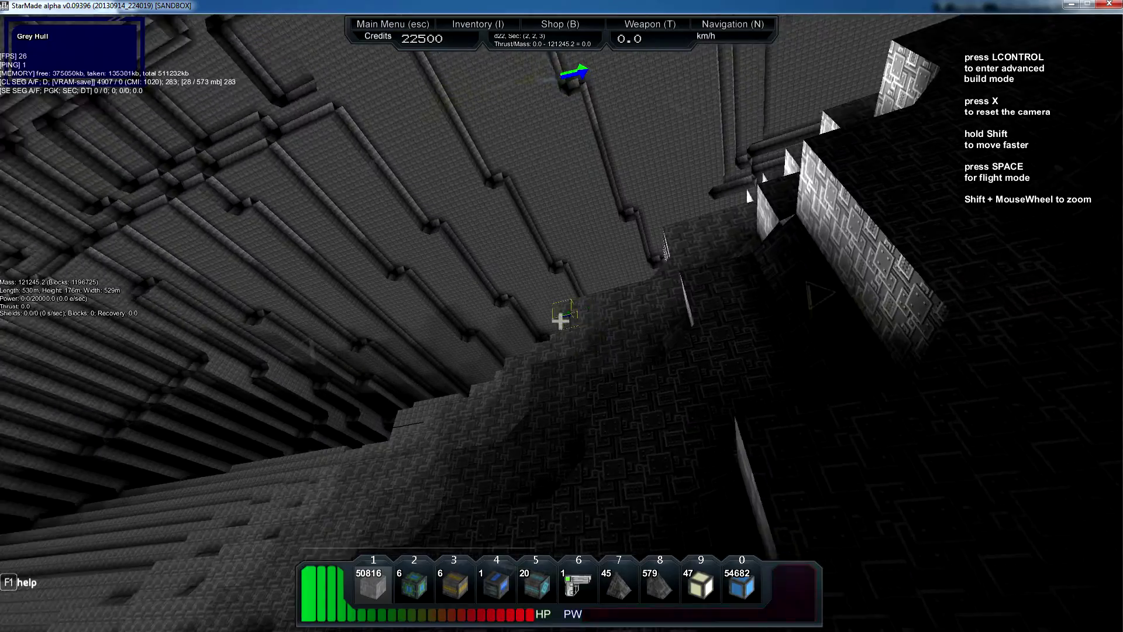
key(s)
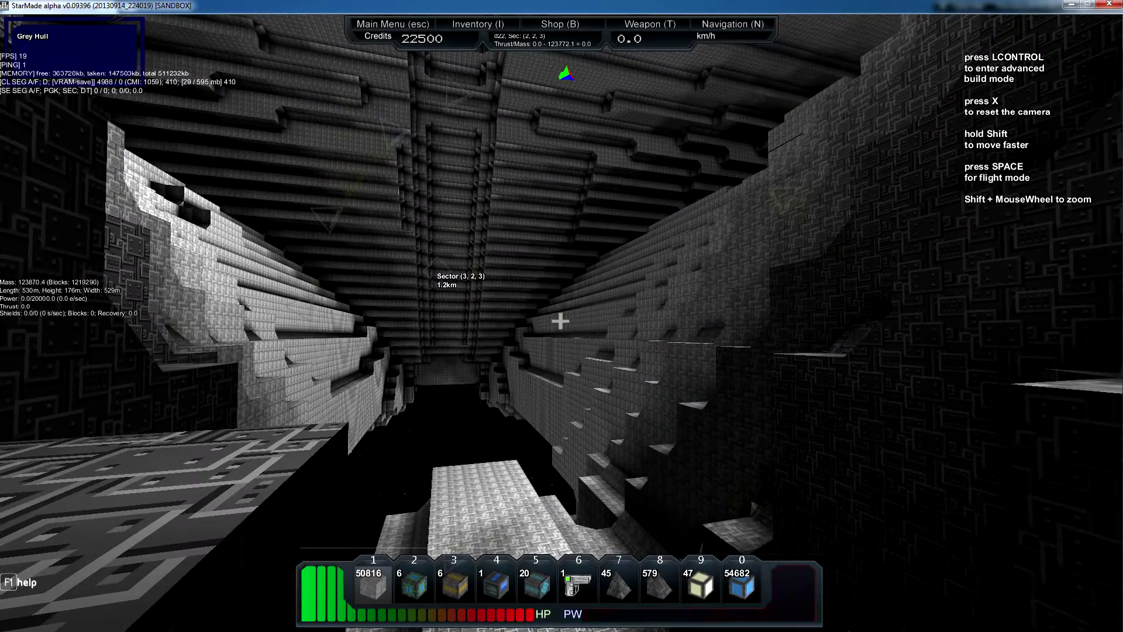
key(w)
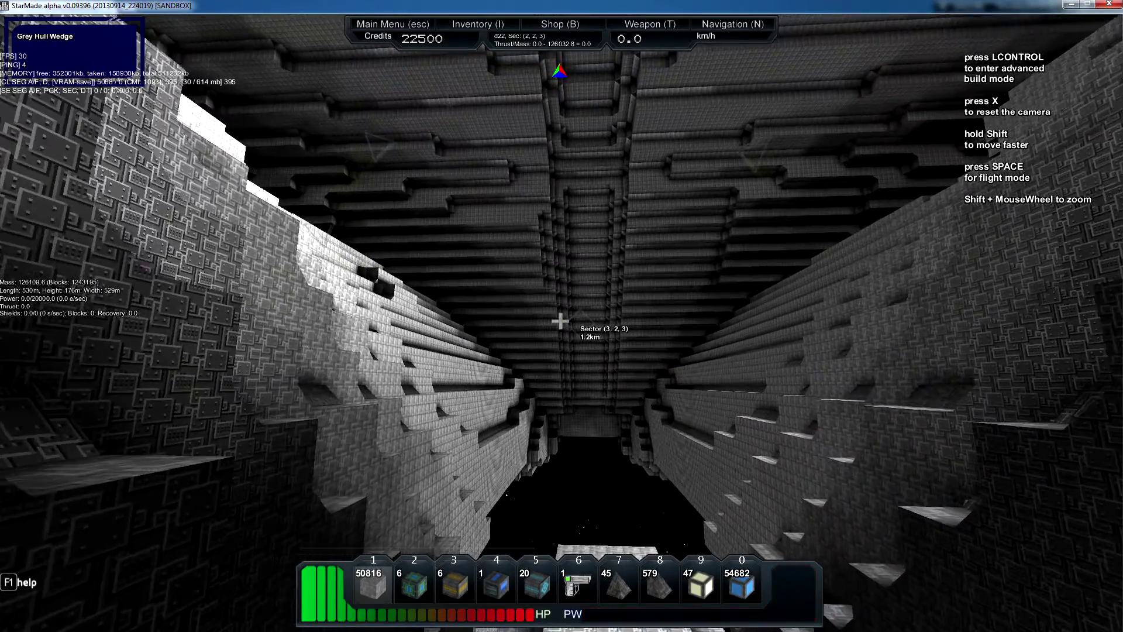
key(space)
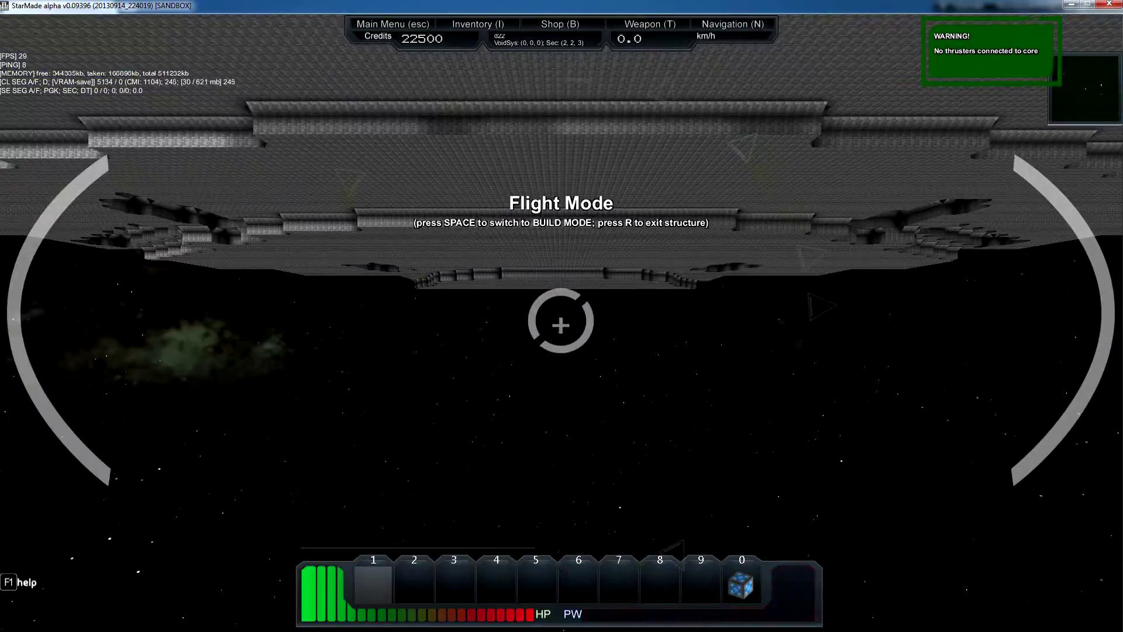
key(space)
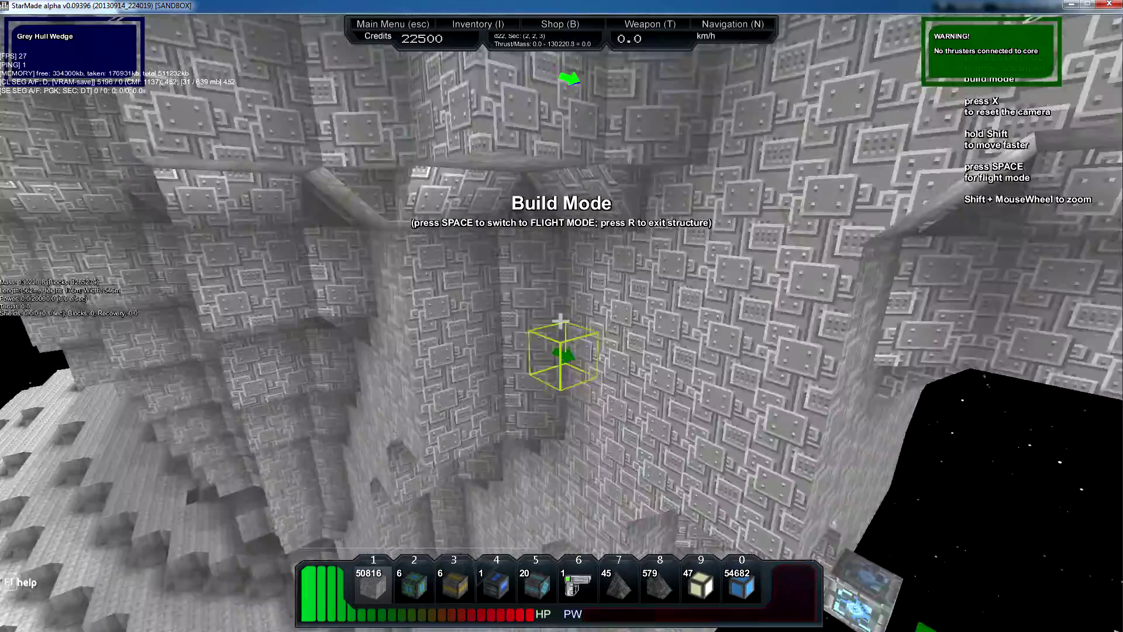
- Back away from the neck beneath the saucer to examine the saucer underside, engineering hull and deflector dish
key(shift+s)
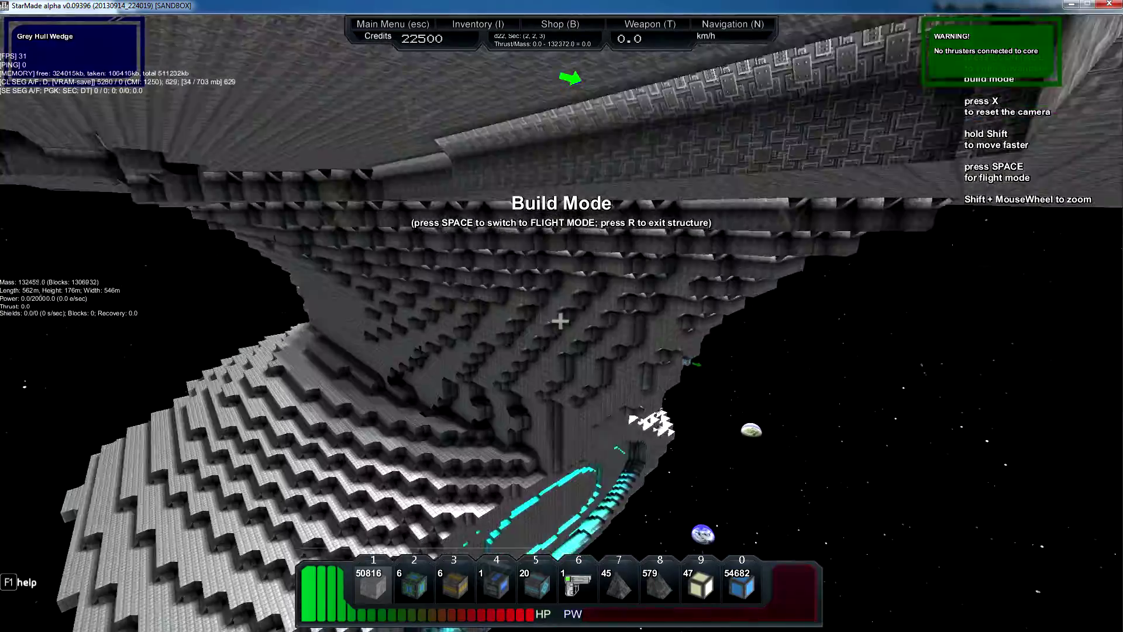
key(shift+w)
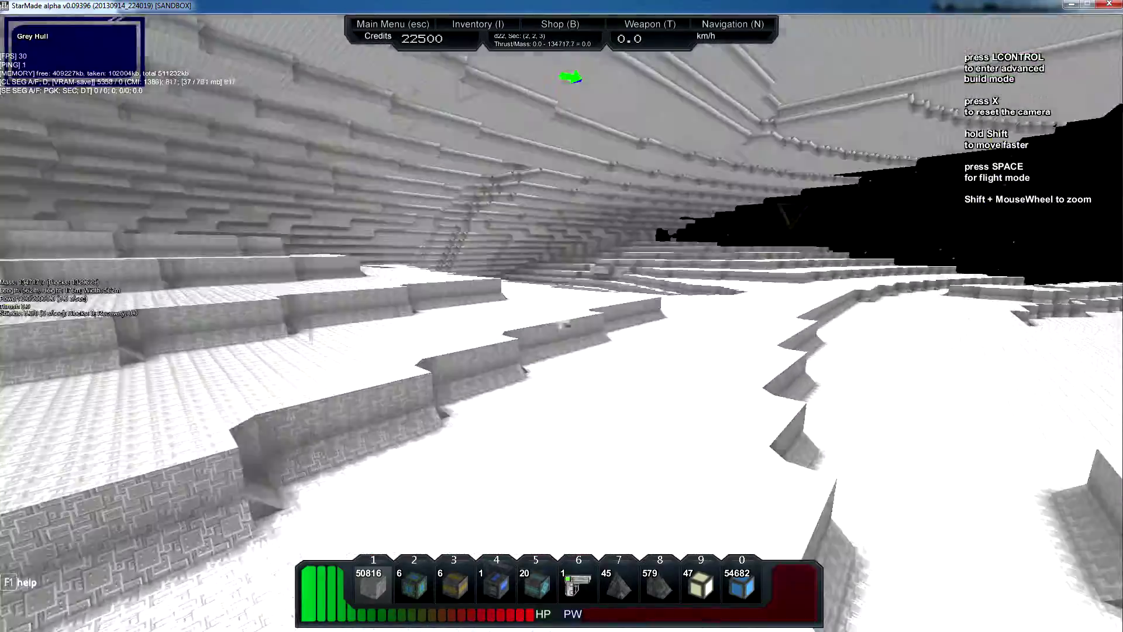
key(shift+w)
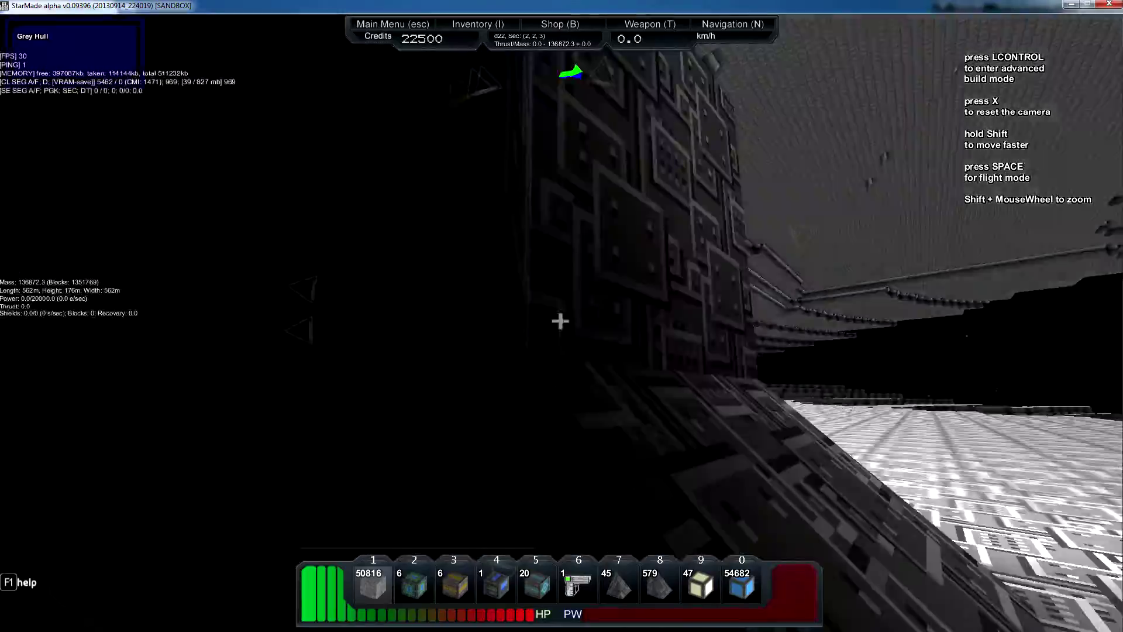
key(shift+s)
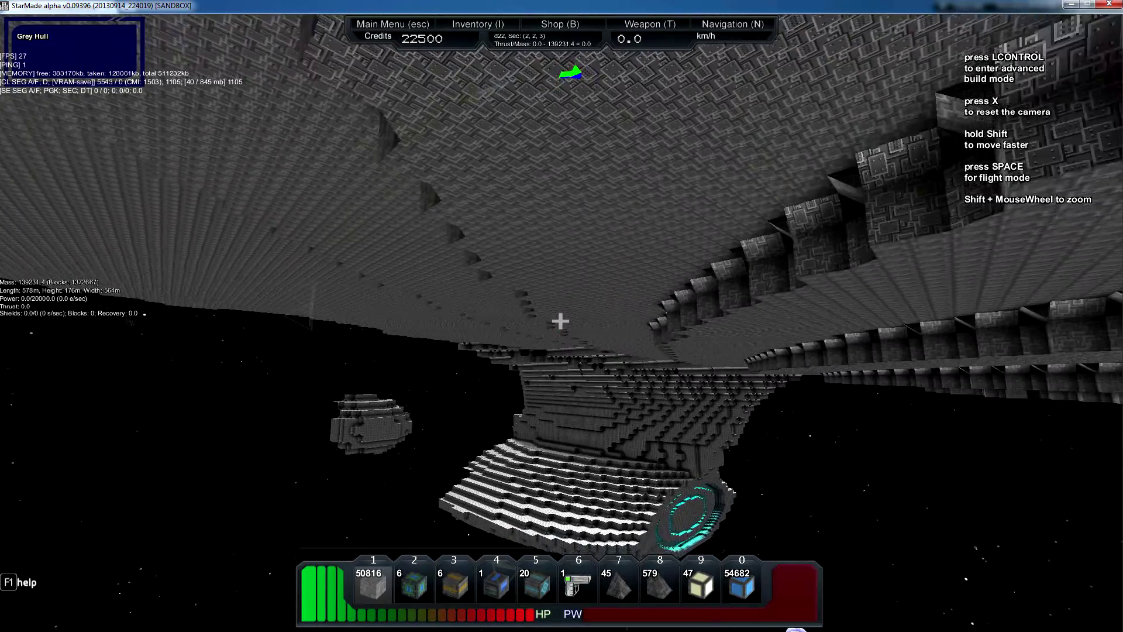
key(shift+s)
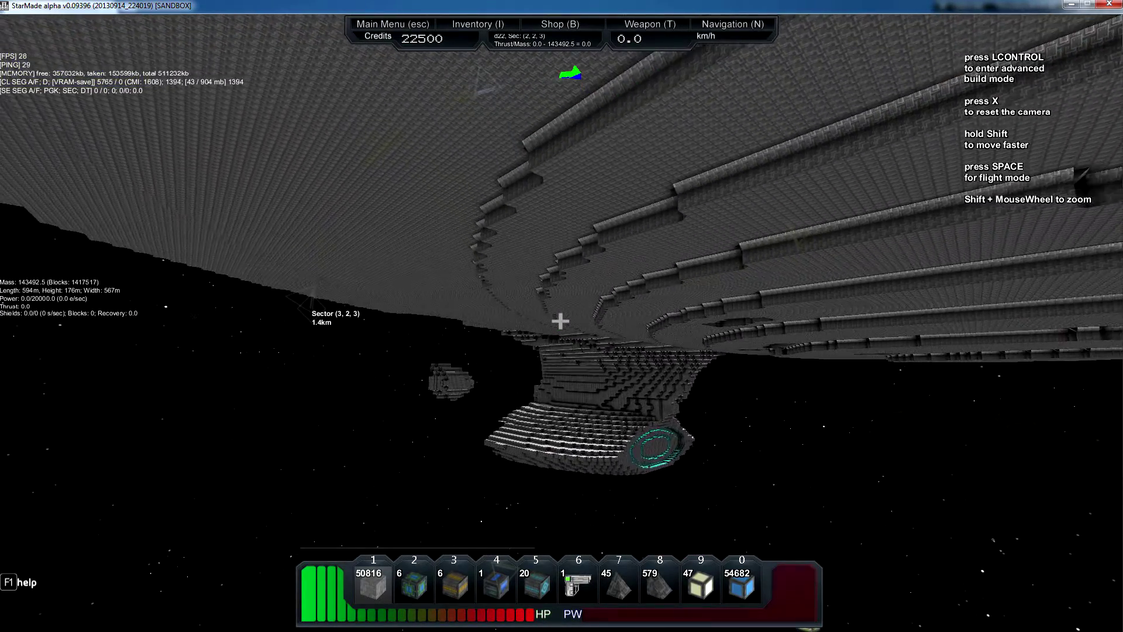
key(shift+s)
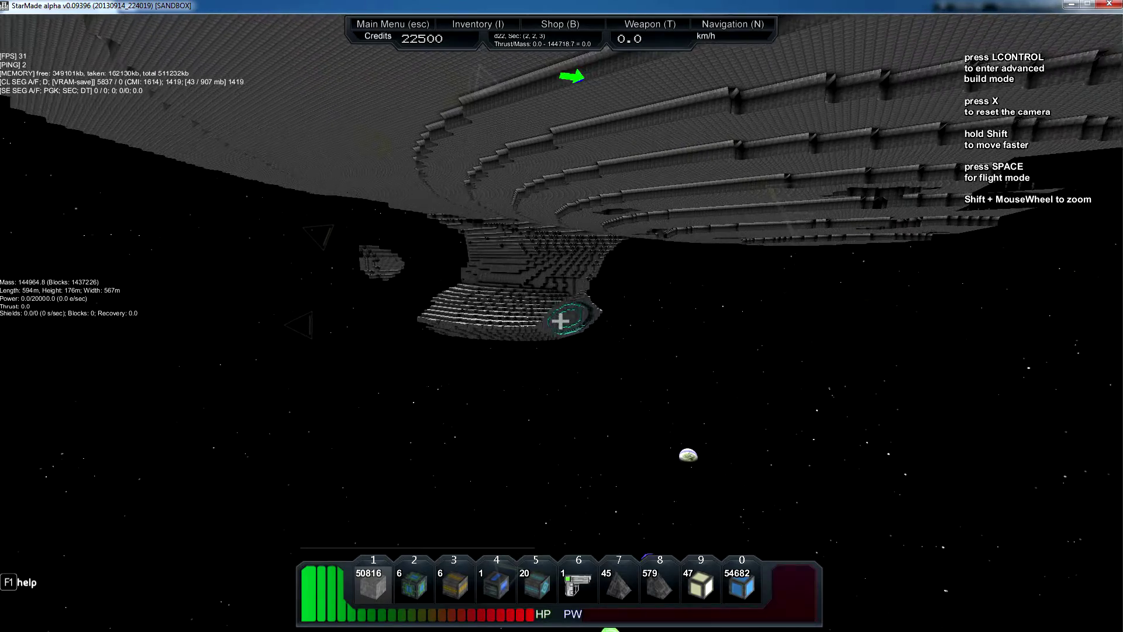
key(shift+s)
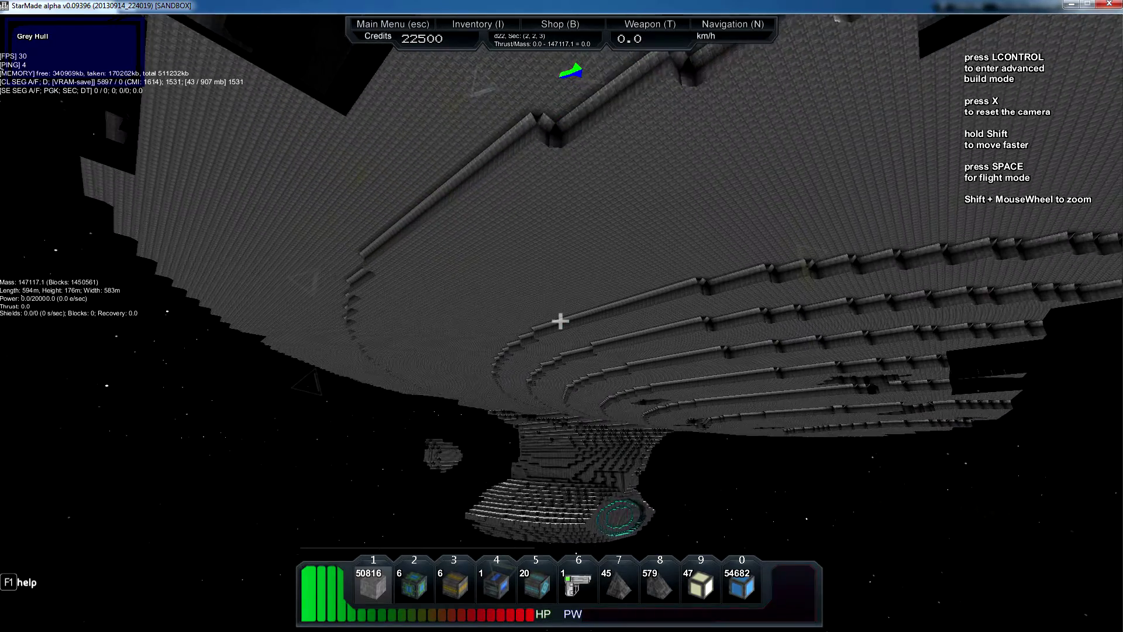
key(s)
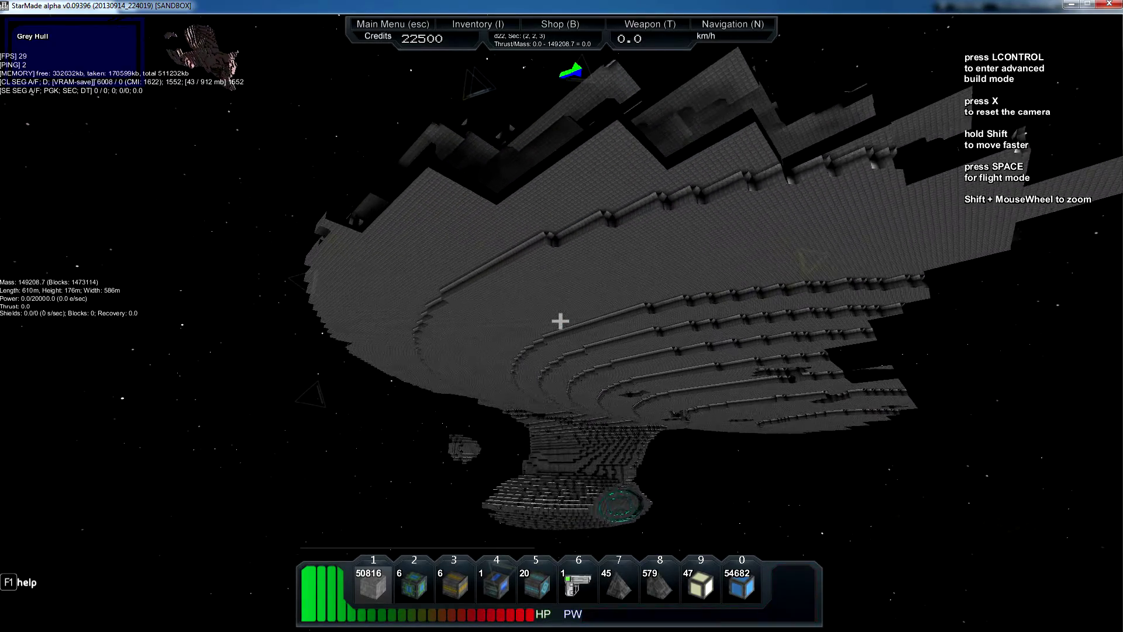
key(s)
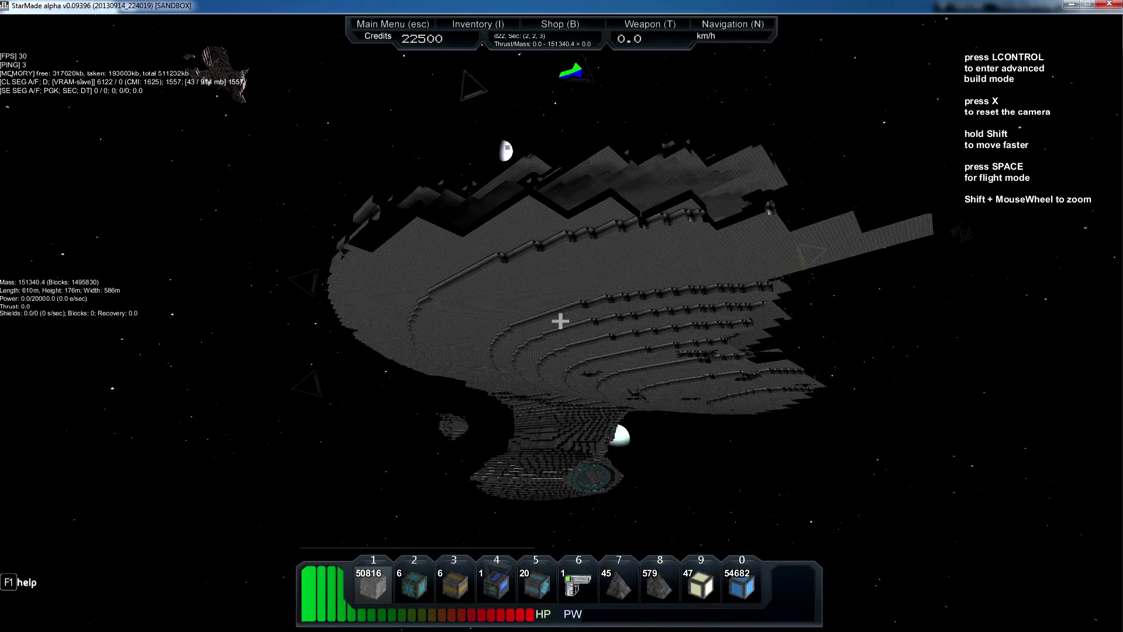
- Examine the whole Enterprise-D from below the front, including the saucer's stepped rings and one nacelle
key(w)
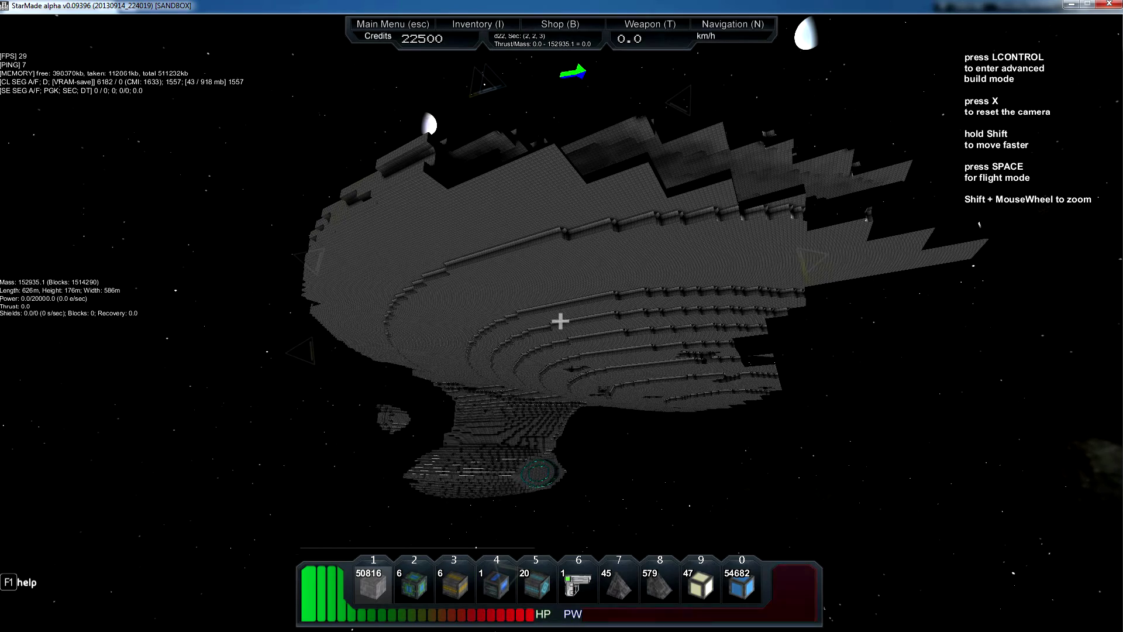
key(w)
key(q)
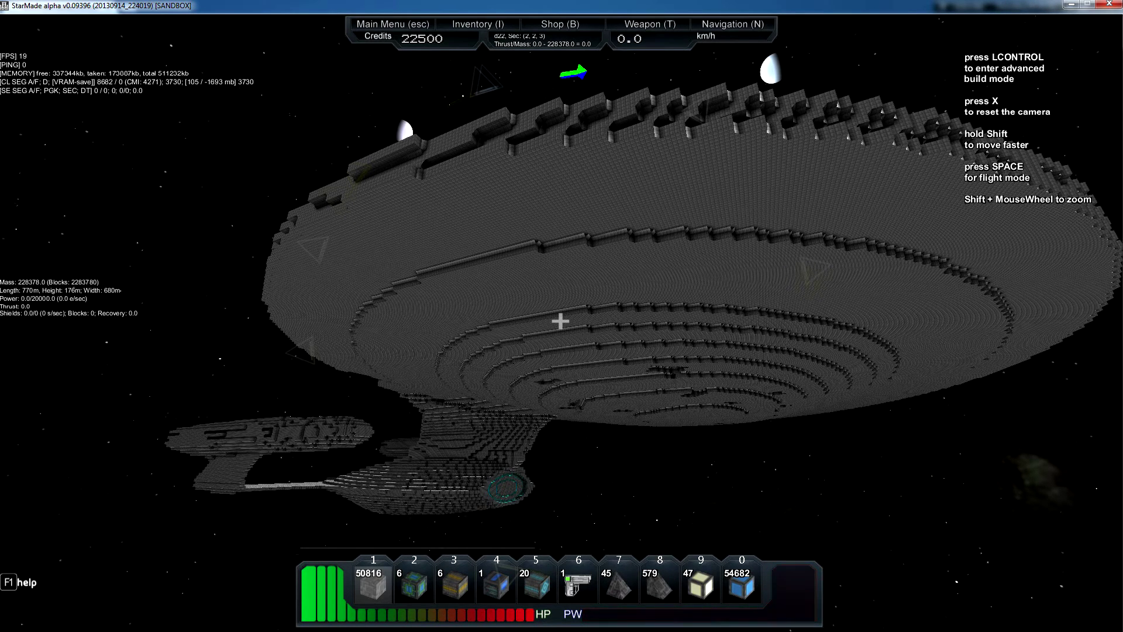
key(d)
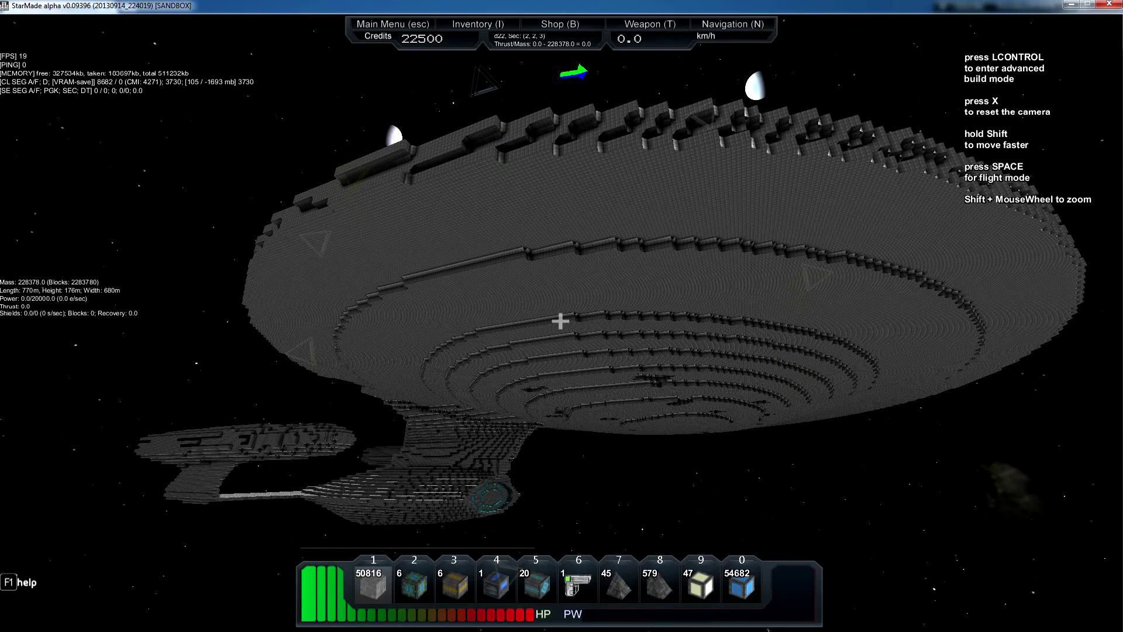
key(a)
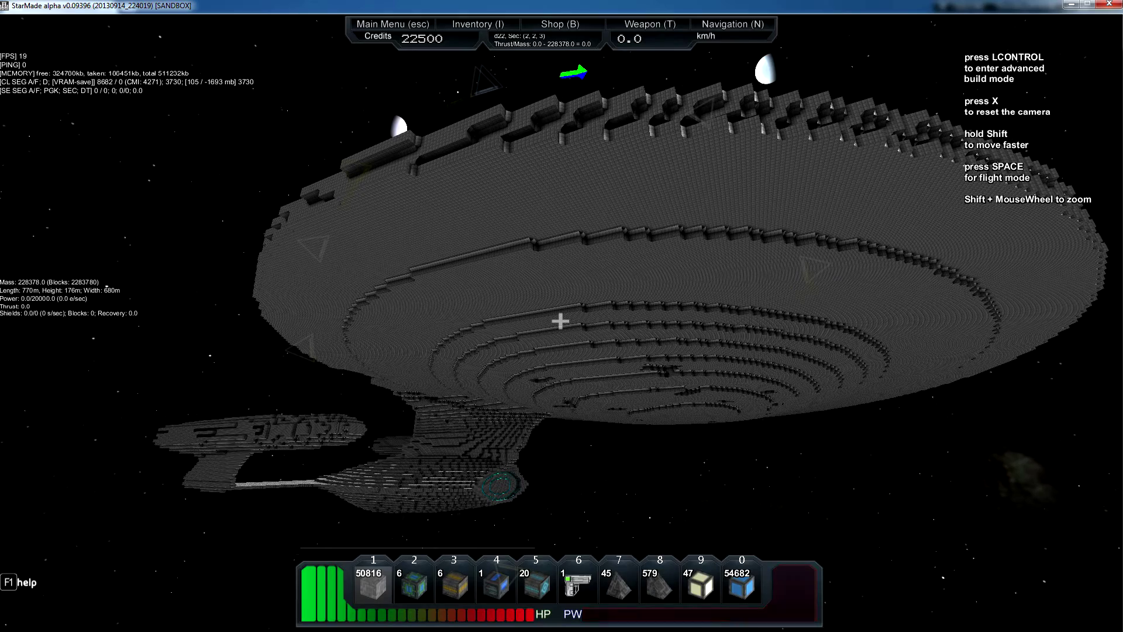
key(a)
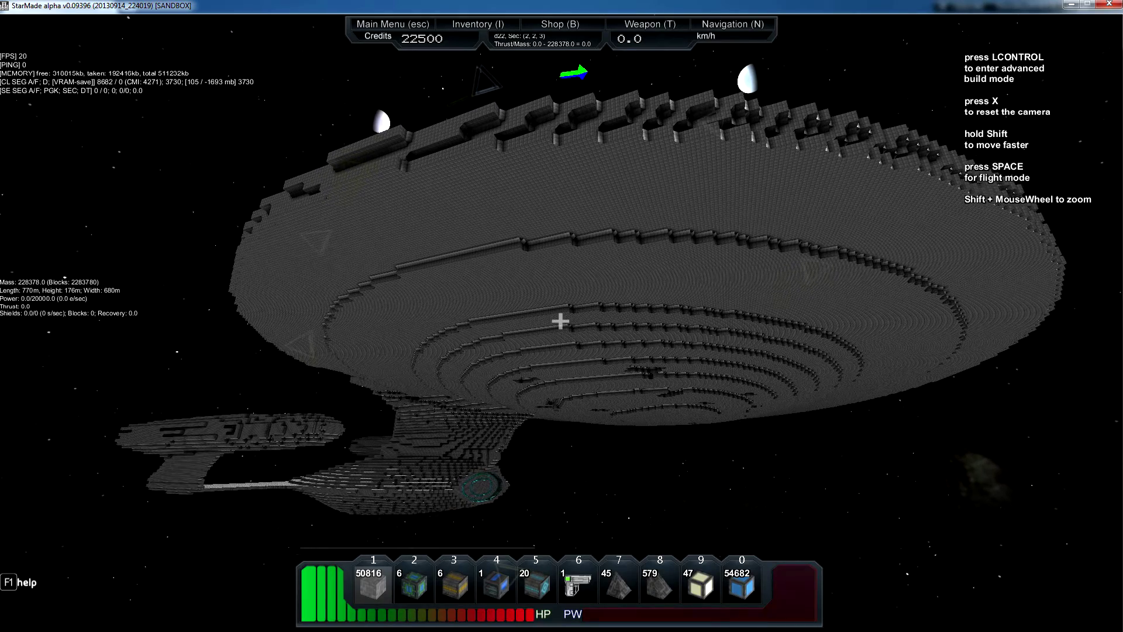
key(w)
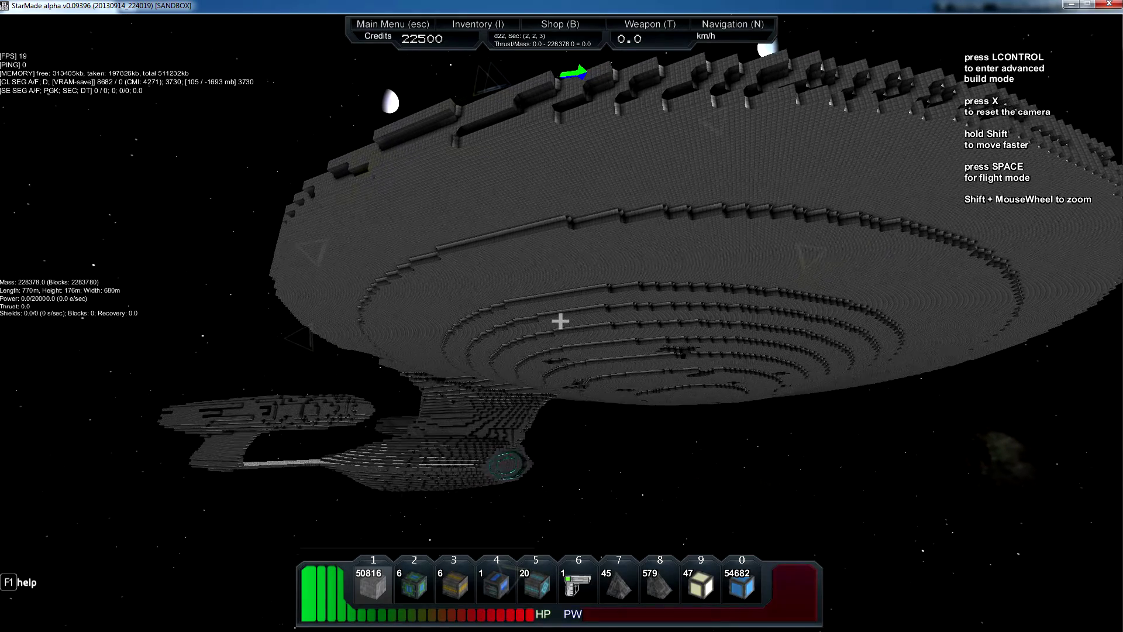
key(a)
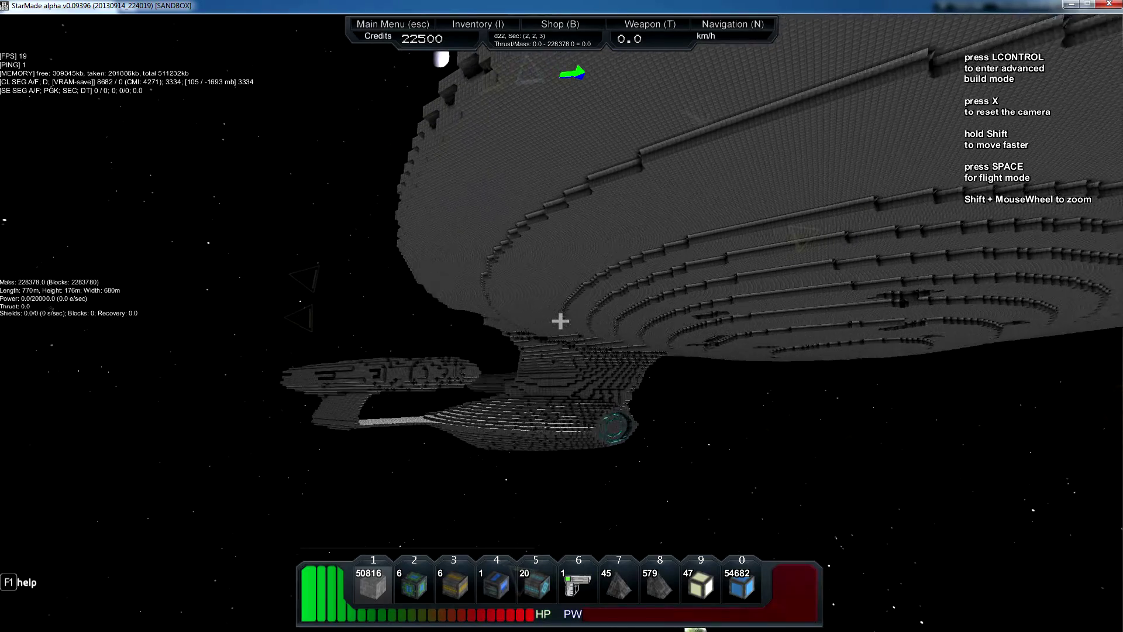
key(a)
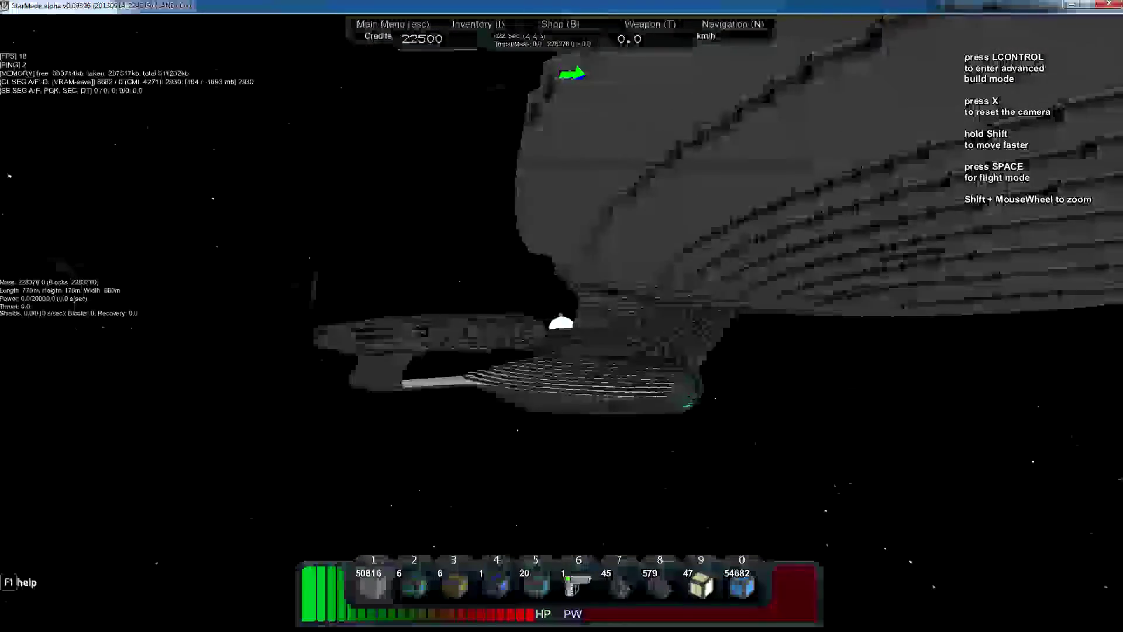
- Fly around the ship's side and over the near nacelle to inspect the nacelle, pylon and engineering hull
key(a)
click(563, 322)
key(a)
key(w)
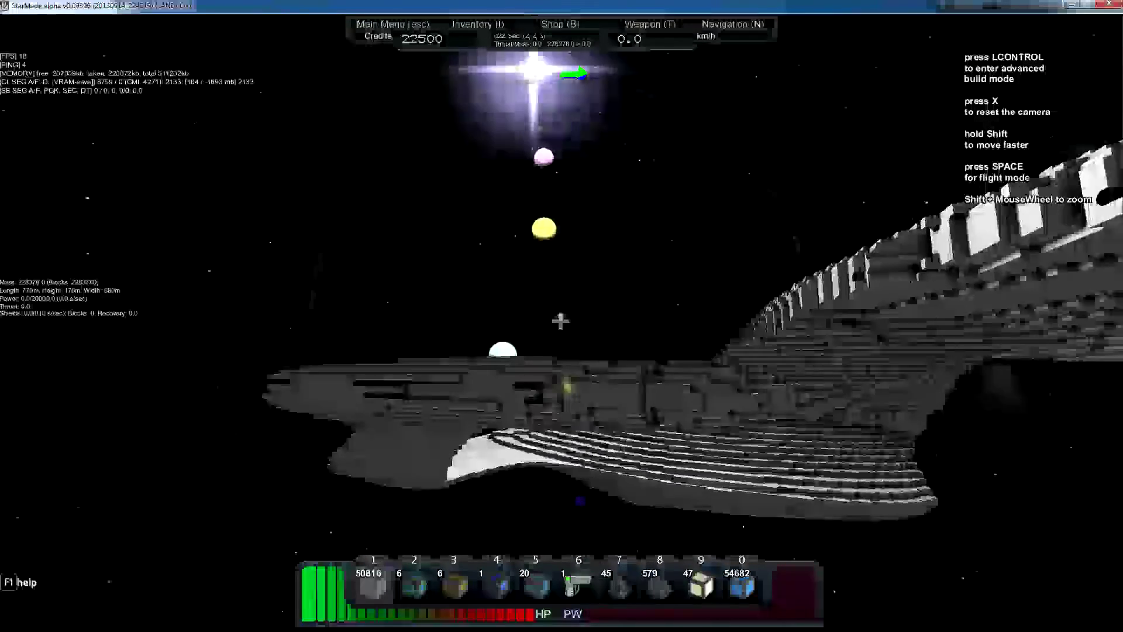
key(w)
key(a)
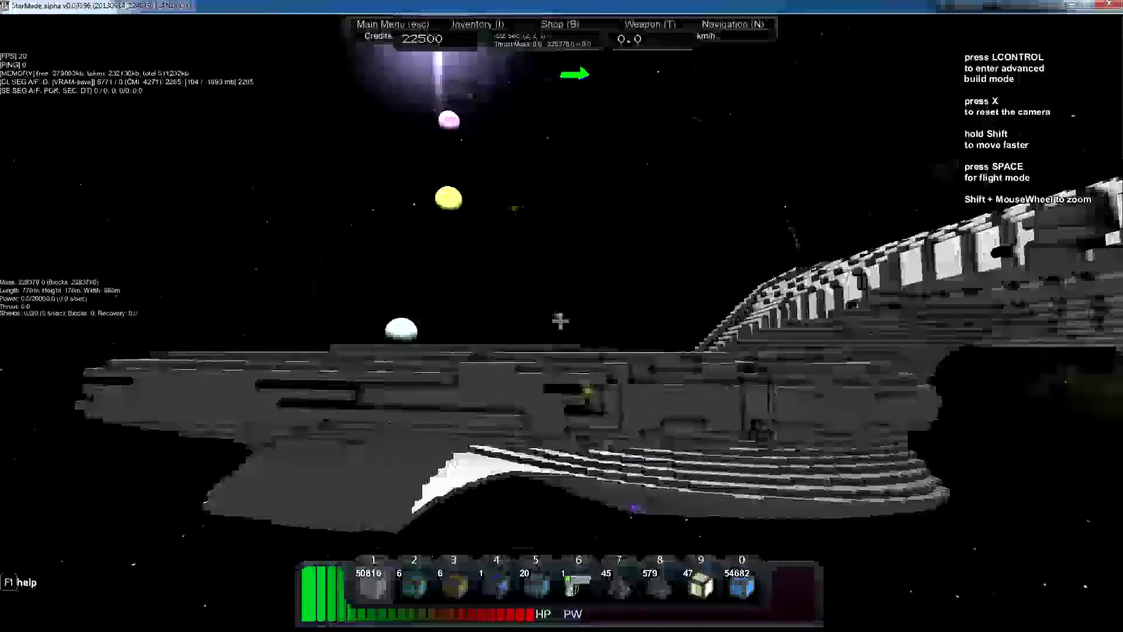
key(w)
key(a)
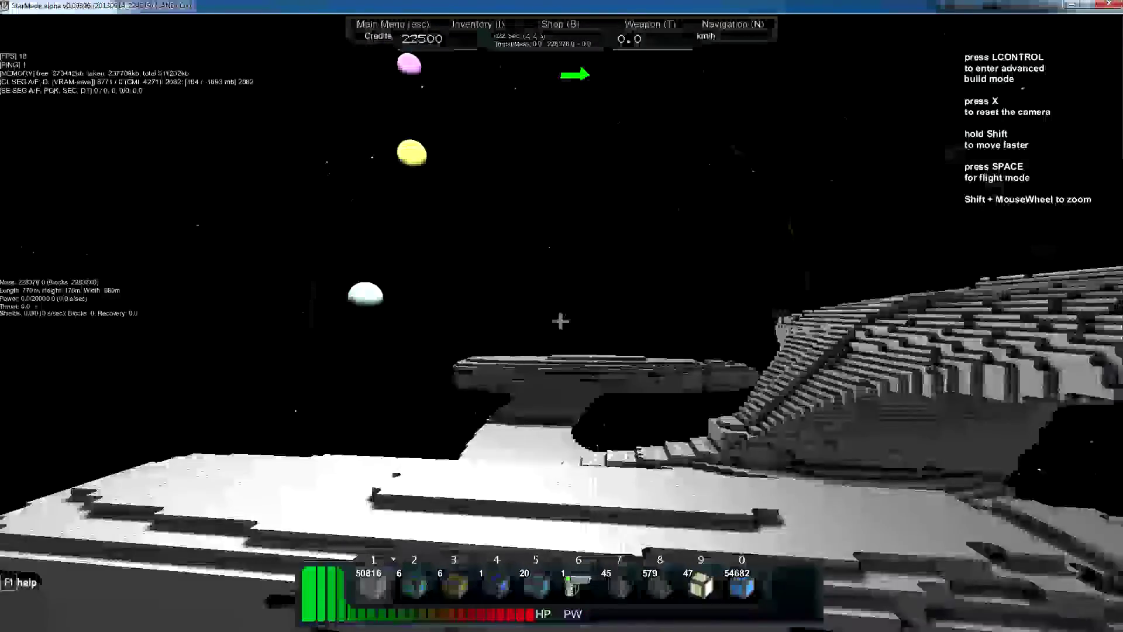
- View the Enterprise-D from behind and above, examining both nacelles, the engineering hull, the neck and the saucer
key(w)
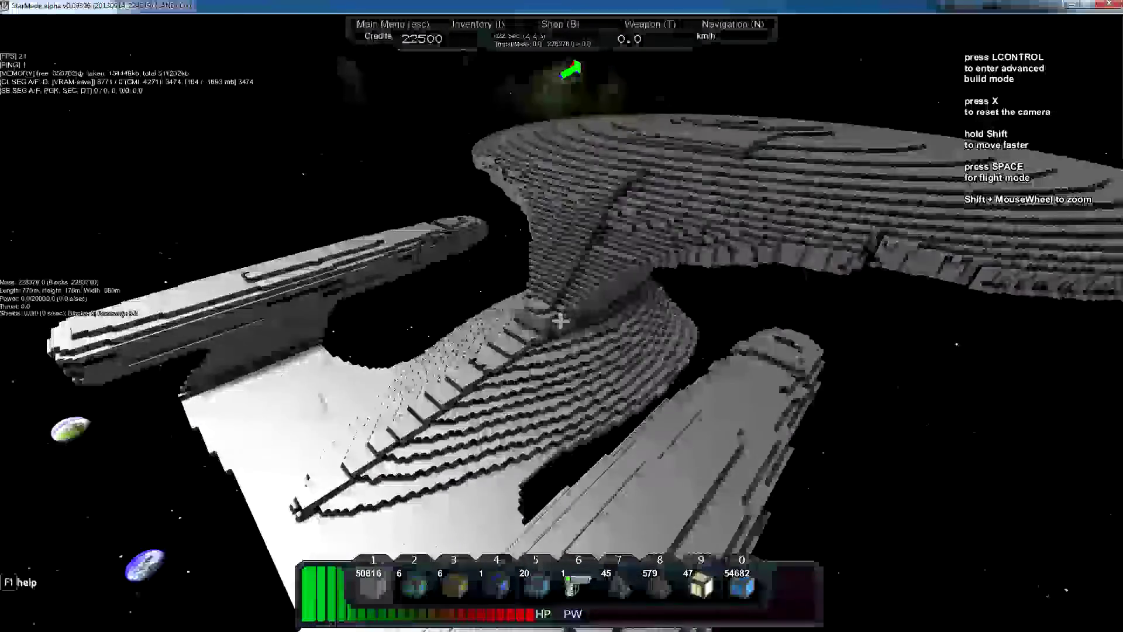
key(a)
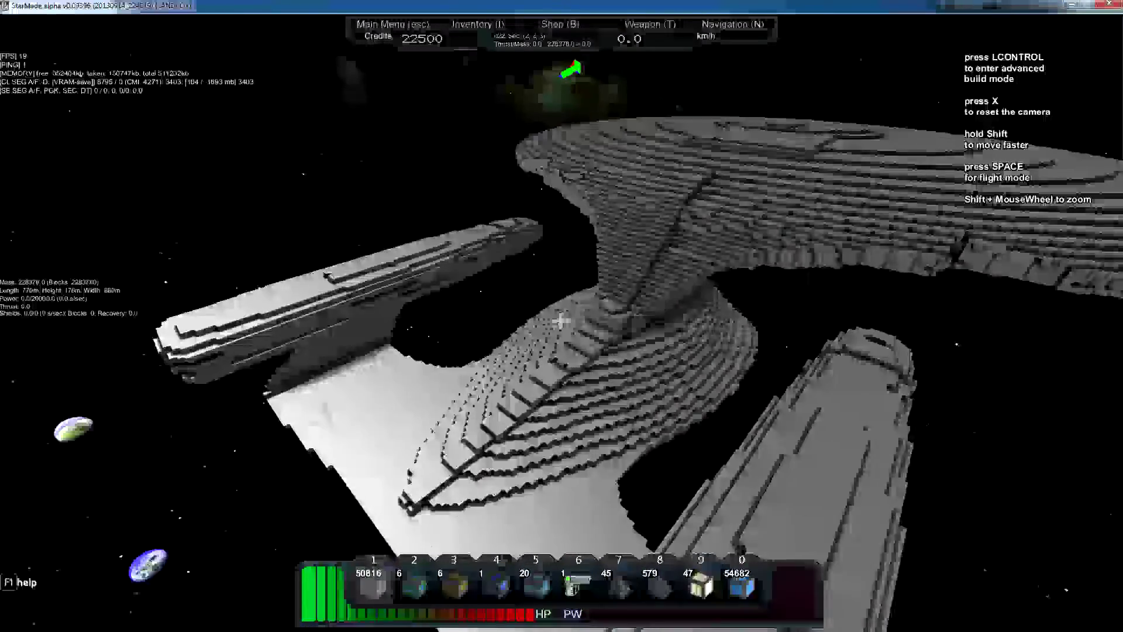
key(a)
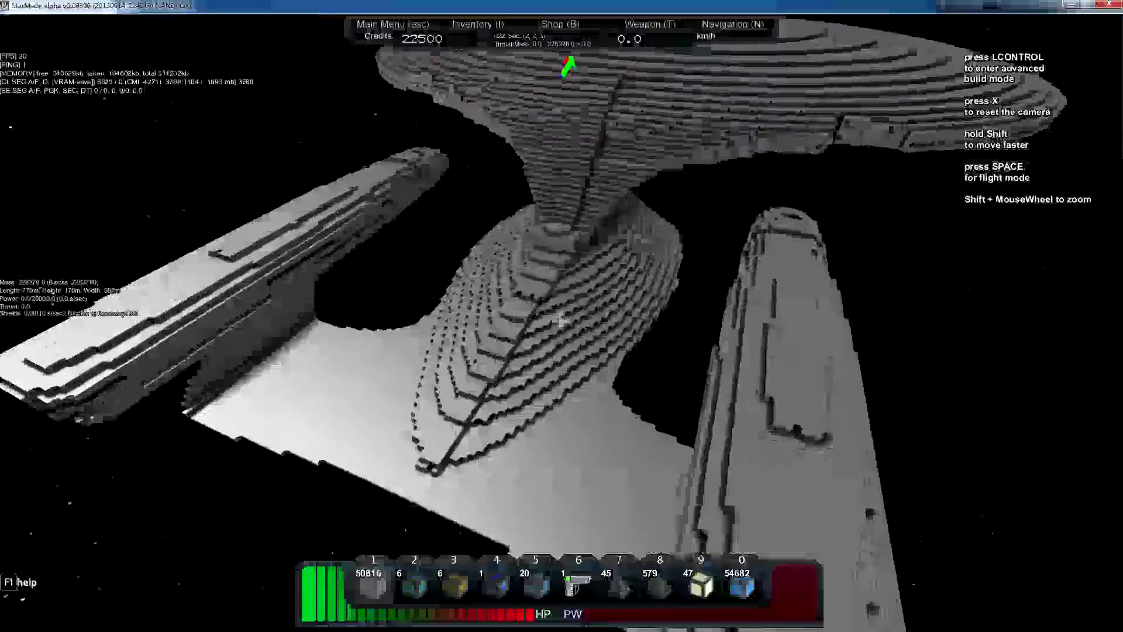
key(a)
key(w)
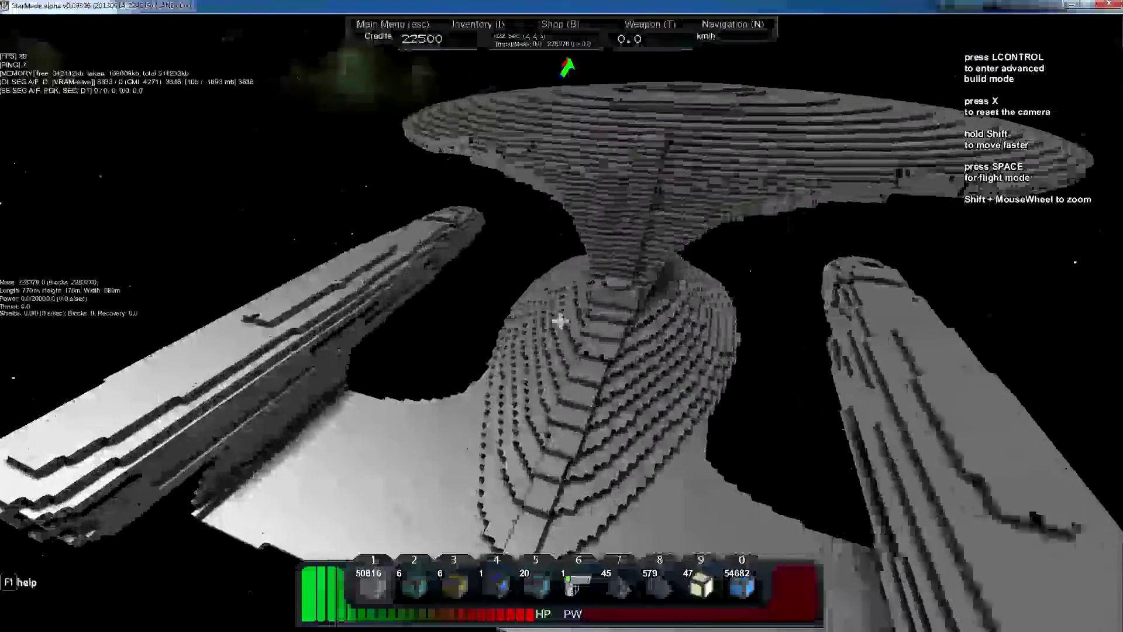
- Fly forward from behind the ship between one nacelle and the engineering hull, past the neck, to beneath the saucer
key(w)
key(a)
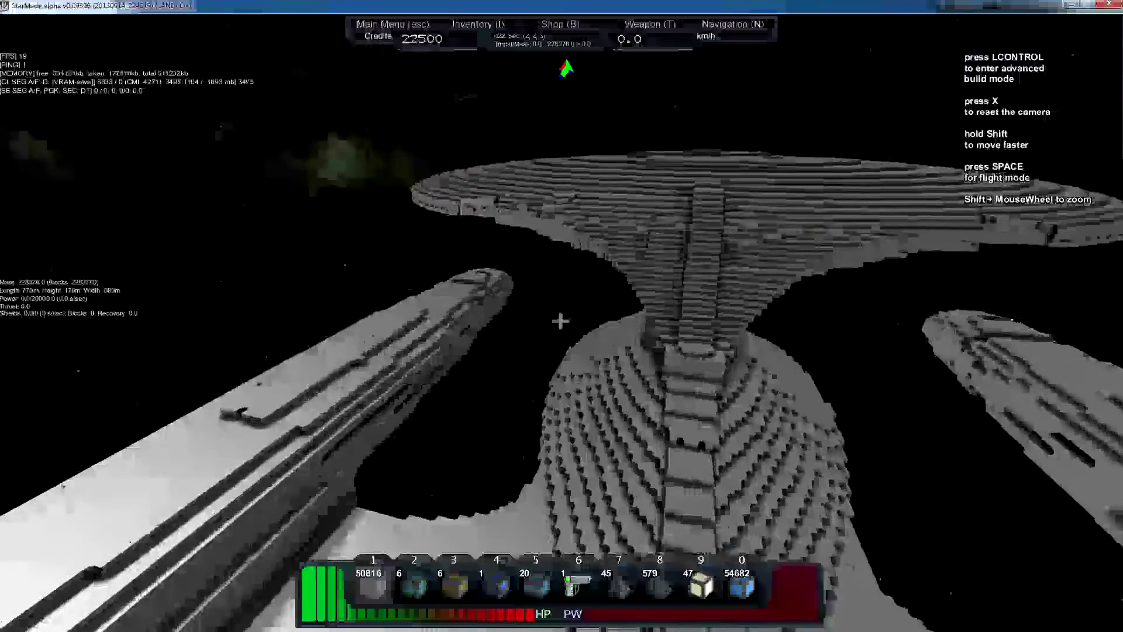
key(w)
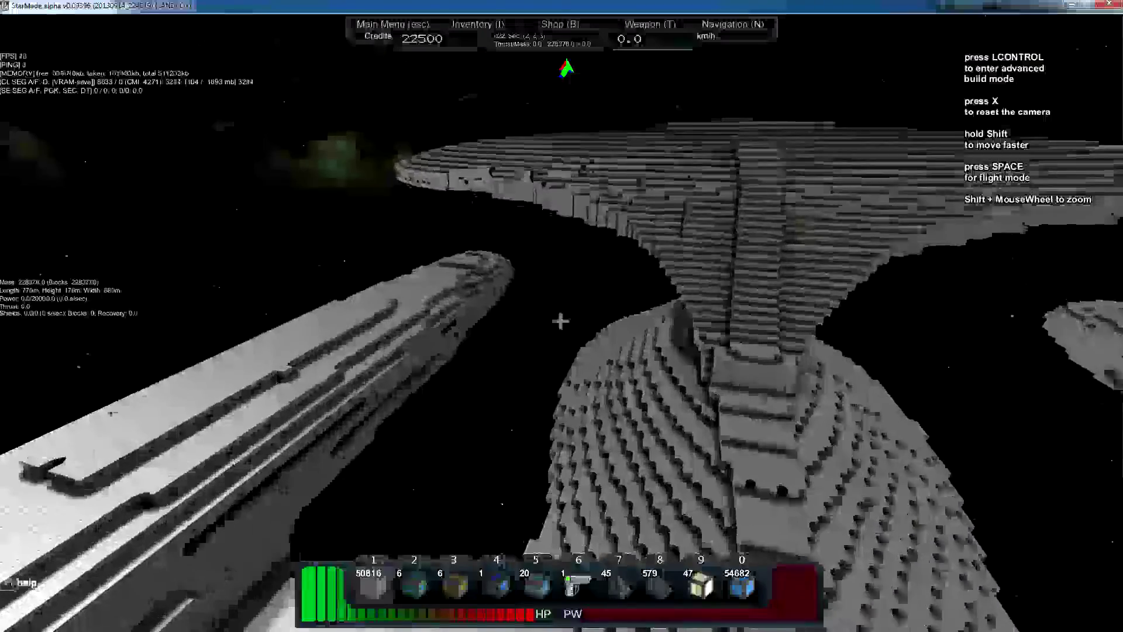
key(w)
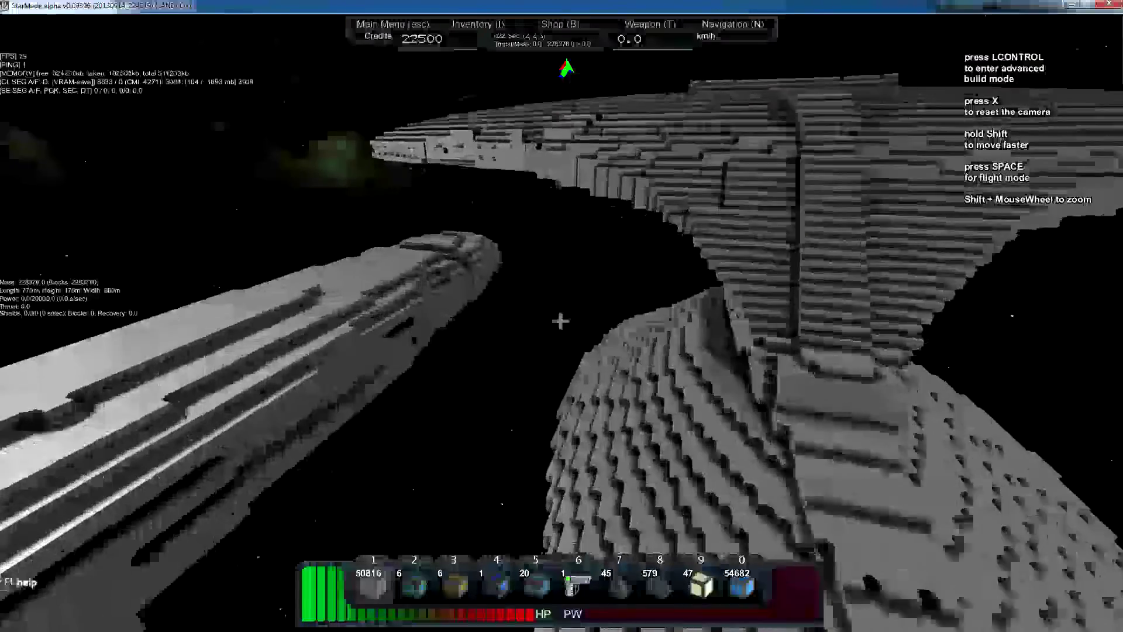
key(w)
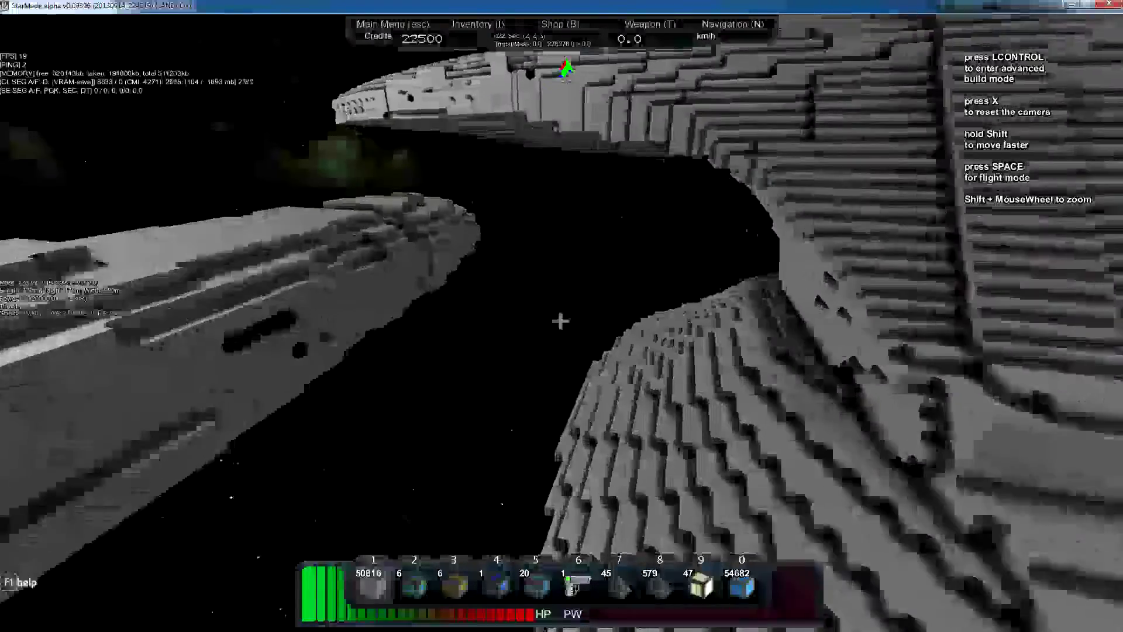
key(w)
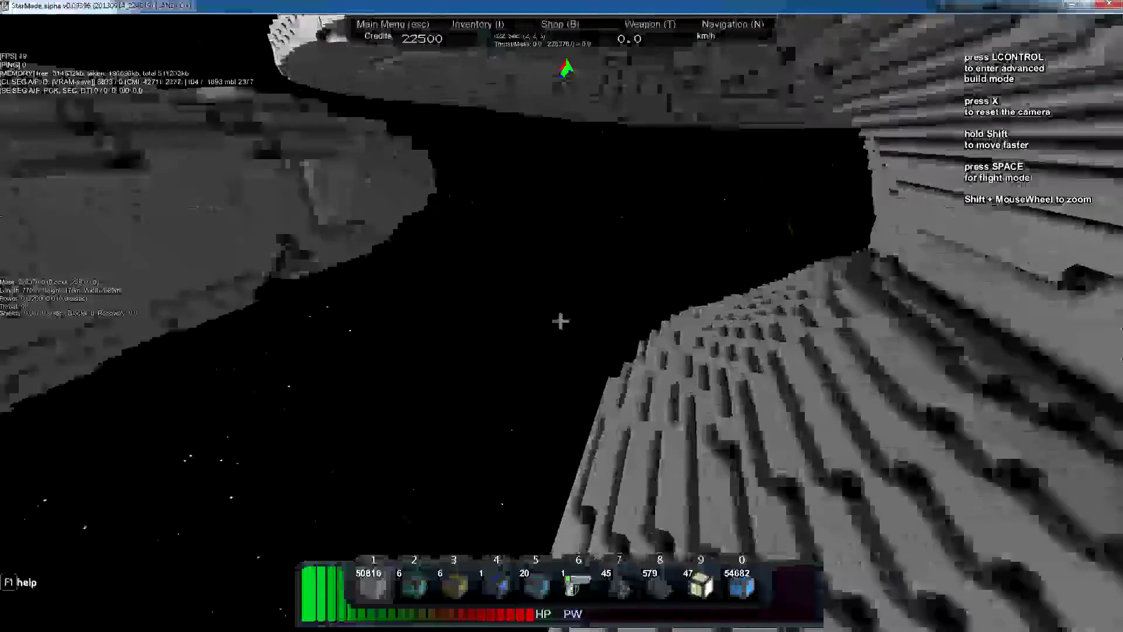
key(w)
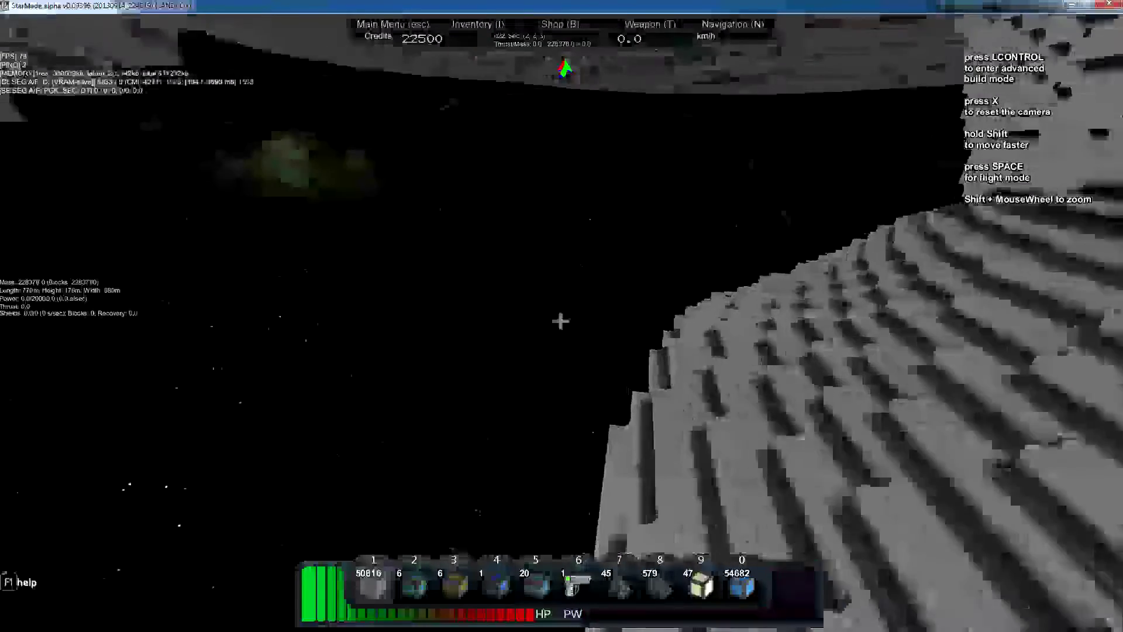
key(w)
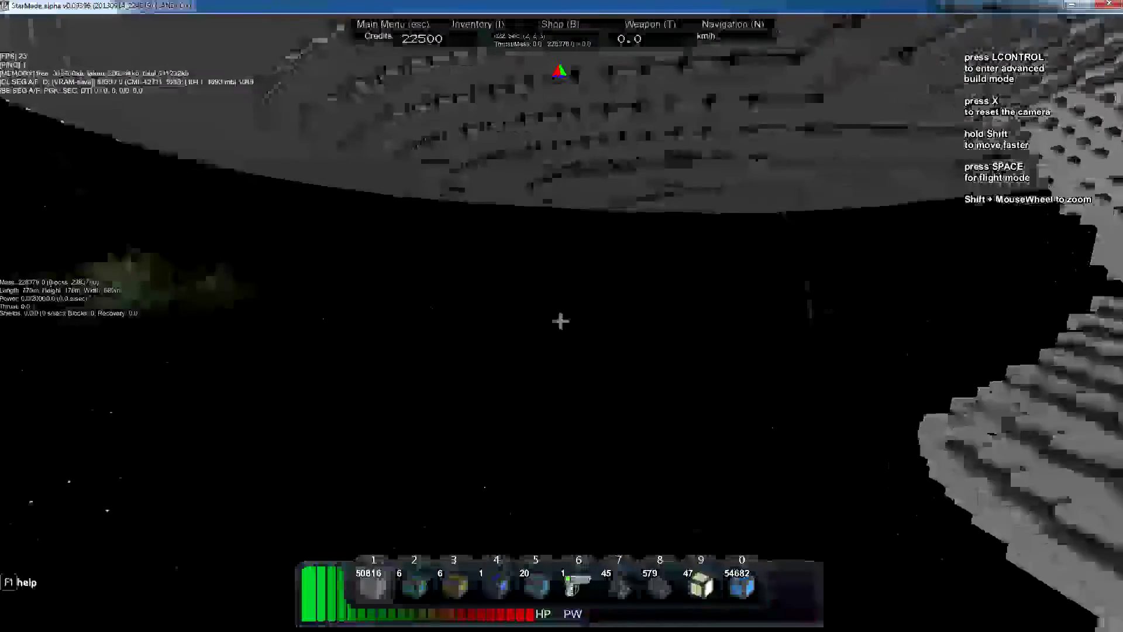
key(w)
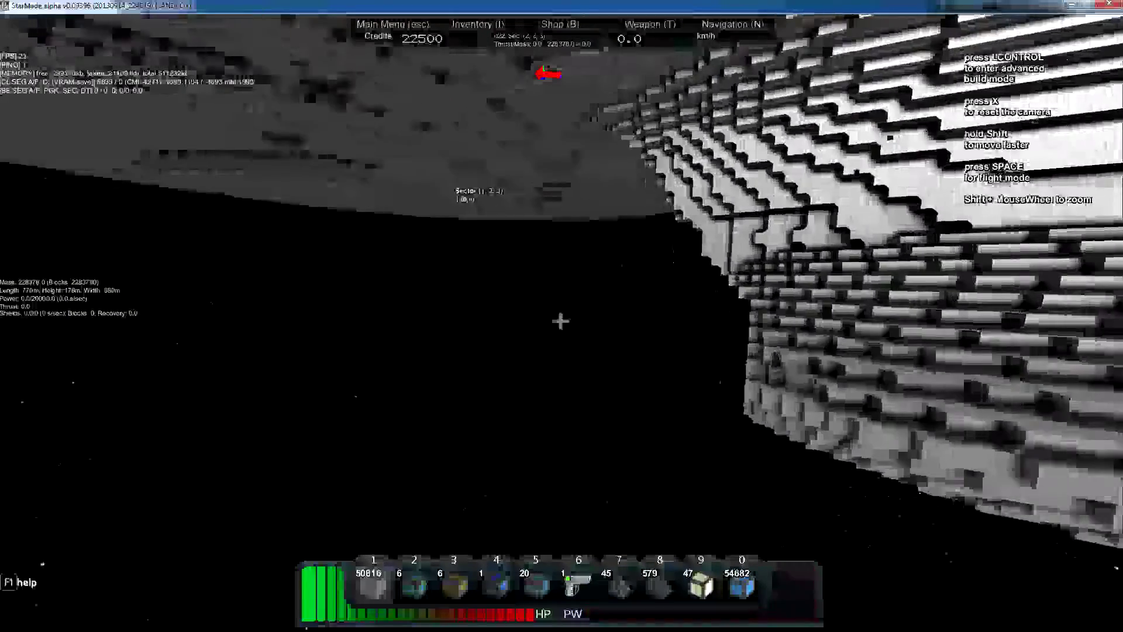
- Circle around the front of the engineering hull to view the teal-ringed deflector dish head-on
key(a)
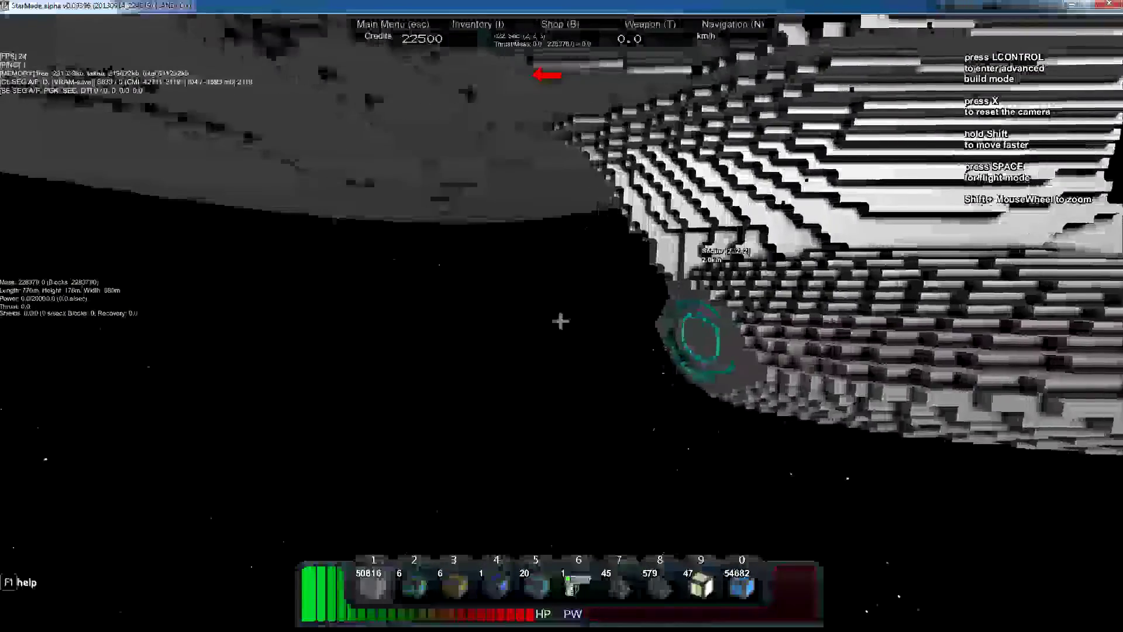
key(a)
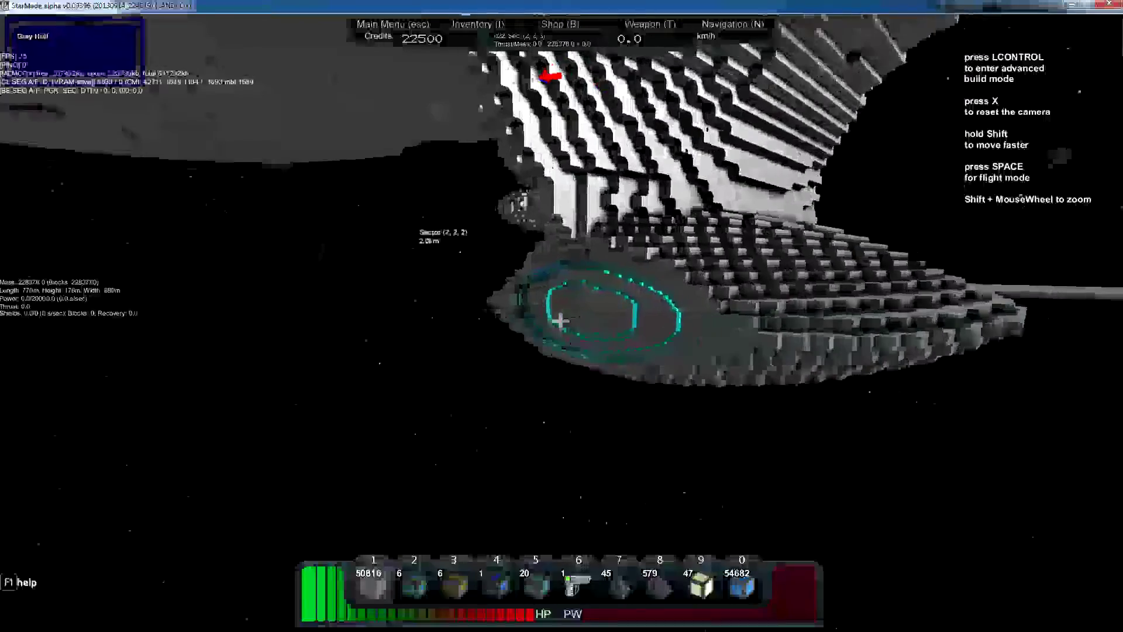
key(w)
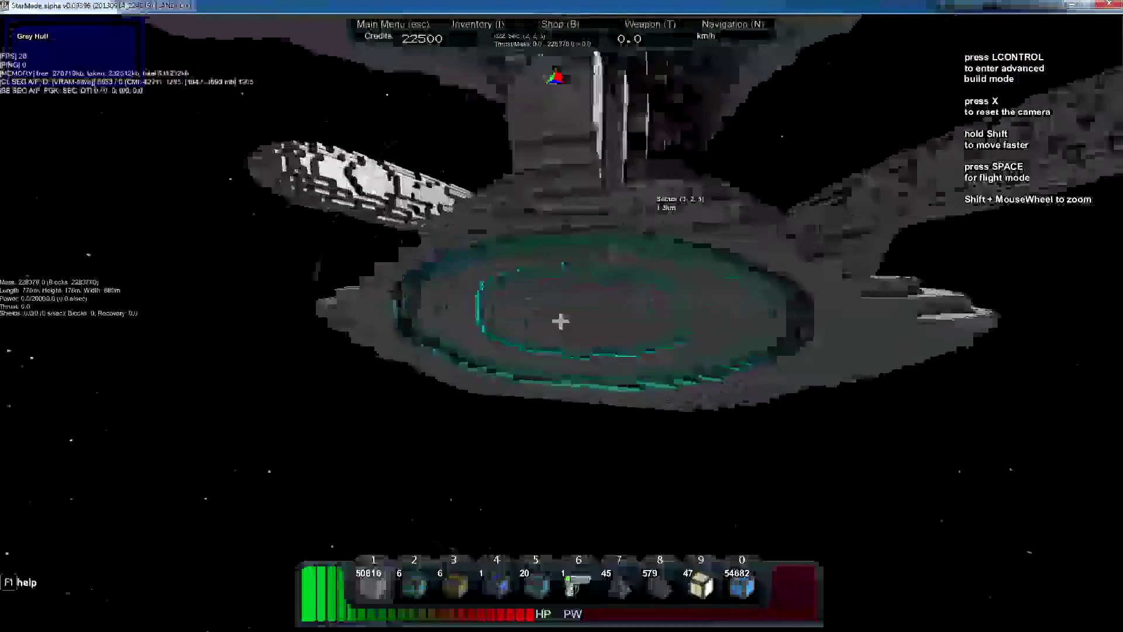
key(a)
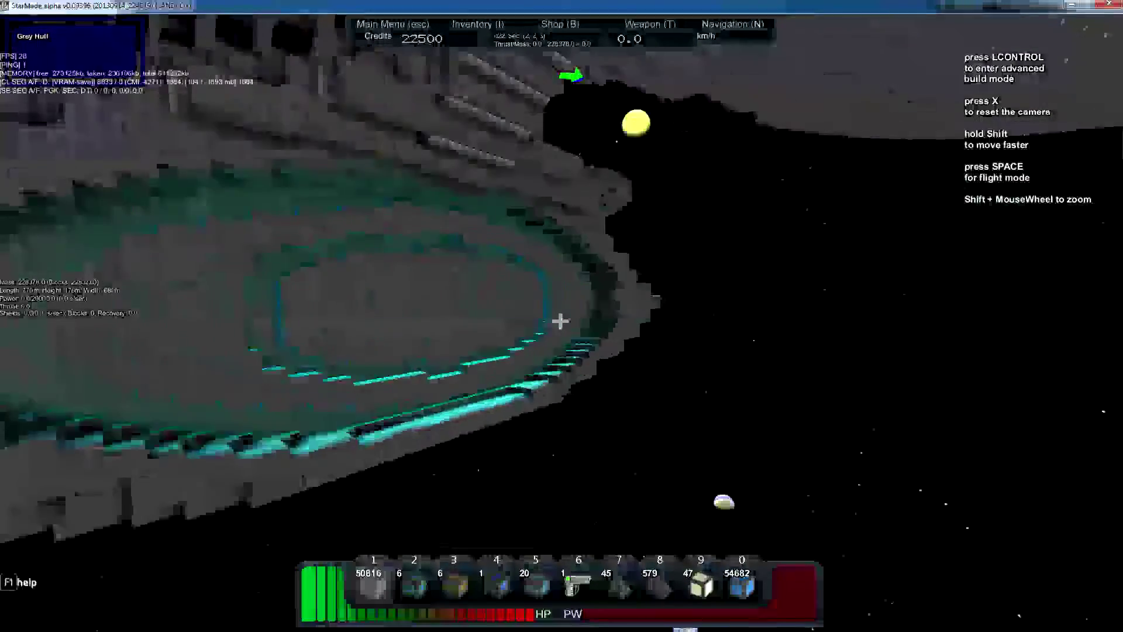
key(a)
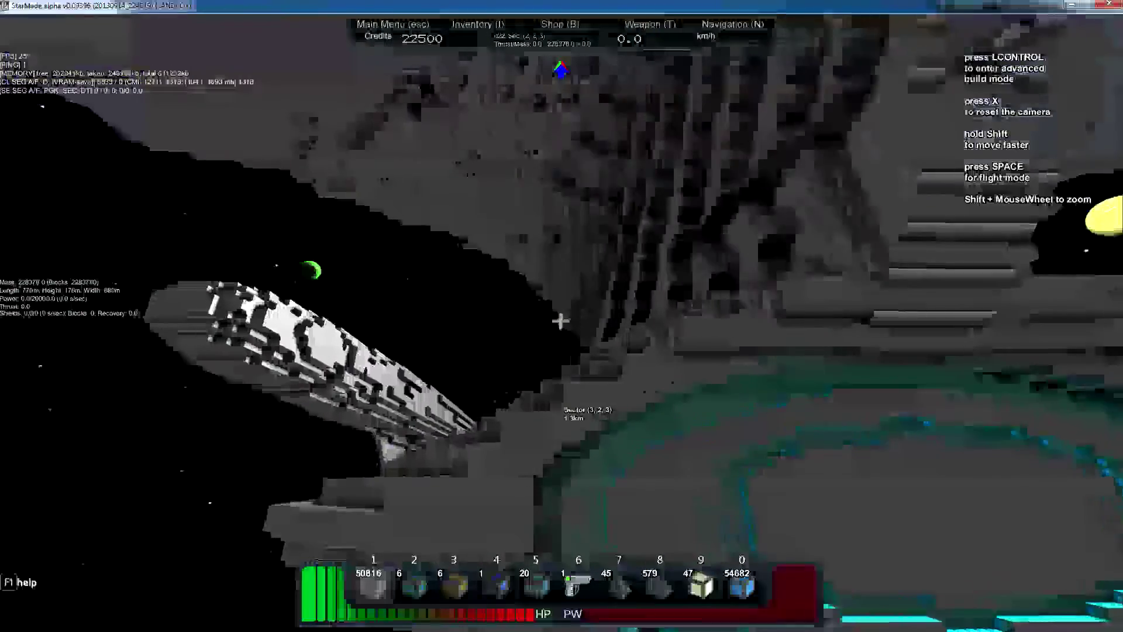
- Move in close to the deflector dish to inspect its concentric rings and the surrounding hull
key(w)
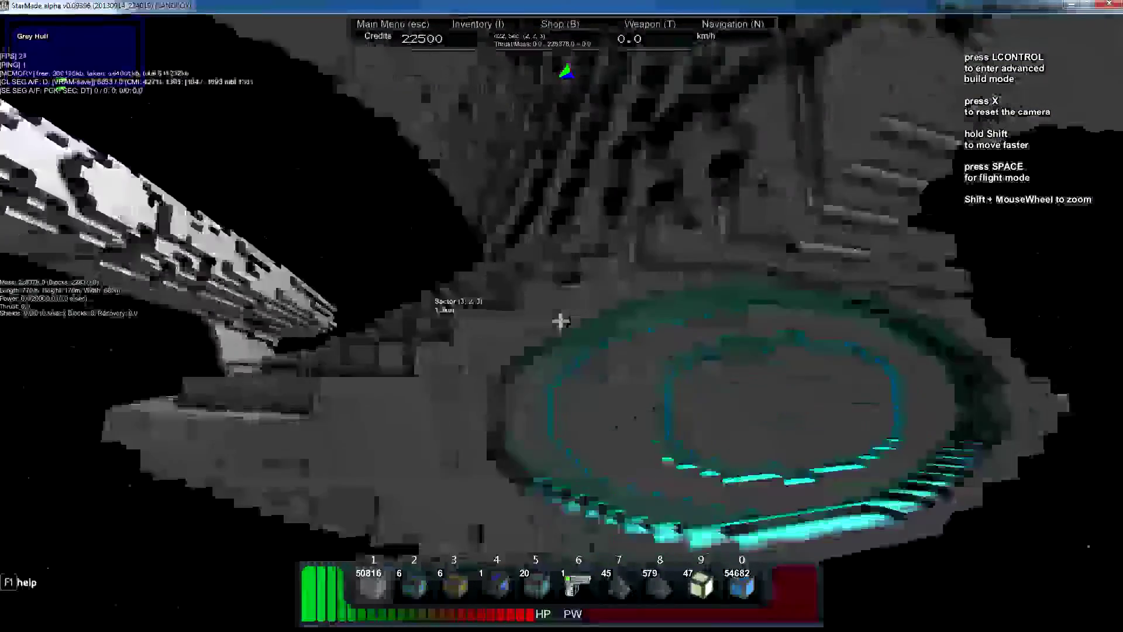
key(w)
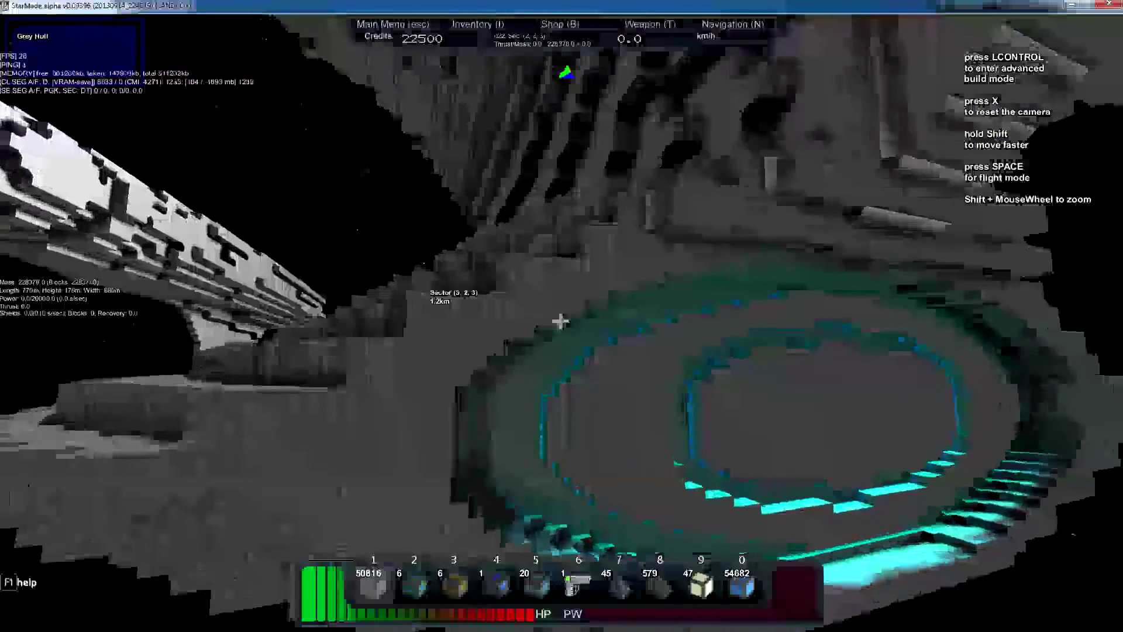
key(w)
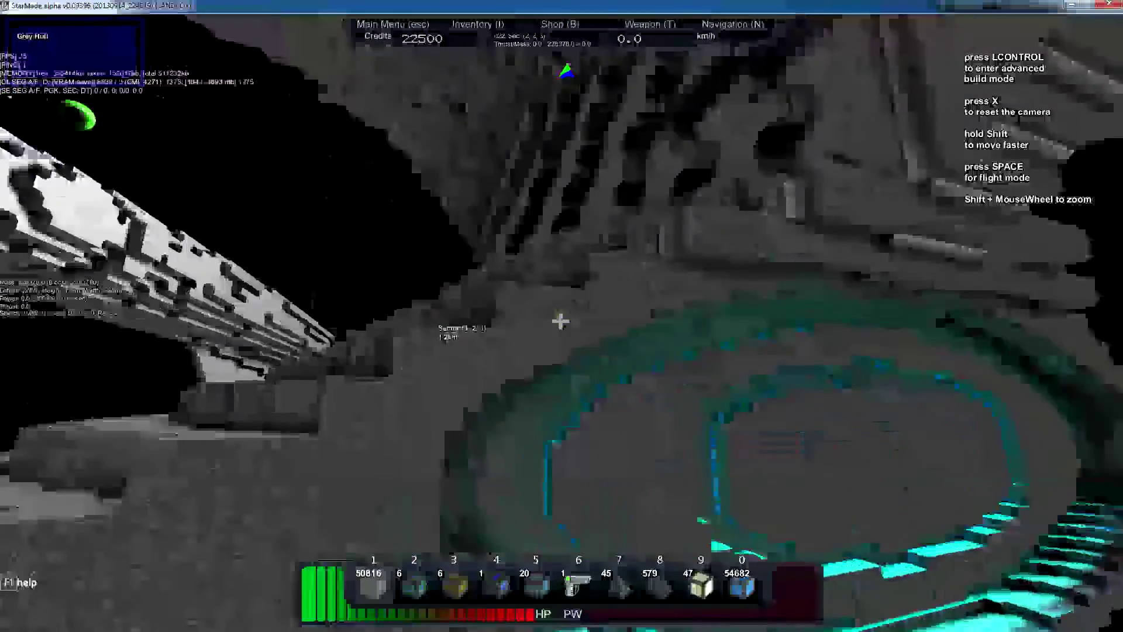
key(w)
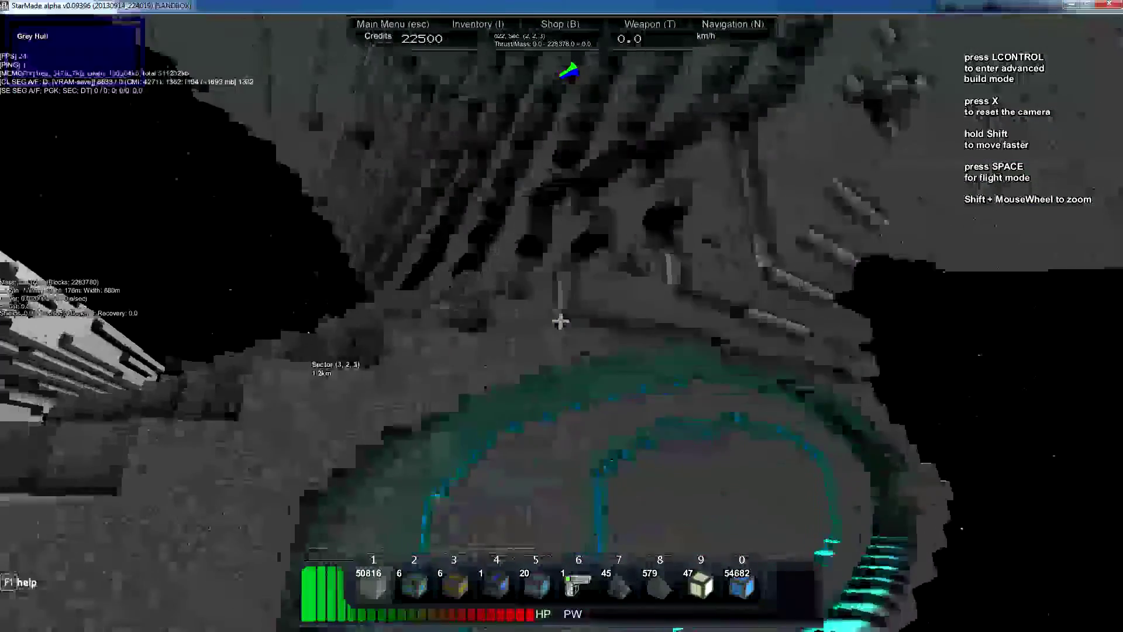
key(w)
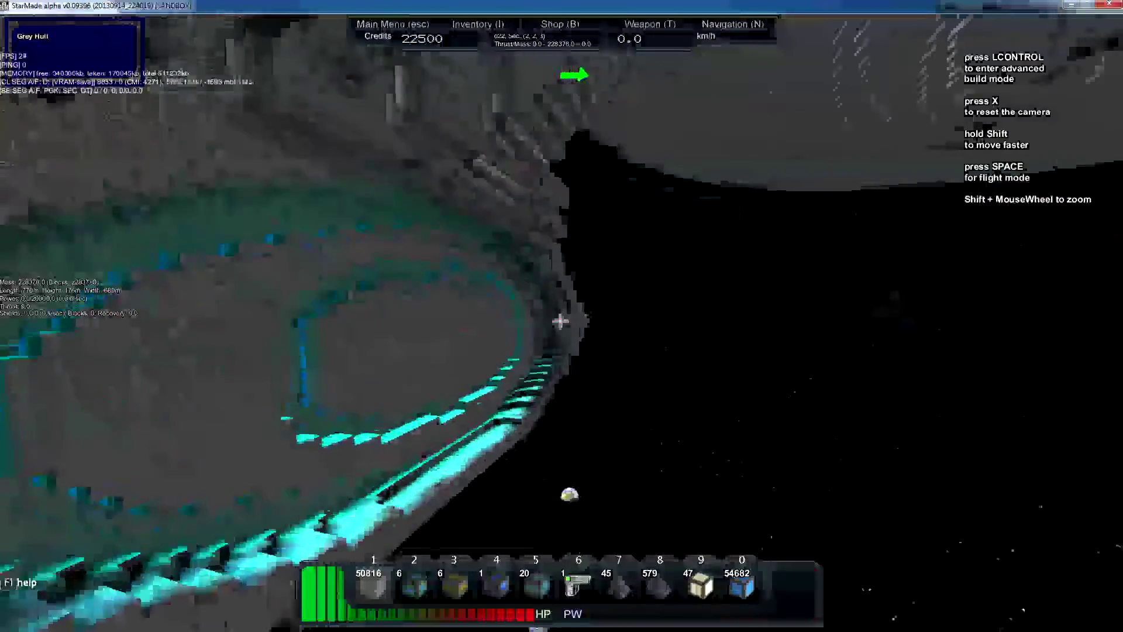
key(w)
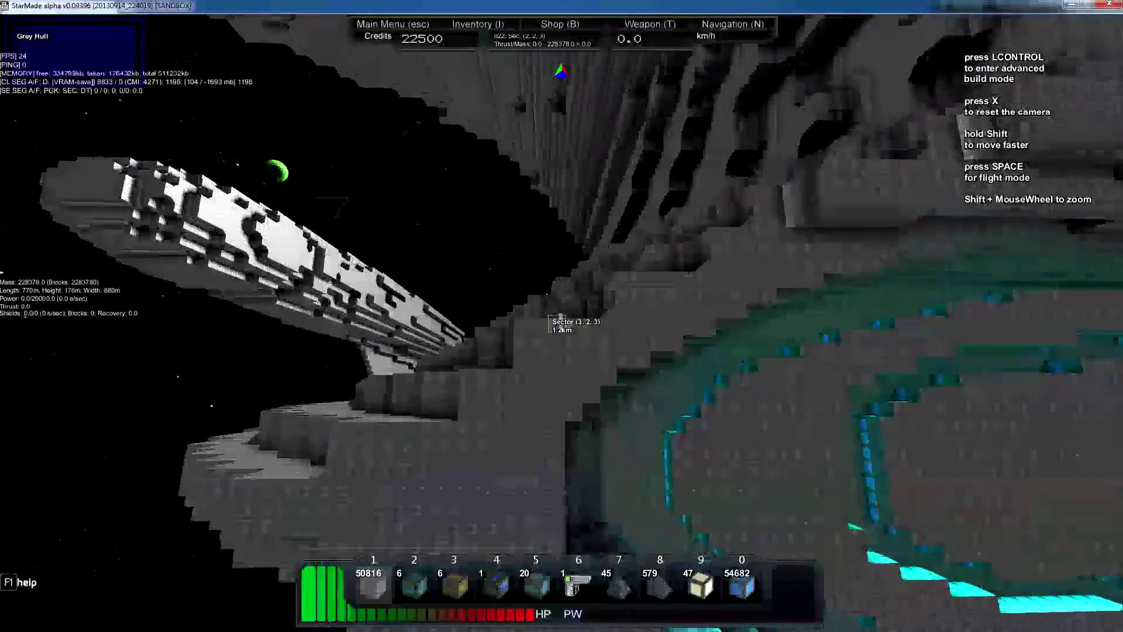
- Back away below the ship to examine the stepped underside of the engineering hull and the full saucer underside
key(s)
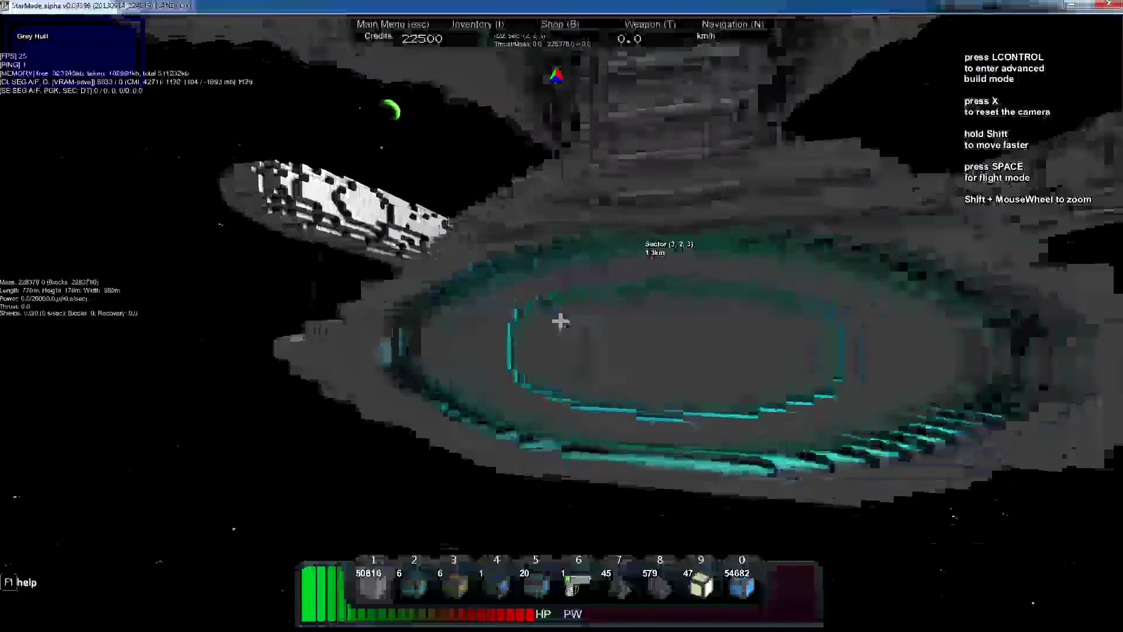
key(q)
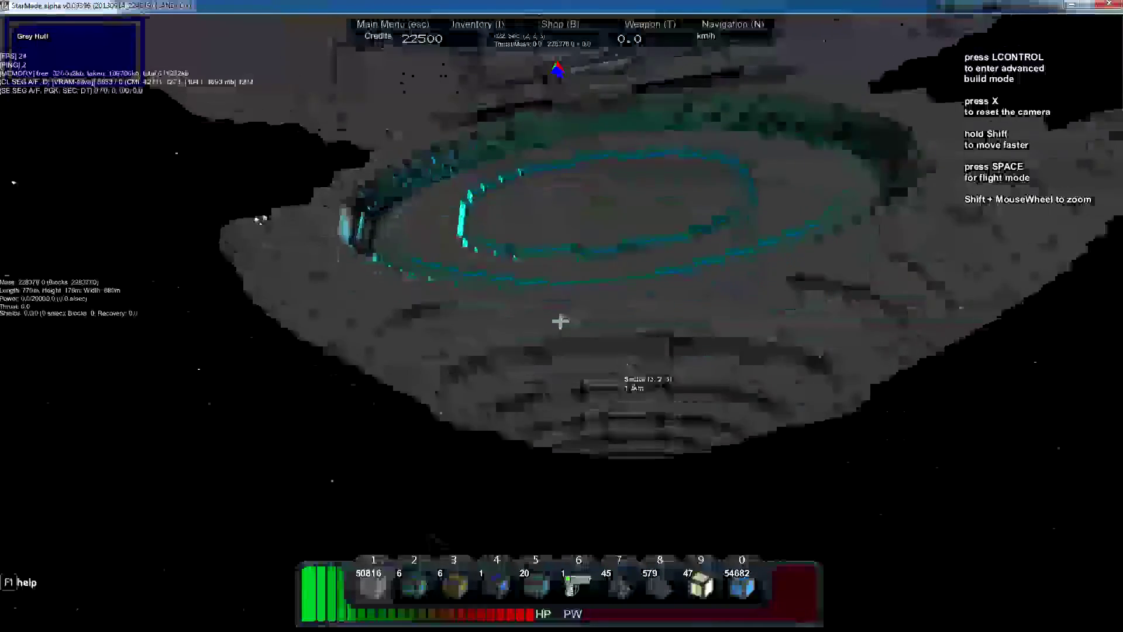
key(s)
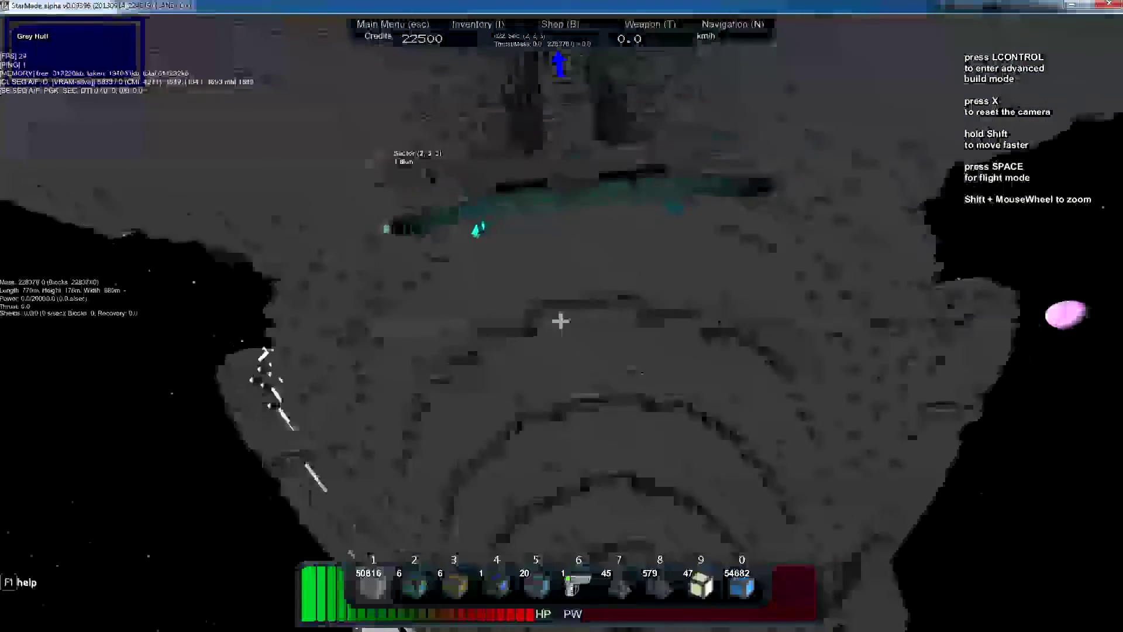
key(s)
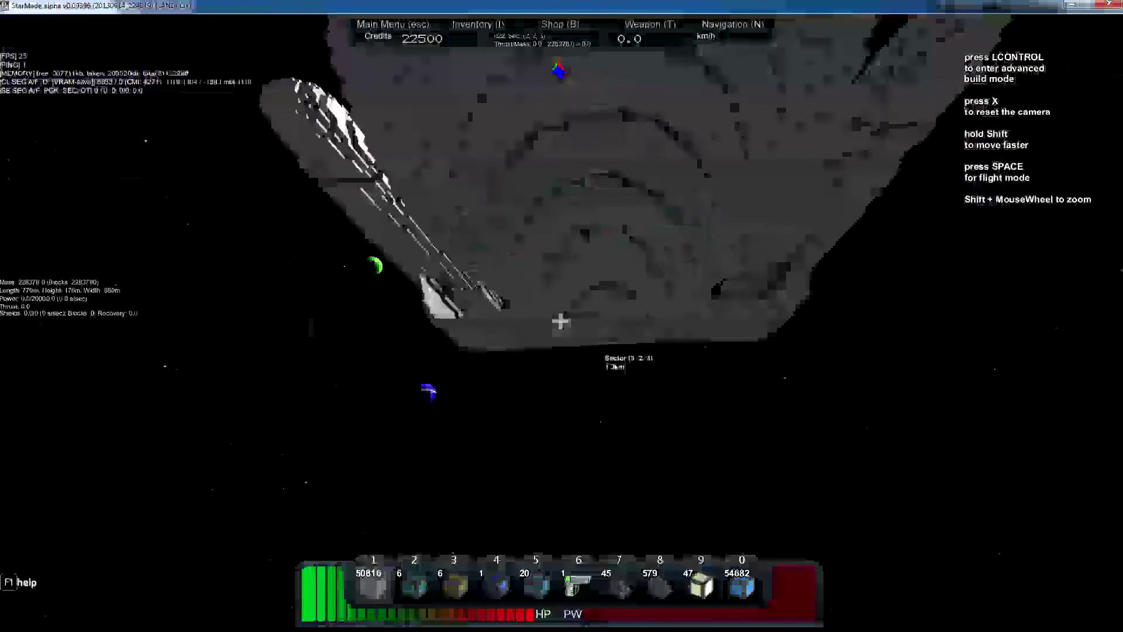
key(s)
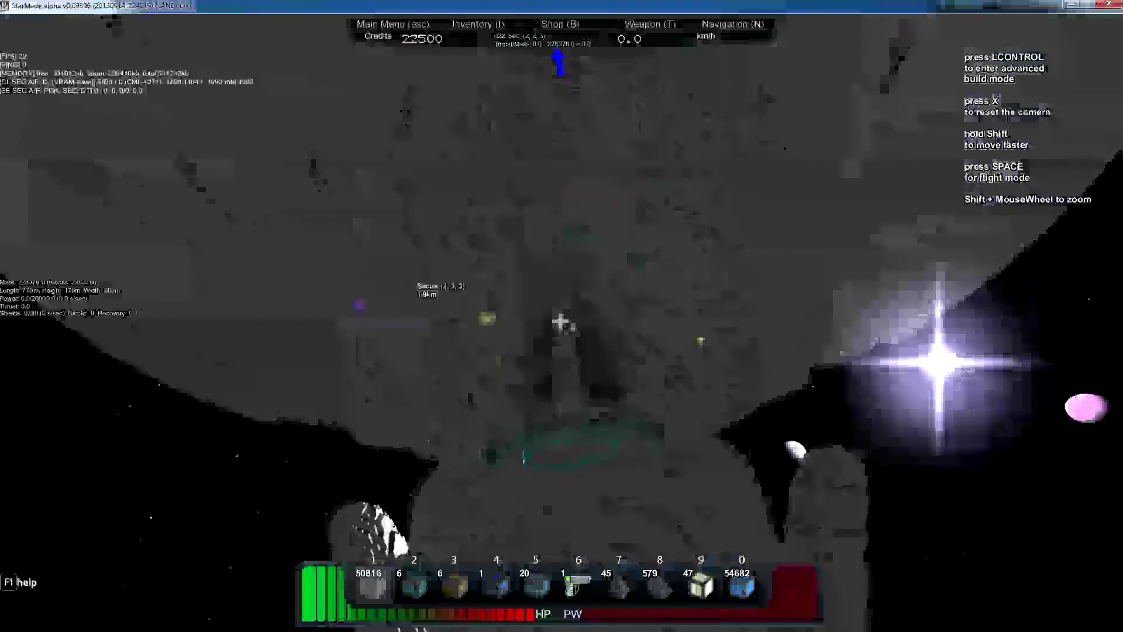
key(s)
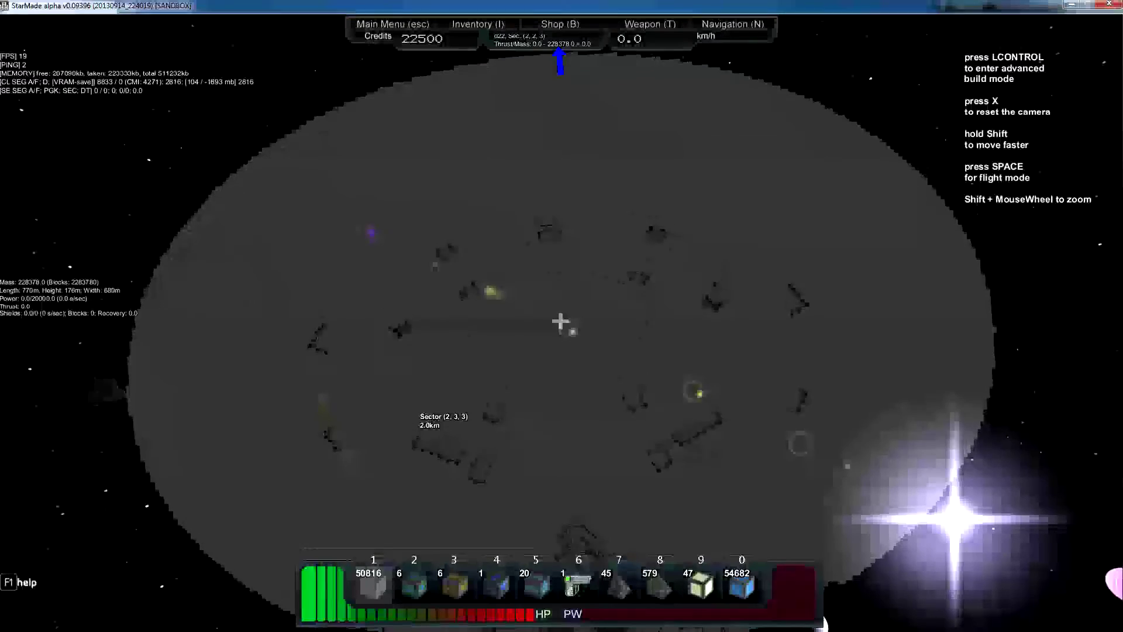
- Approach the saucer's underside and pass through its hull into the hollow interior
key(q)
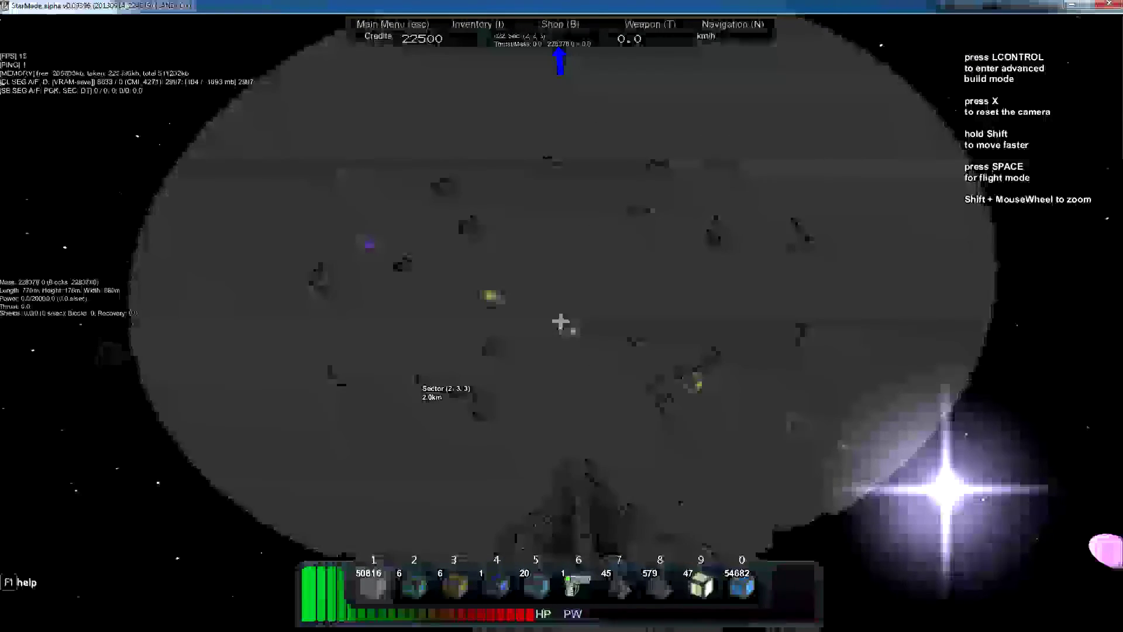
key(w)
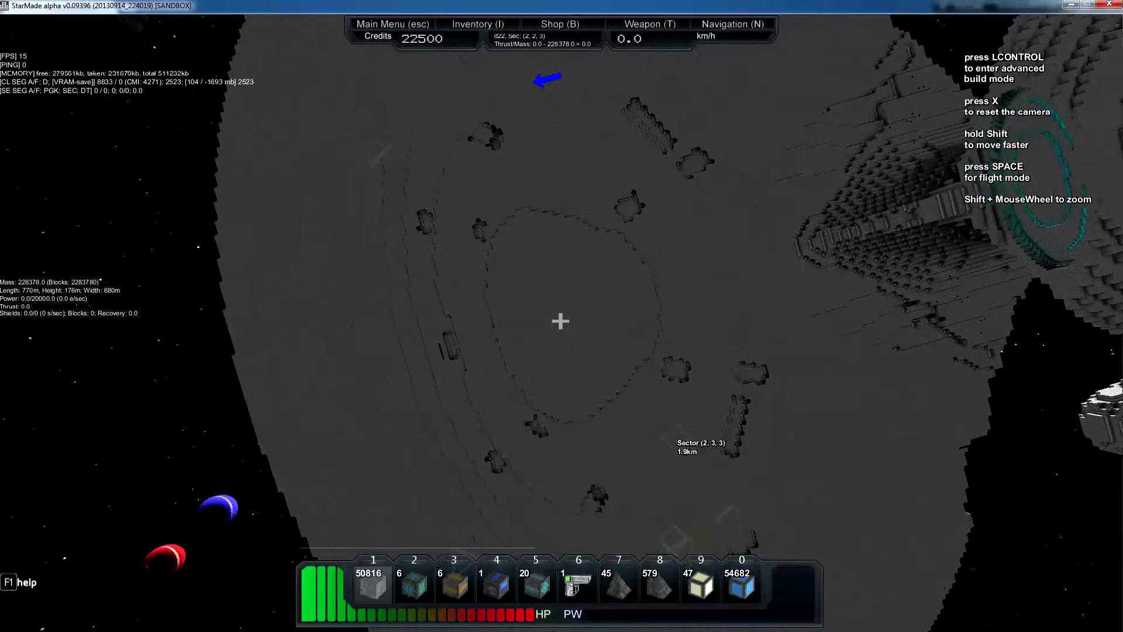
key(w)
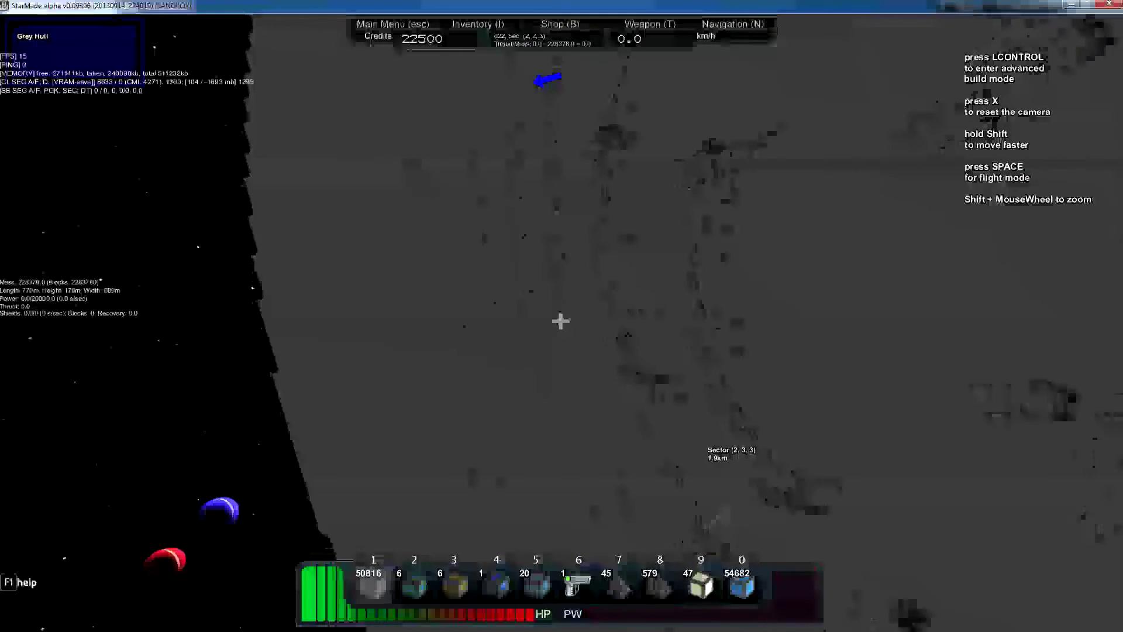
key(w)
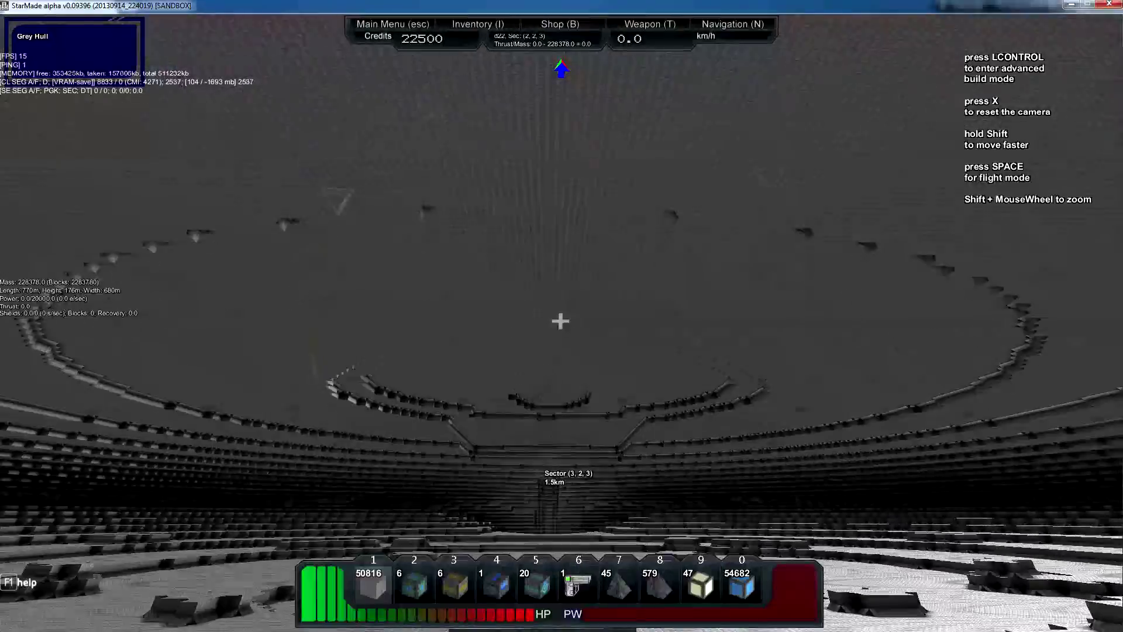
- Explore the saucer's hollow interior, examining the stepped floor and ceiling rings and the opening towards the neck
key(w)
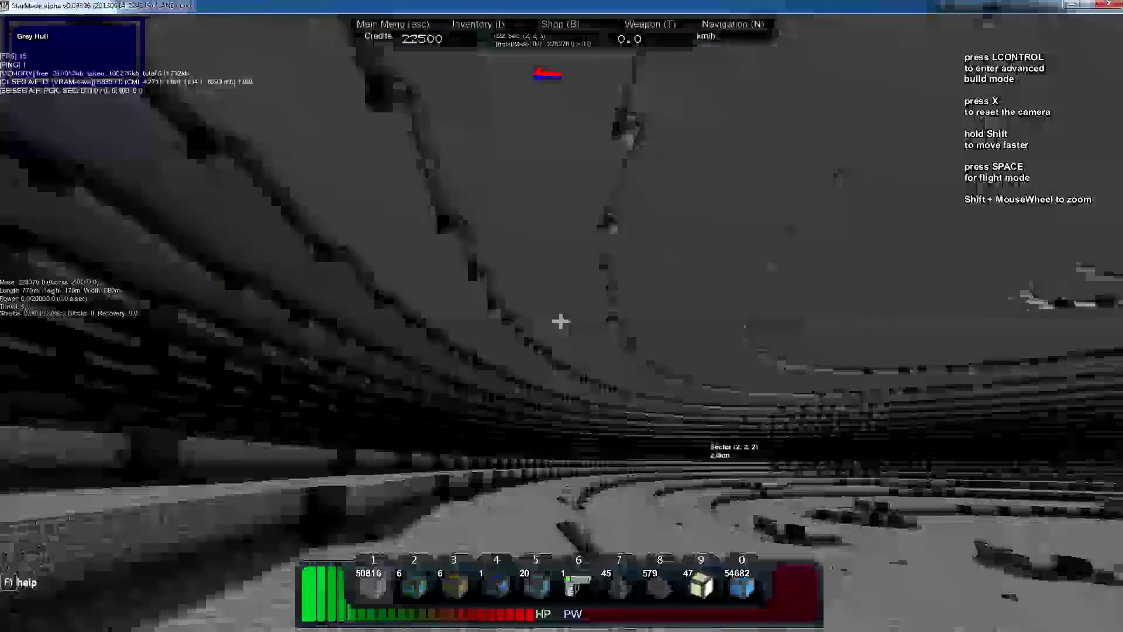
key(w)
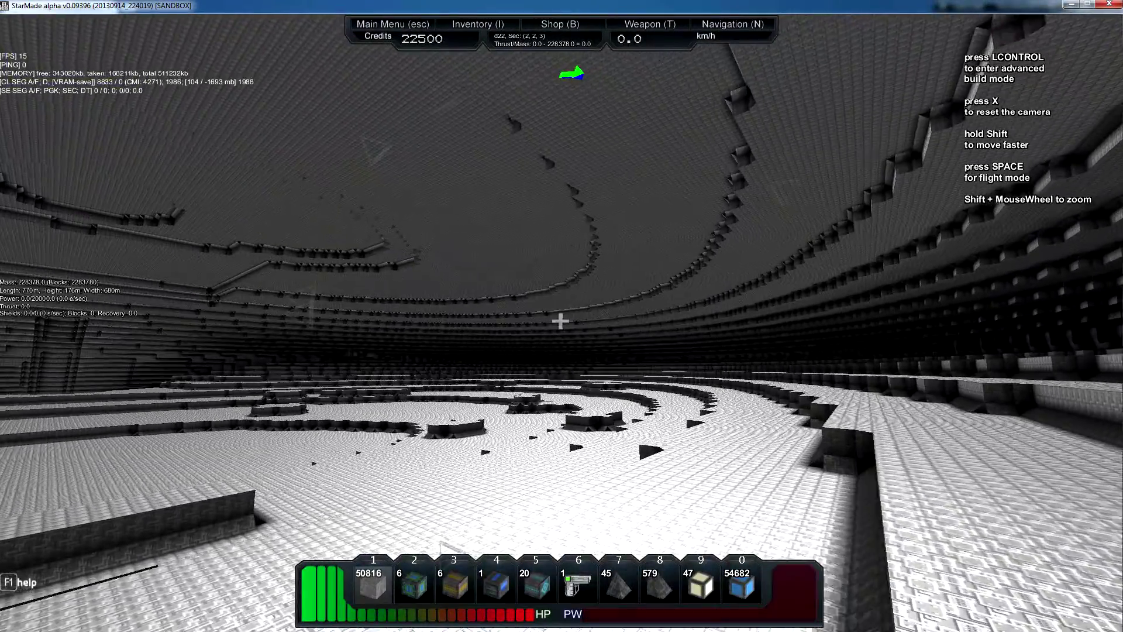
key(w)
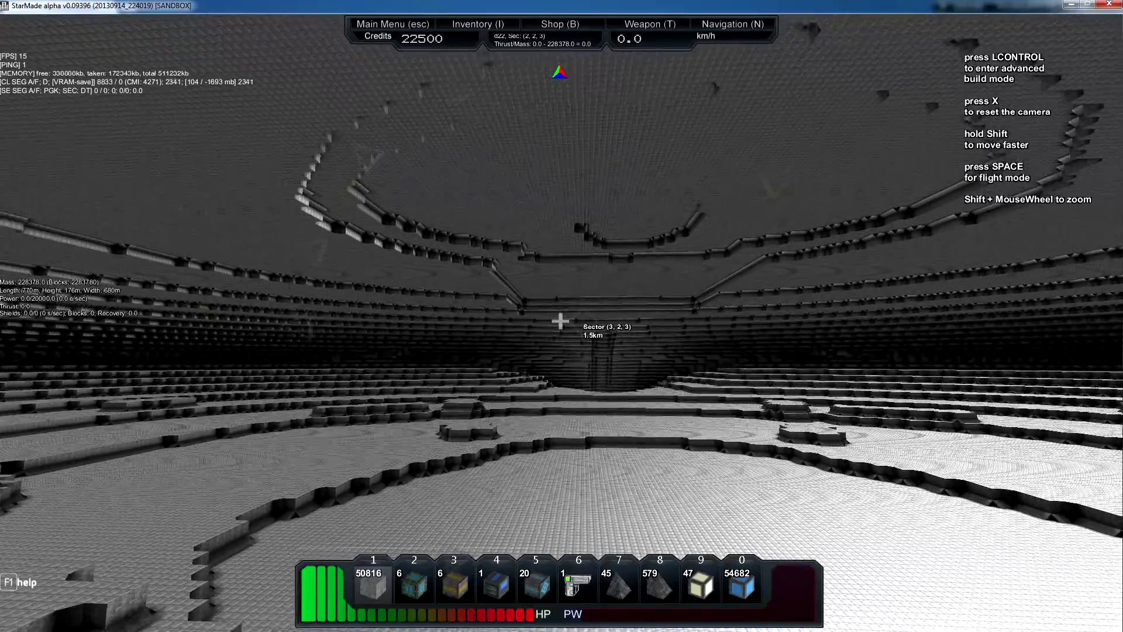
key(w)
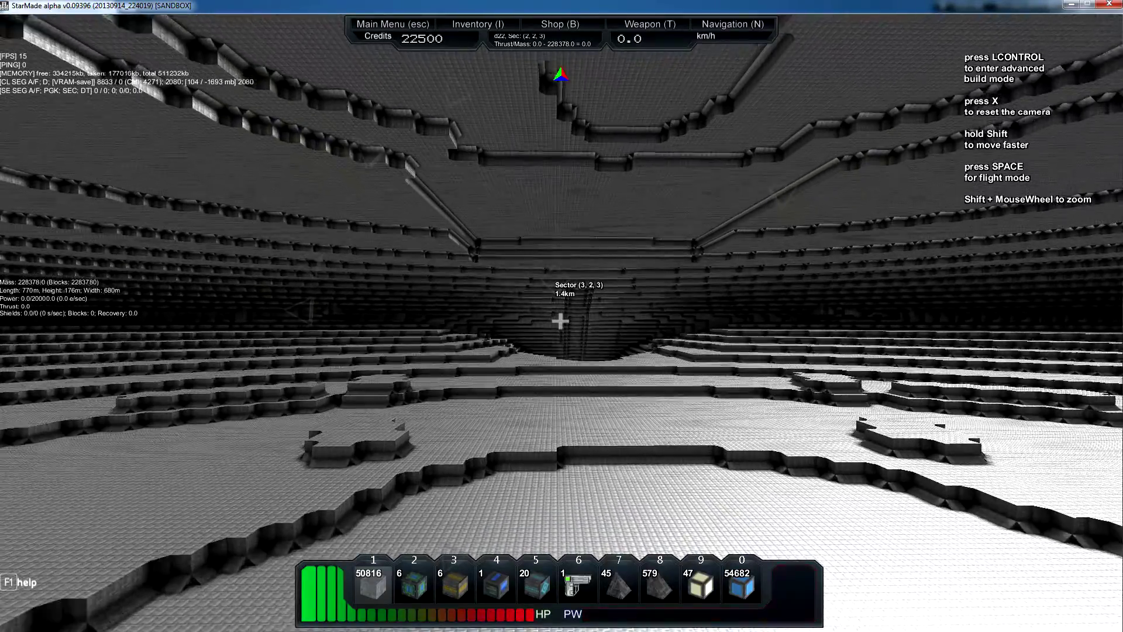
- Fly through the lit corridor and out into open space beneath the saucer
key(w)
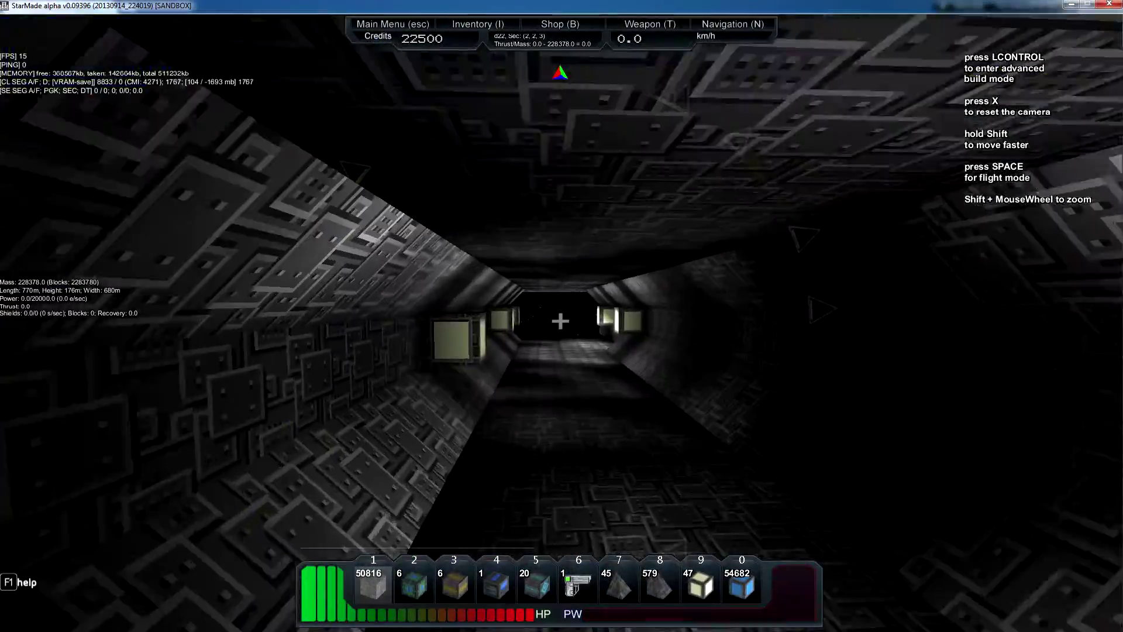
key(w)
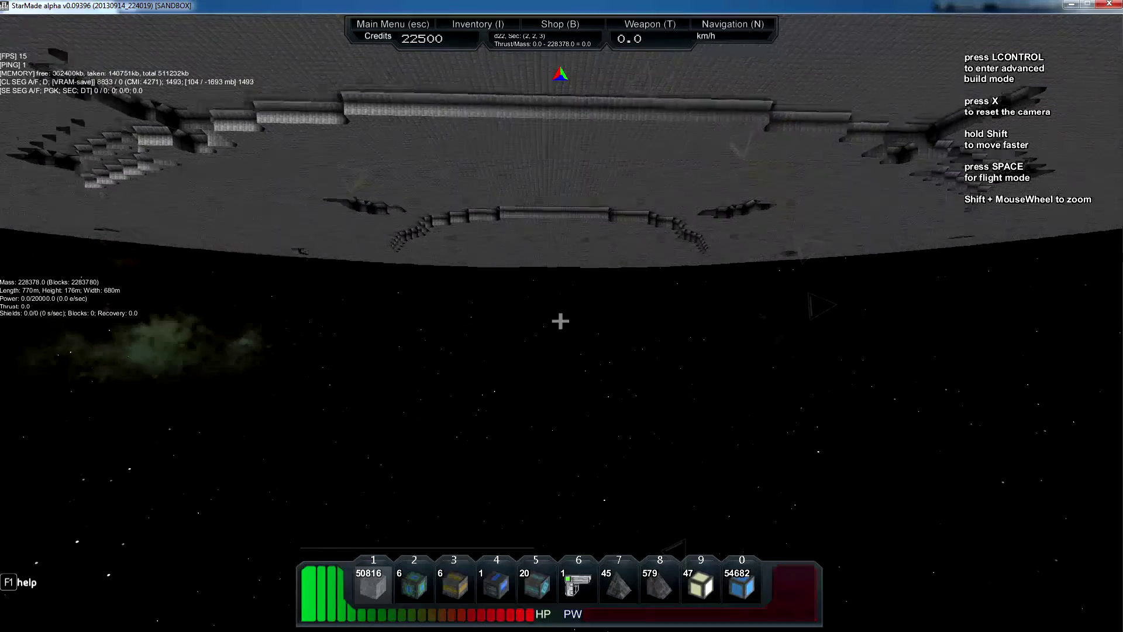